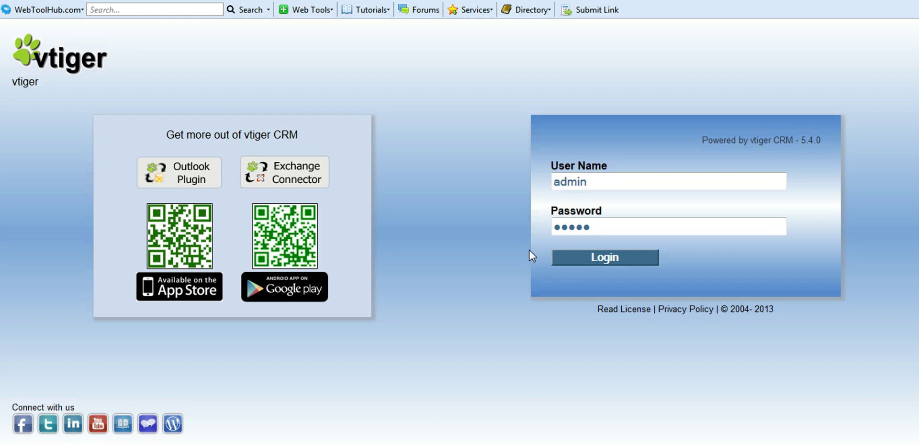
- Log in to vtiger CRM with the administrator account
left_click(598, 259)
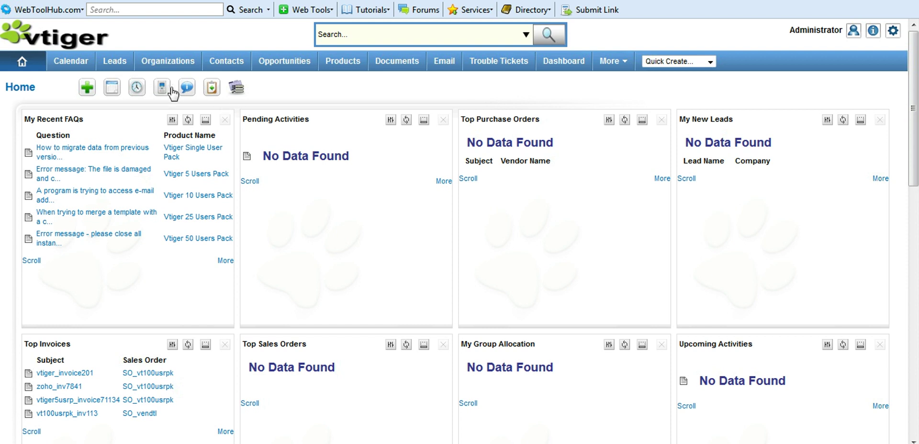
- Open the Leads list of seven records and start a new lead
left_click(119, 67)
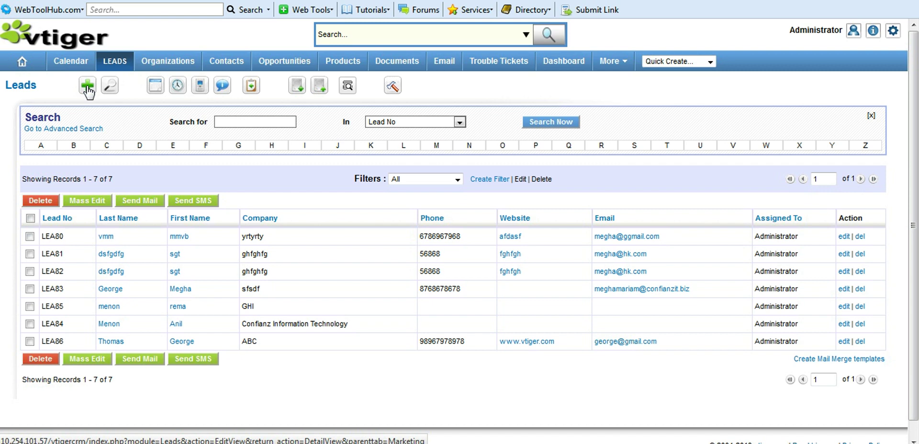
left_click(88, 87)
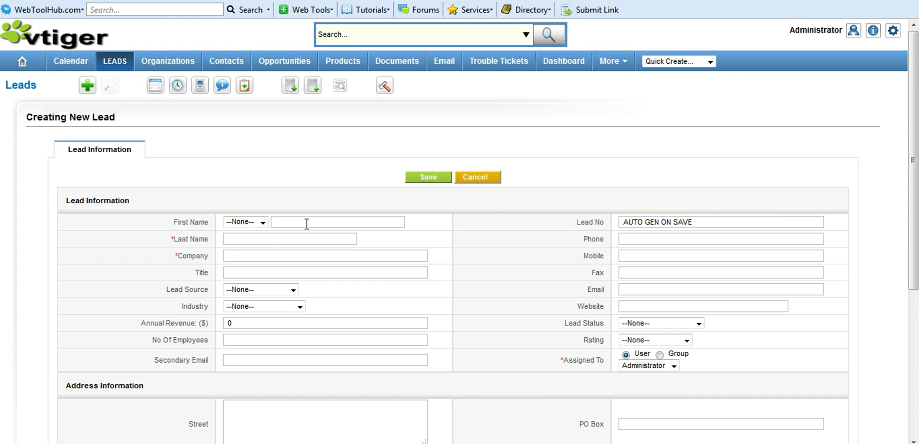
- Save a new lead with salutation Mr., the contact's first and last name, and company Confianz
left_click(262, 223)
left_click(254, 244)
left_click(310, 222)
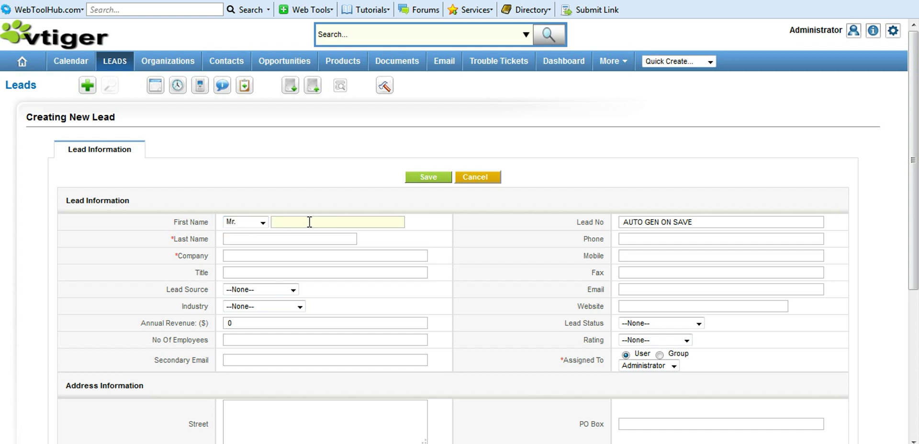
left_click(297, 241)
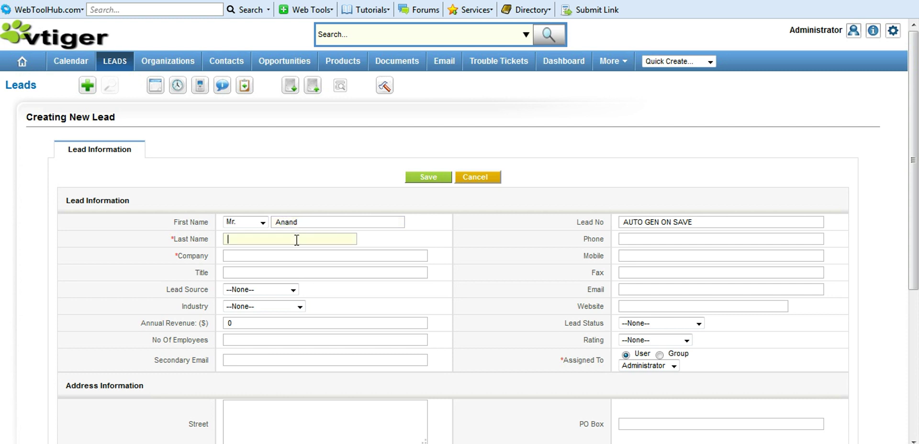
left_click(286, 257)
type("Confianz")
left_click_drag(913, 232, 917, 383)
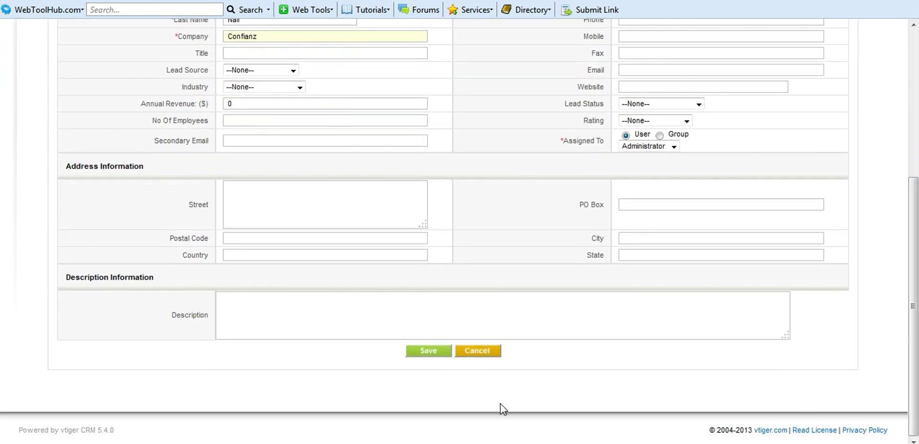
left_click(426, 350)
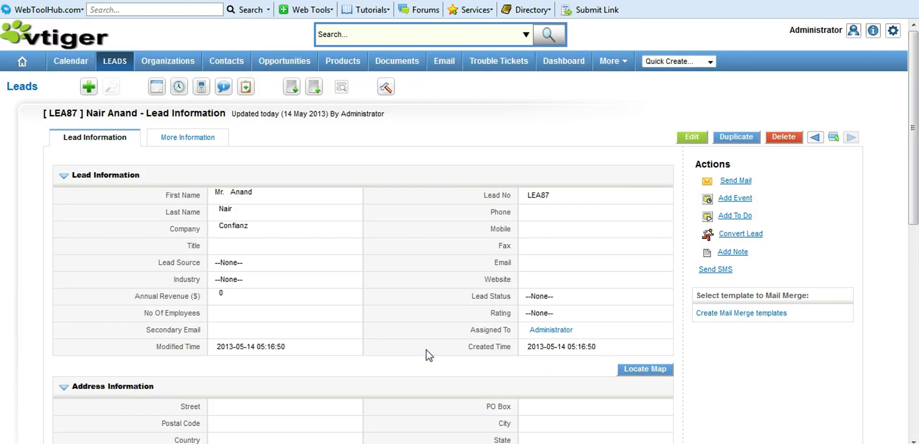
- Return to the Leads list, showing eight records, and go to Import Leads
left_click(119, 66)
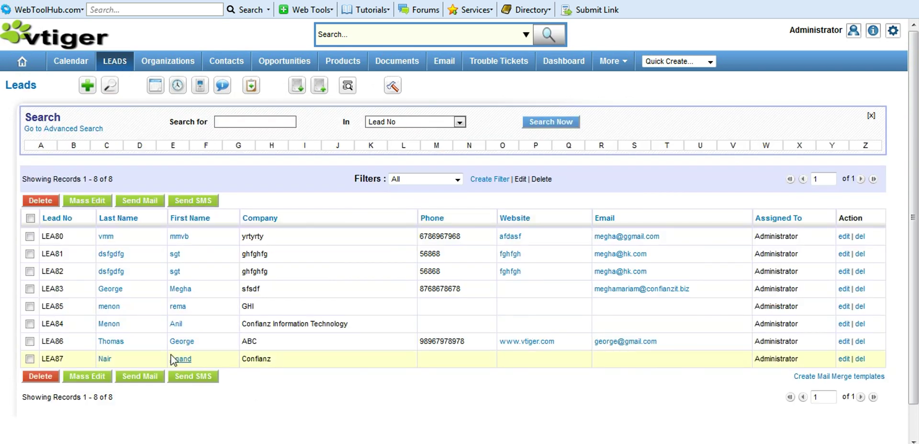
left_click(179, 363)
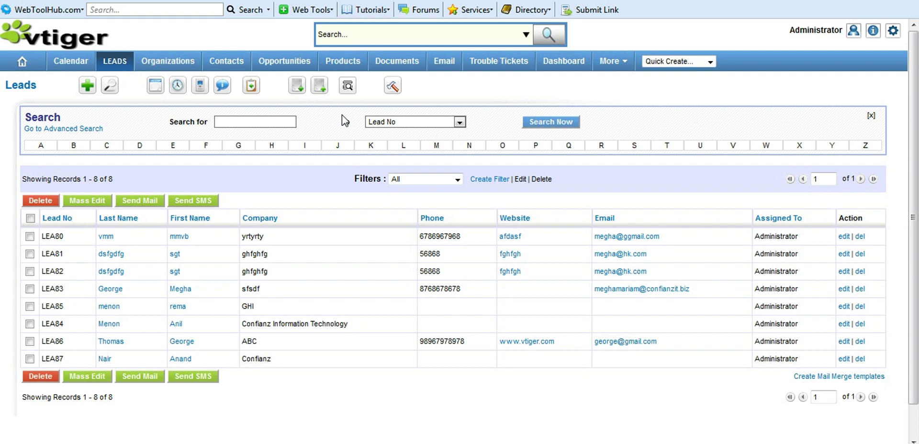
left_click(297, 87)
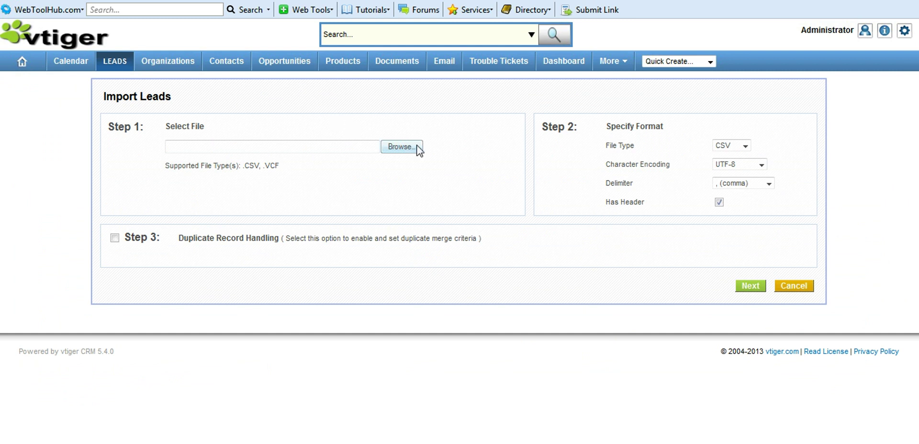
- Choose test2.csv as the lead import file and advance to column mapping
left_click(394, 152)
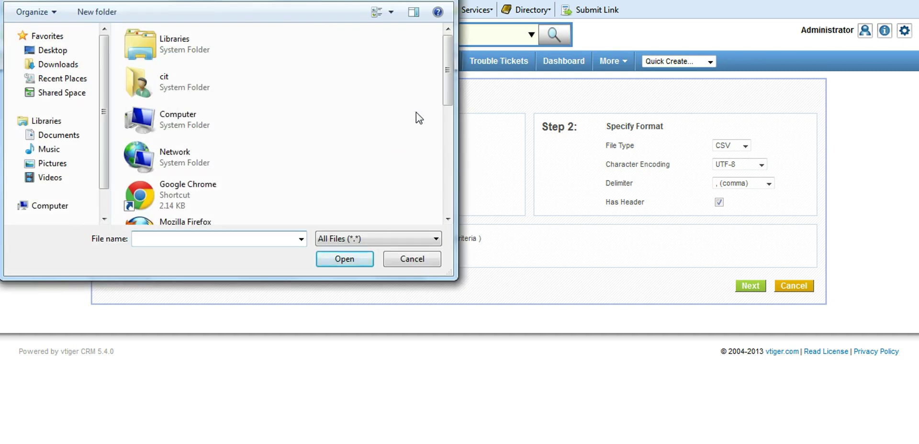
left_click_drag(448, 70, 449, 199)
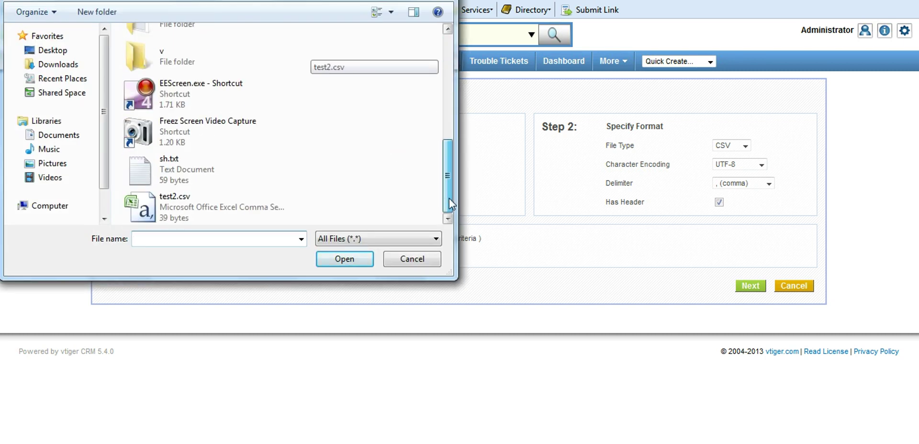
double_click(236, 212)
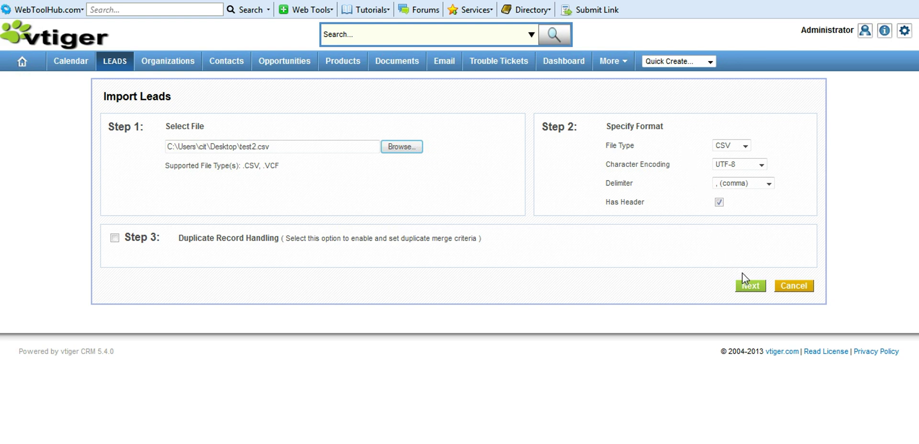
left_click(749, 289)
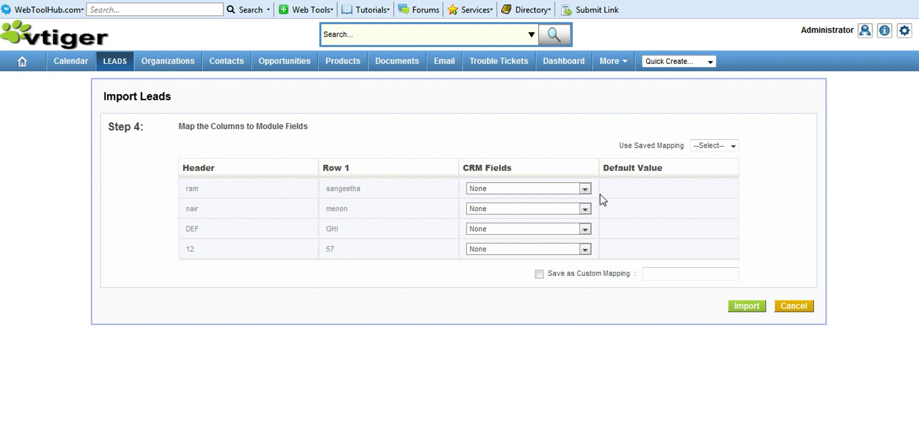
- Map the four CSV columns to First Name, Last Name, Company and Postal Code, then import
left_click(586, 189)
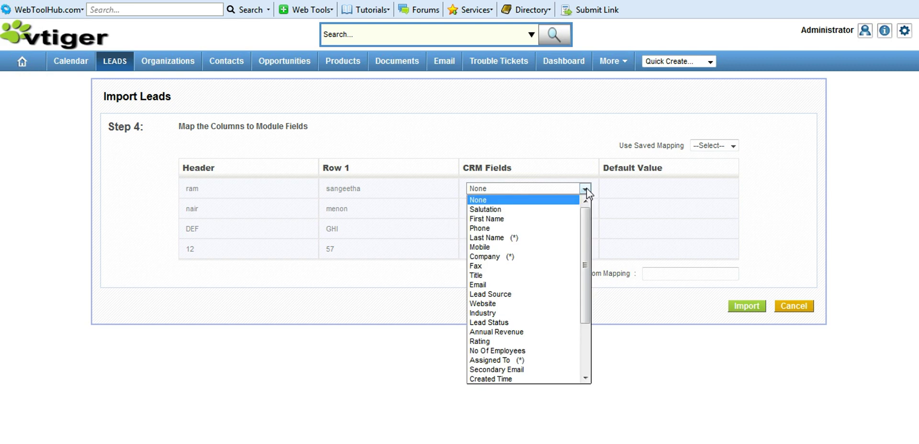
left_click(573, 222)
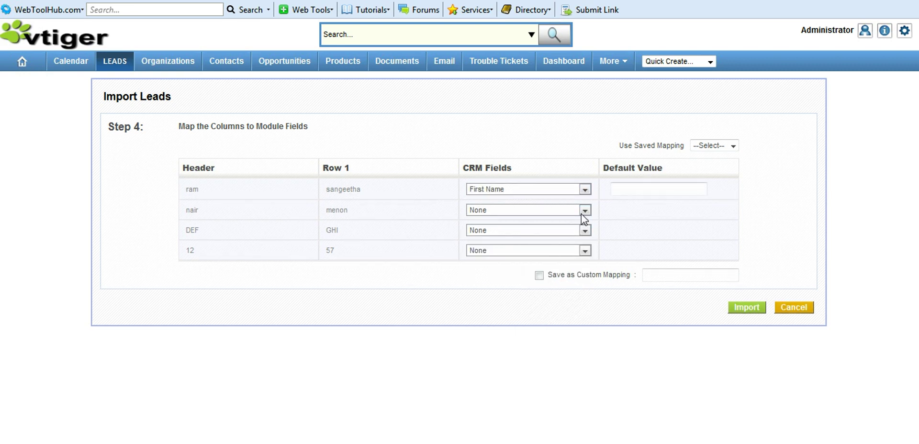
left_click(581, 215)
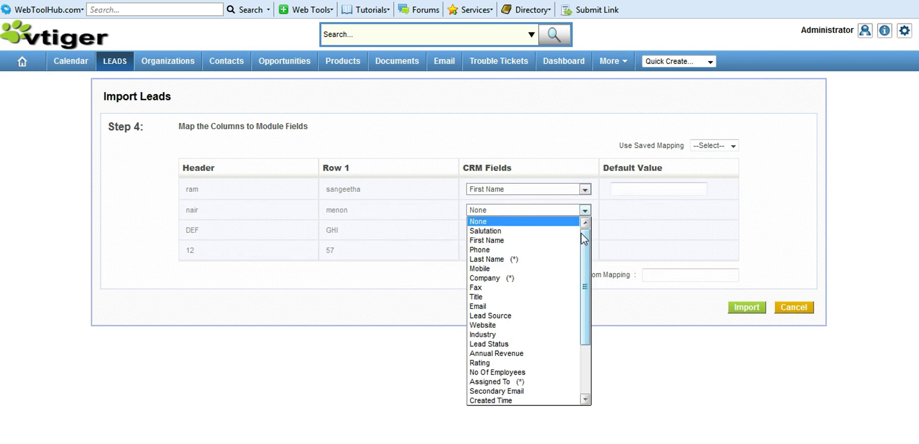
left_click(562, 263)
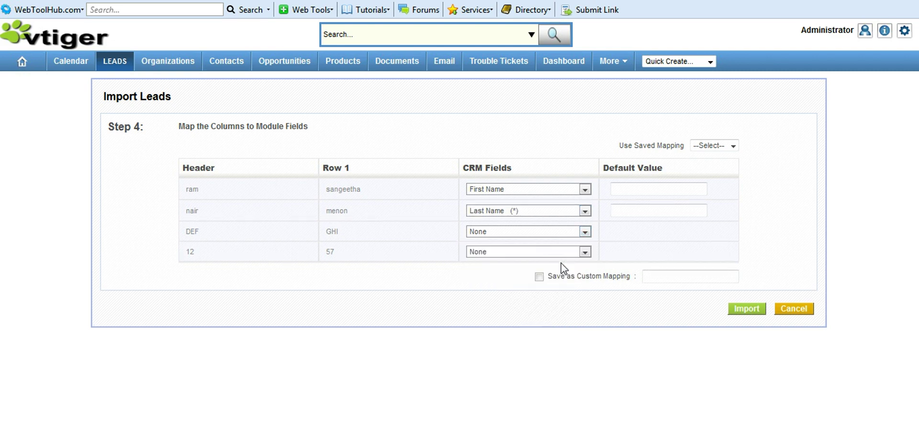
left_click(582, 234)
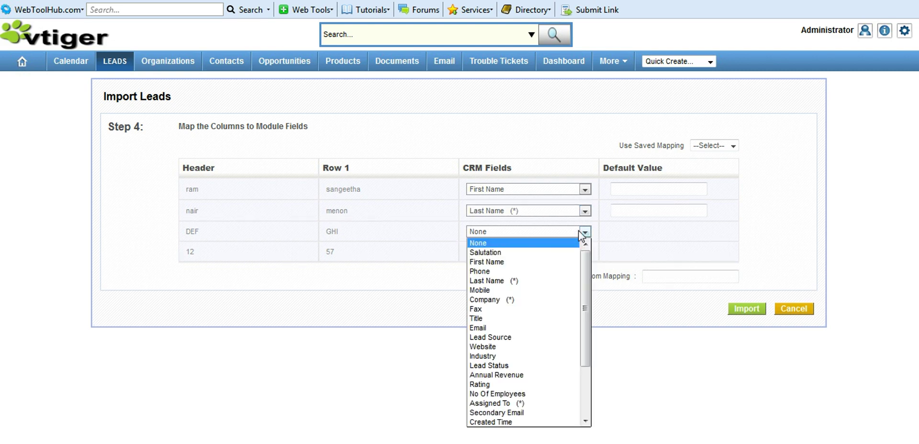
left_click(569, 298)
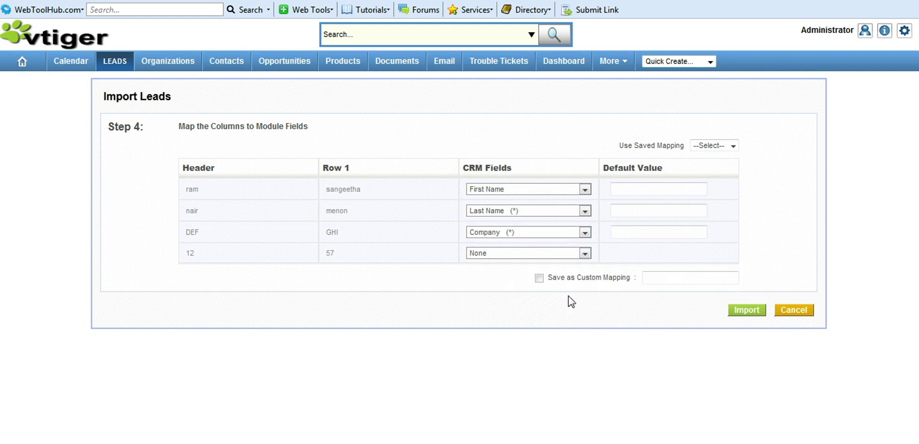
left_click(584, 255)
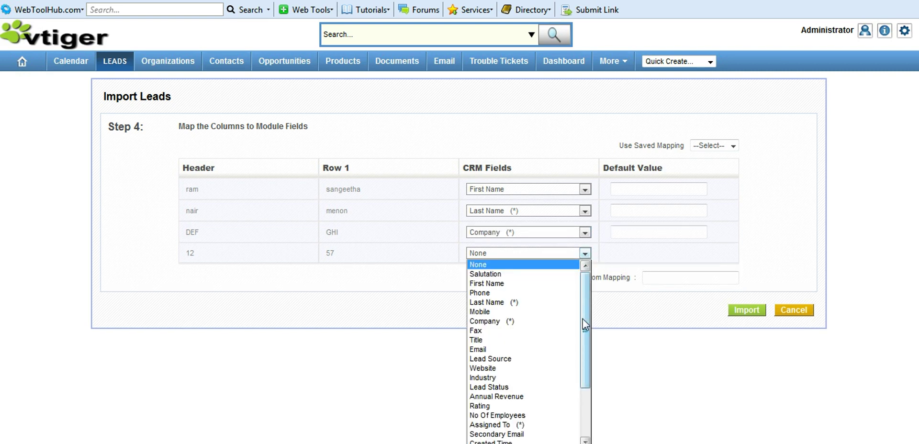
left_click_drag(582, 319, 587, 387)
left_click(514, 397)
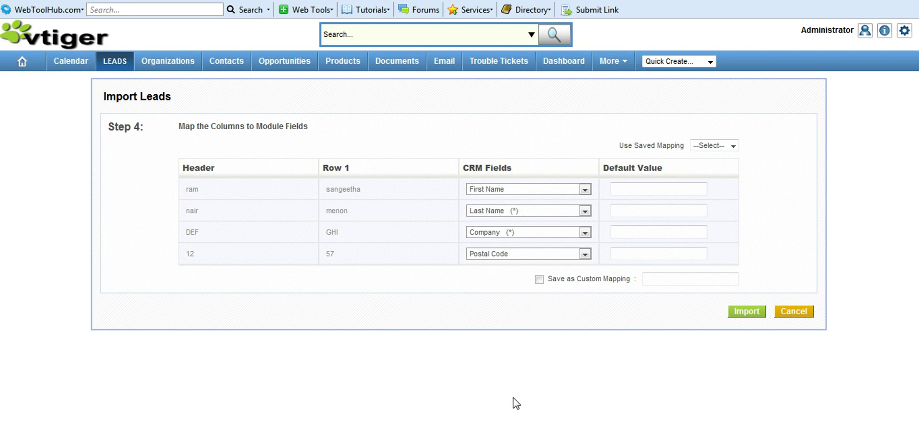
left_click(740, 312)
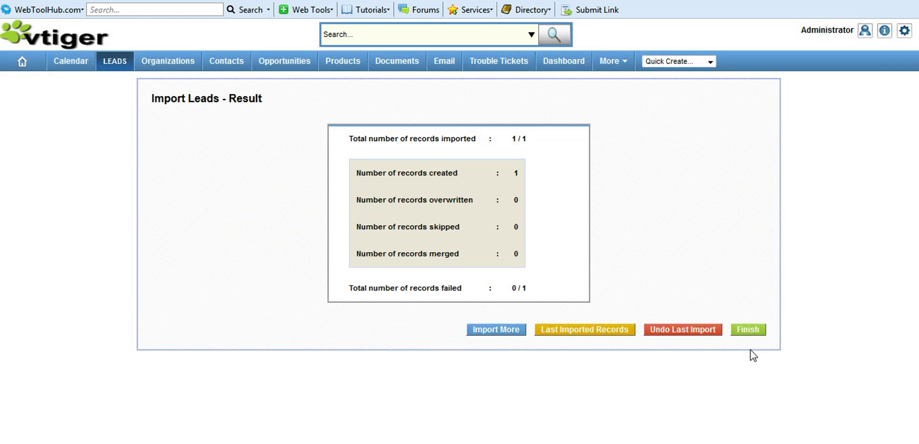
- Finish the import to show nine leads, including LEA88 from GHI
left_click(752, 330)
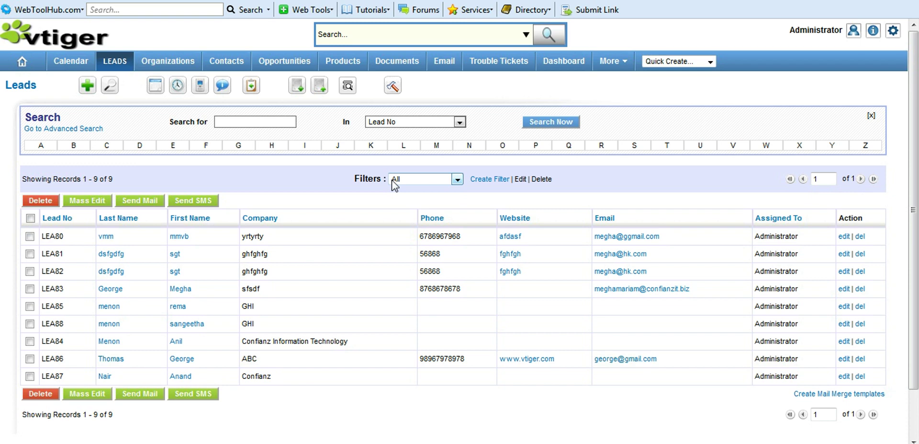
left_click(458, 180)
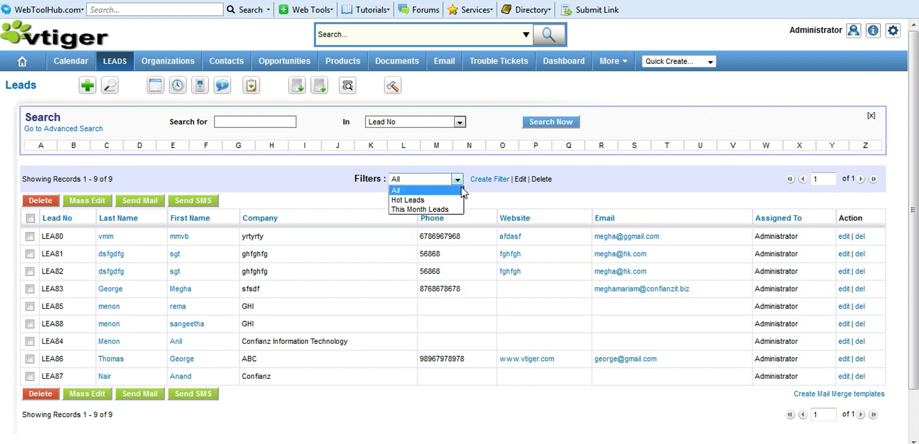
left_click(462, 208)
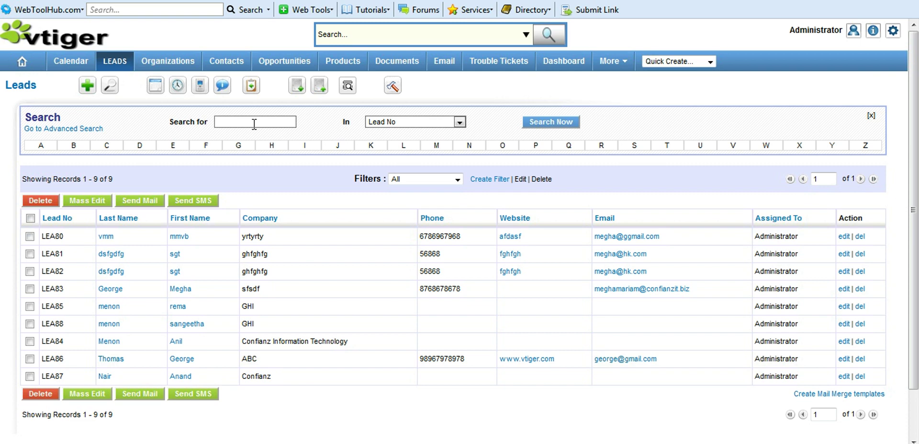
type("george")
left_click(459, 122)
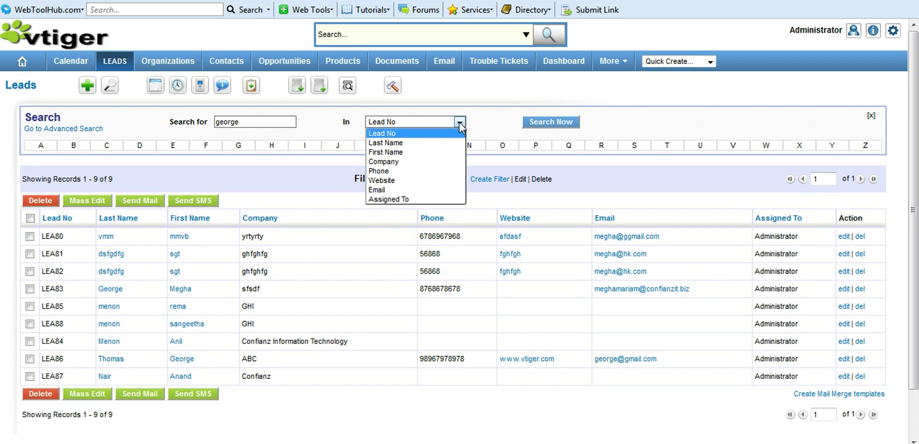
left_click(455, 152)
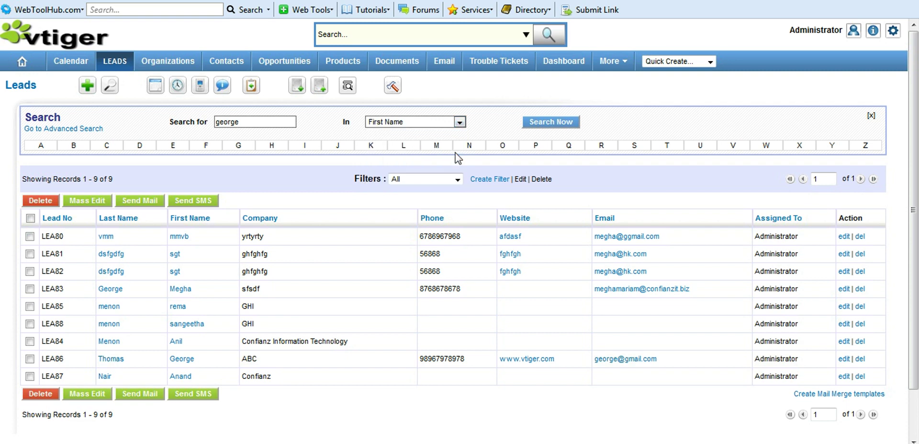
left_click(541, 122)
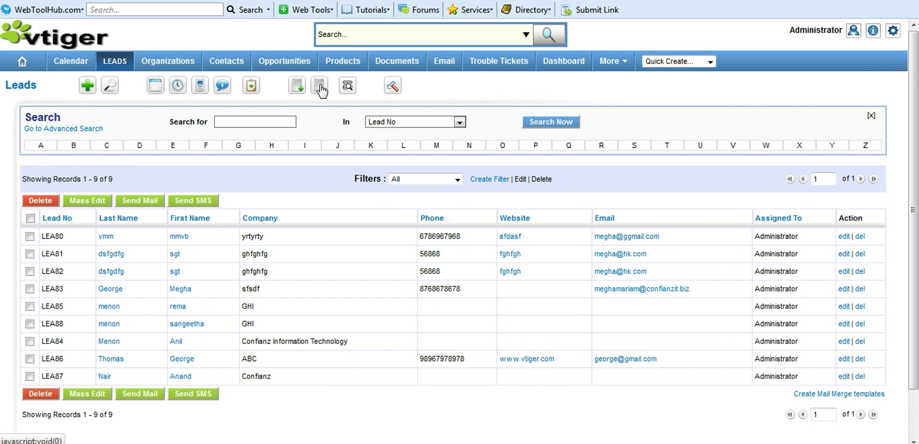
- Export all lead data to Leads.csv
left_click(321, 87)
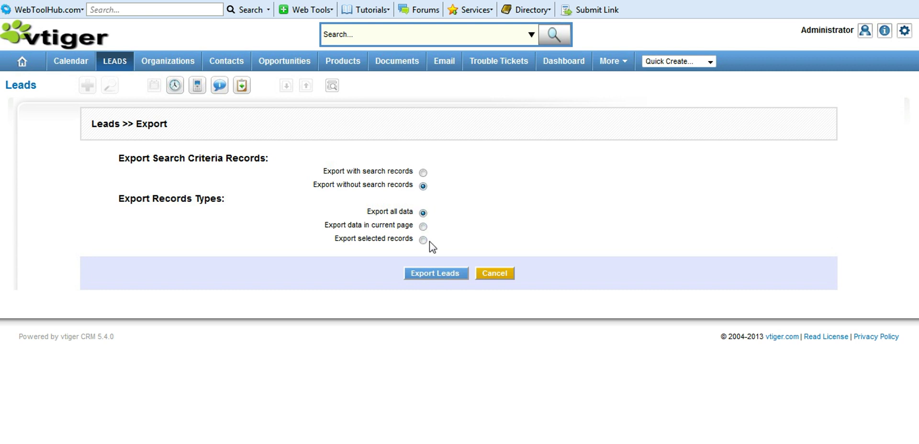
left_click(440, 275)
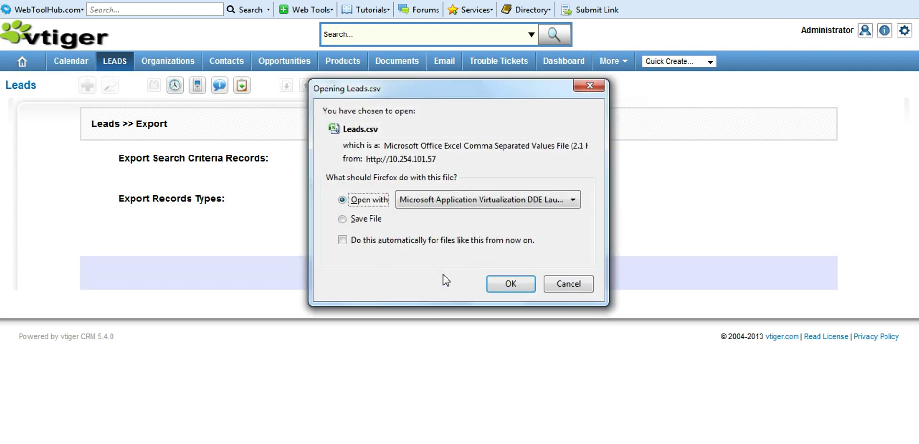
- Open the downloaded Leads.csv in Excel, accepting the Office licence terms
left_click(512, 285)
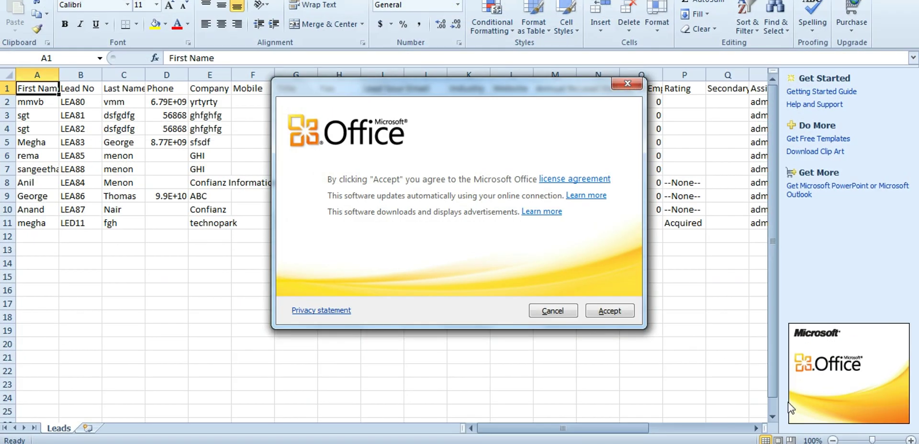
left_click(609, 311)
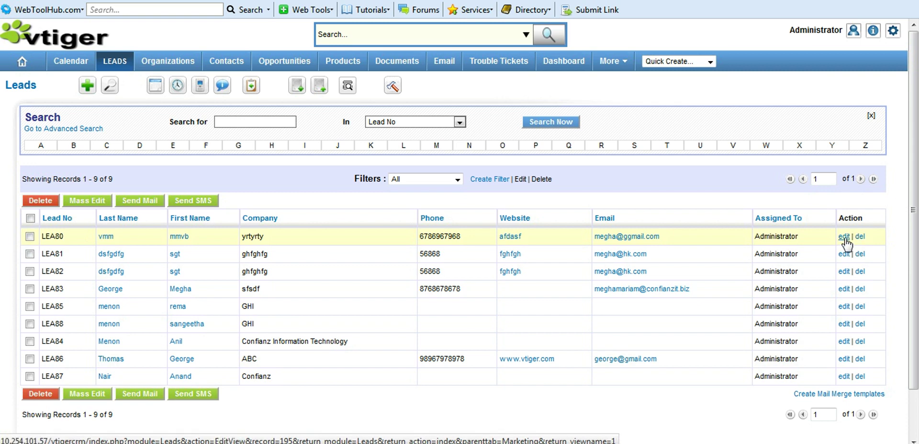
- Replace lead LEA80's first name with the new first name in its edit form
left_click(844, 236)
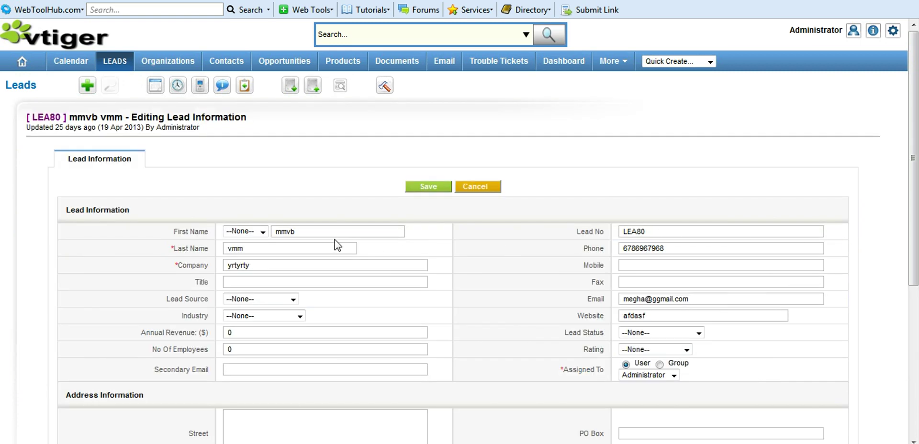
key("BackSpace")
key("BackSpace")
key("BackSpace")
key("BackSpace")
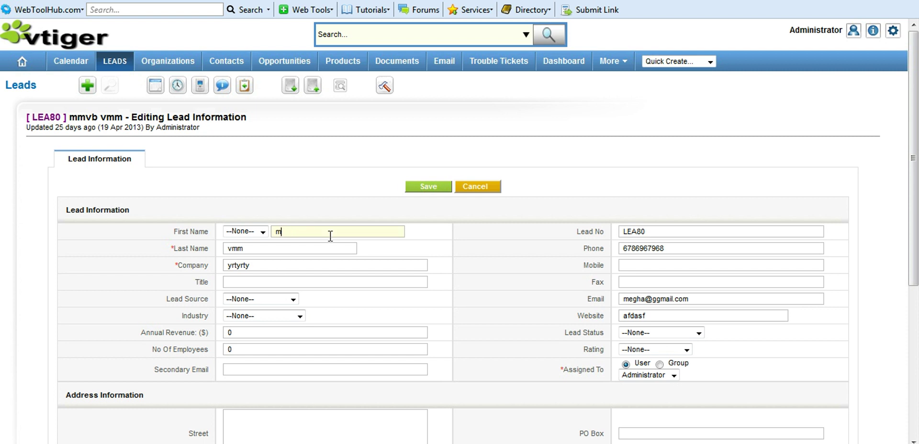
type("Neha")
- Save lead LEA80's new first name, then delete LEA80, leaving eight leads
left_click(434, 188)
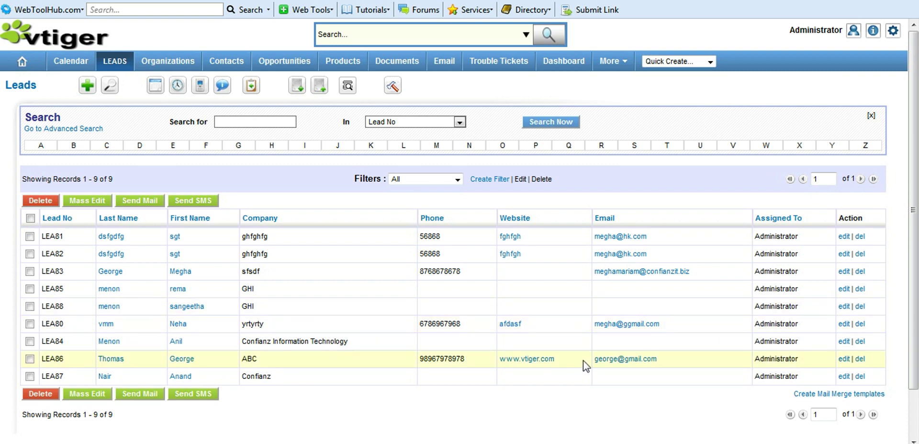
left_click(860, 326)
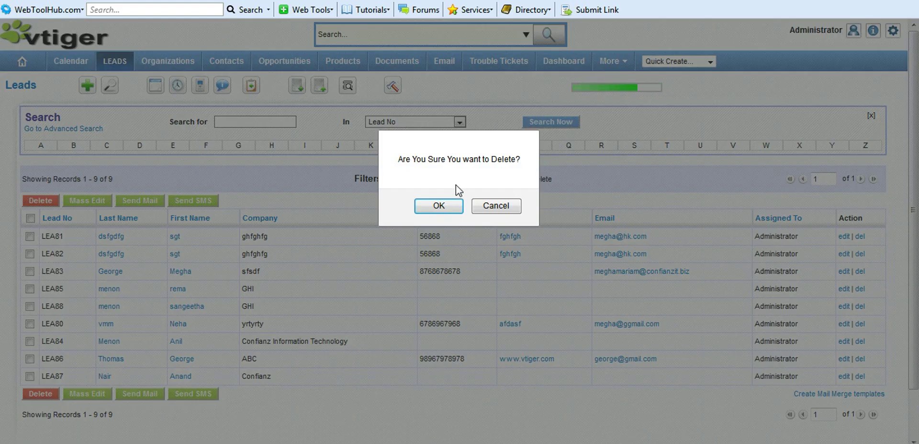
left_click(438, 206)
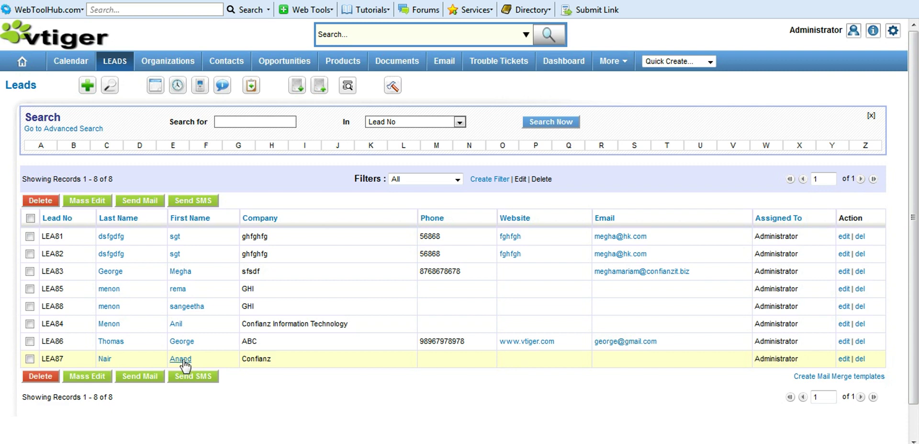
- Open lead LEA87 and duplicate it into a new lead form
left_click(181, 360)
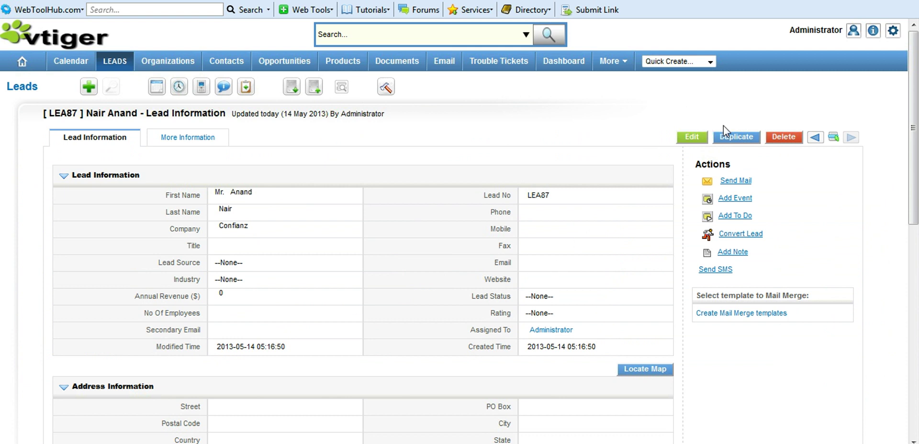
left_click(729, 137)
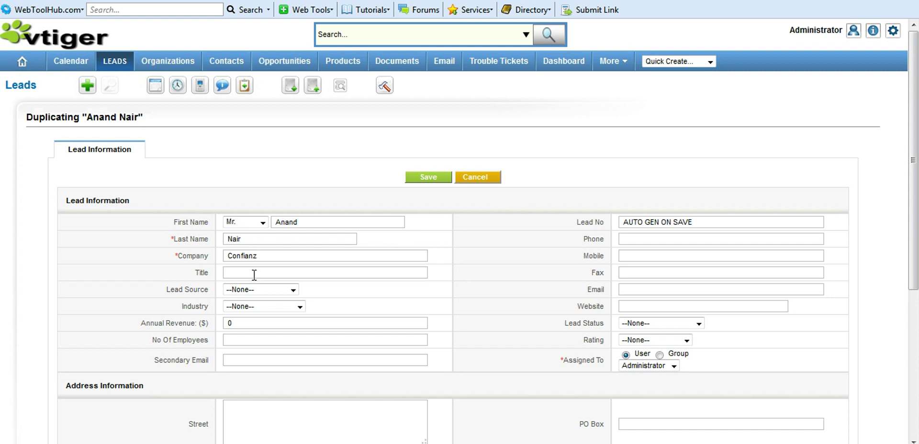
- Set the copy's Lead Source to Existing Customer and save it as LEA89
left_click(292, 290)
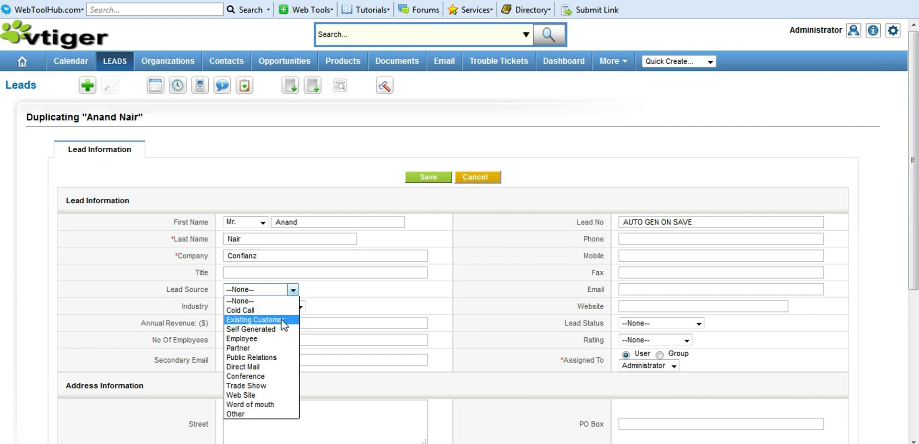
left_click(285, 320)
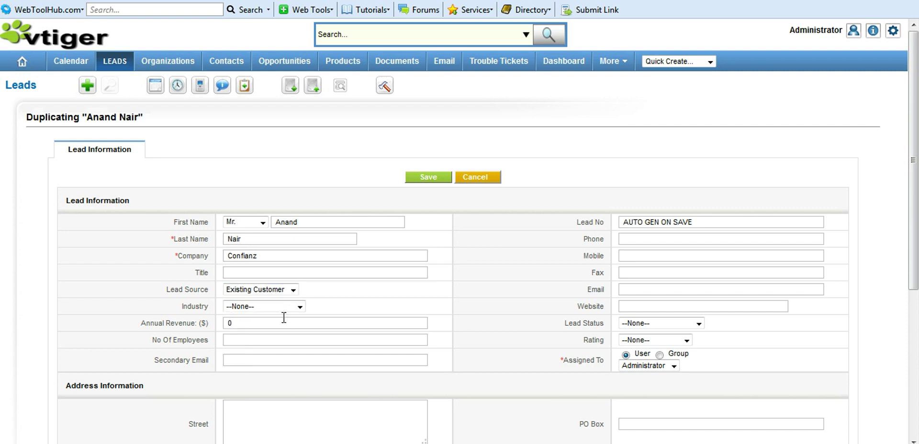
left_click(427, 176)
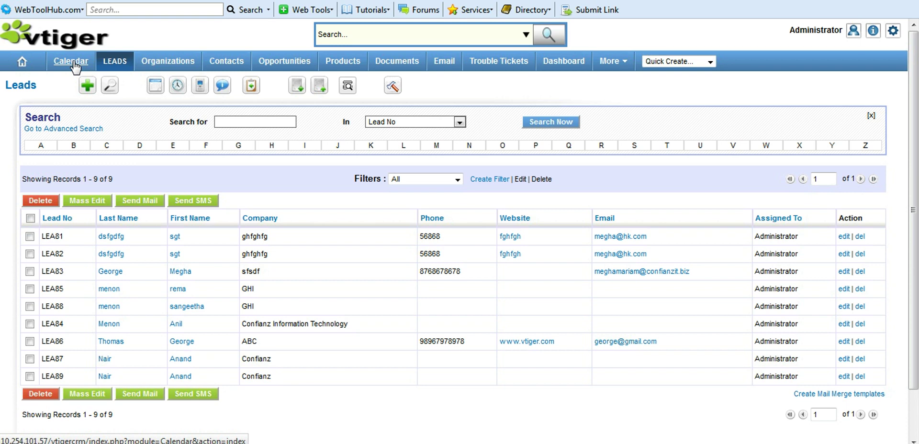
- Start a new calendar meeting named 'Meeting Arun'
left_click(71, 61)
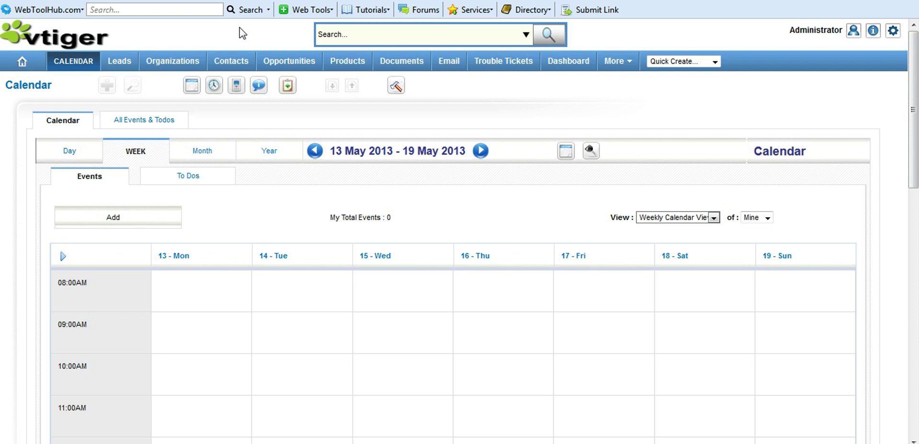
scroll(192, 144, "down", 2)
left_click(120, 217)
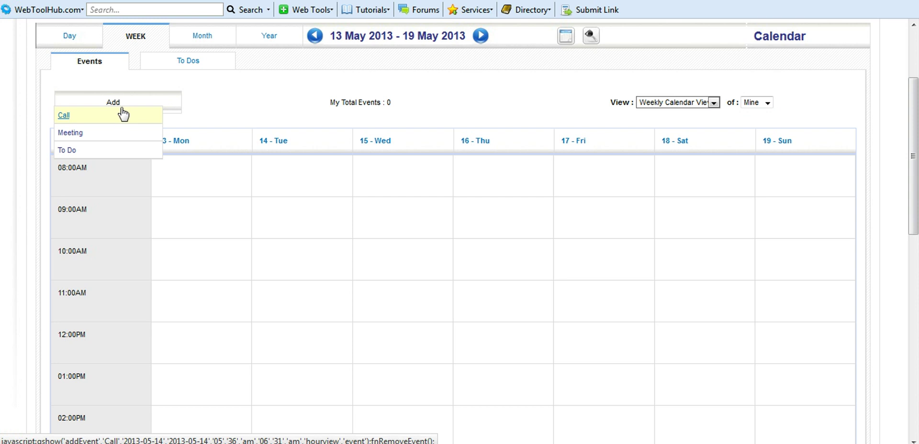
left_click(70, 134)
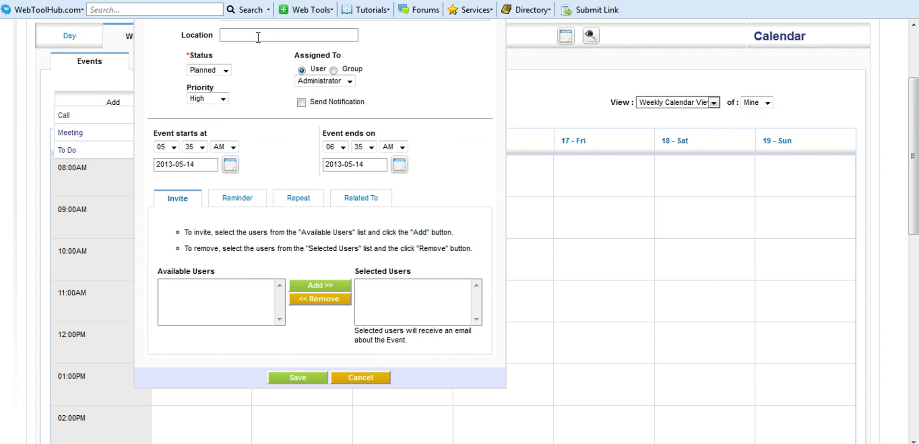
scroll(258, 36, "up", 3)
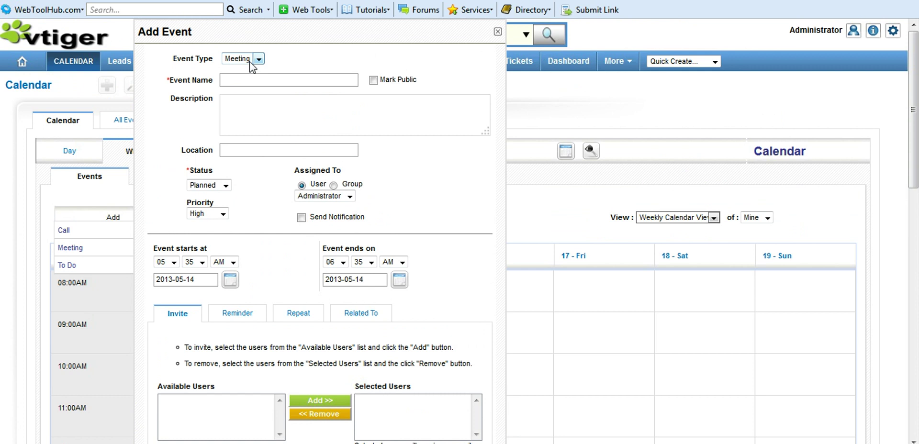
left_click(243, 80)
type("Meet")
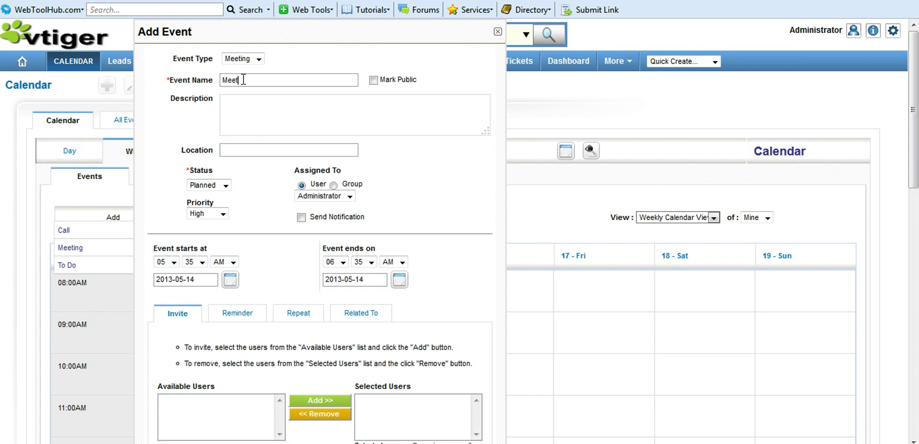
type("ing Arun")
- Keep status Planned, start it at 06 on 23 May 2013, and save the meeting
left_click(279, 113)
left_click(225, 186)
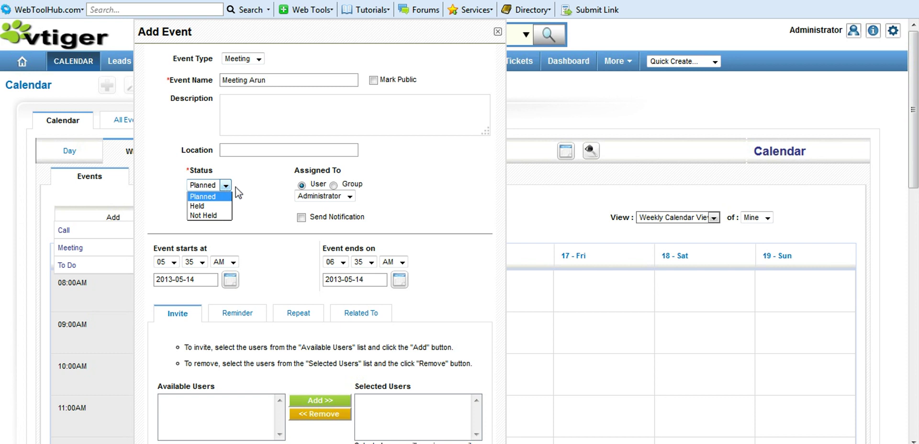
left_click(246, 187)
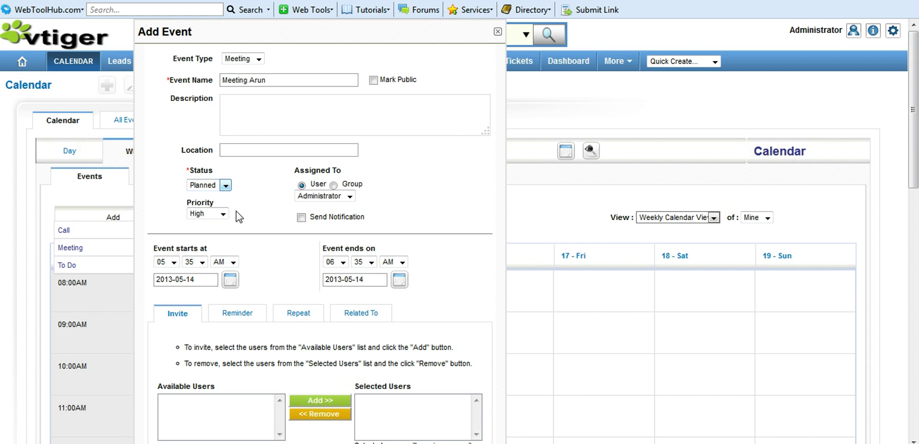
left_click(174, 263)
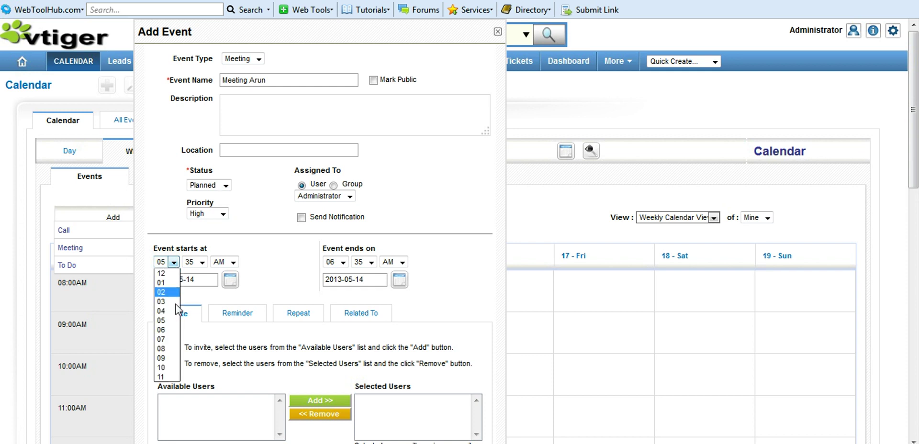
left_click(170, 329)
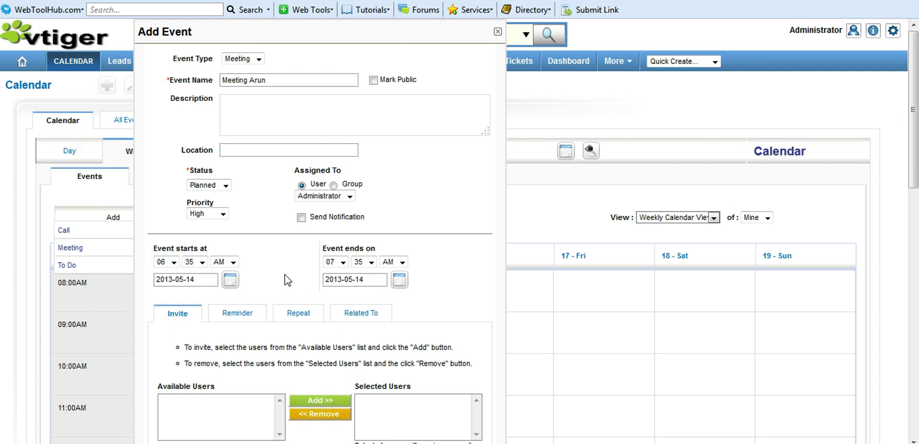
left_click(231, 279)
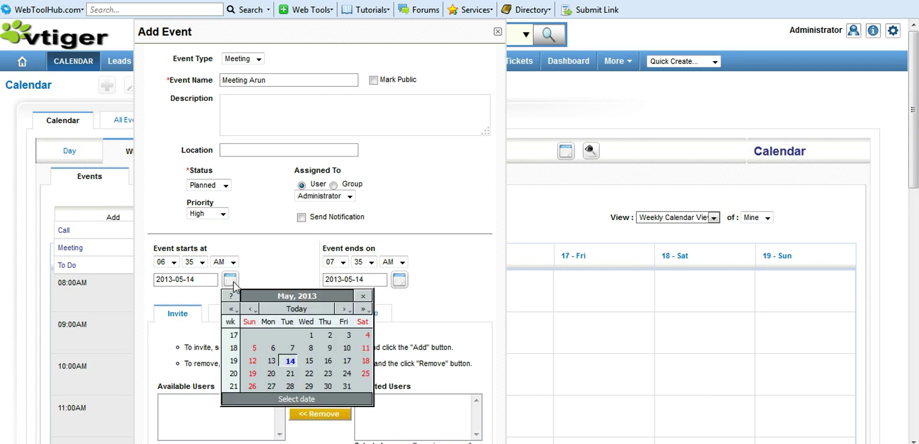
left_click(328, 374)
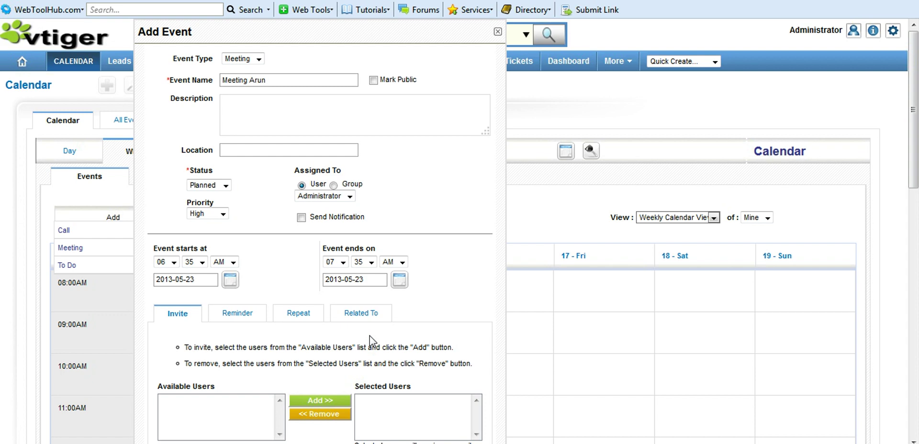
scroll(370, 335, "down", 3)
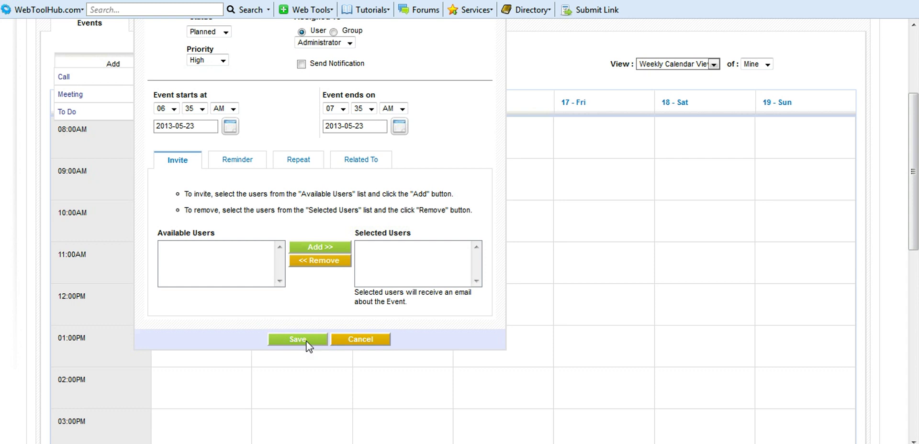
left_click(306, 341)
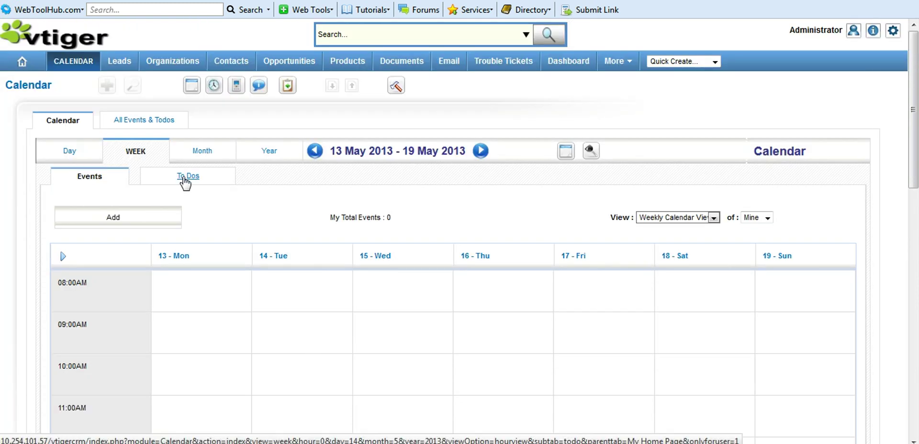
- Create a new to-do titled 'ToDo 1'
left_click(186, 177)
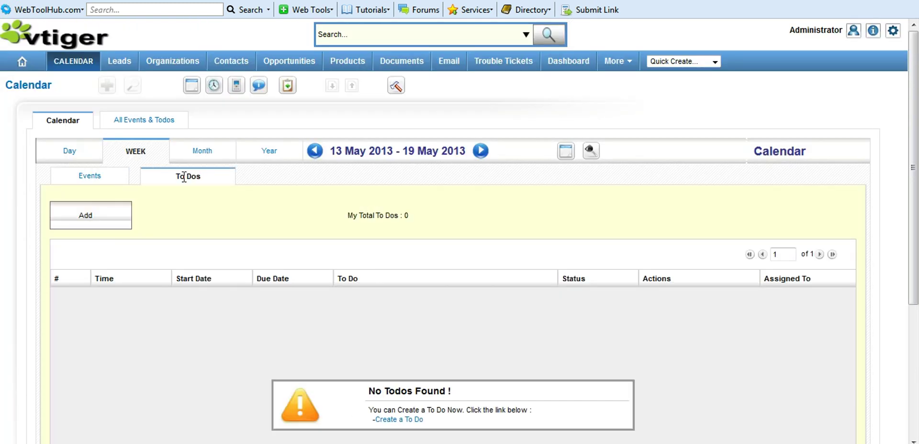
mouse_move(89, 216)
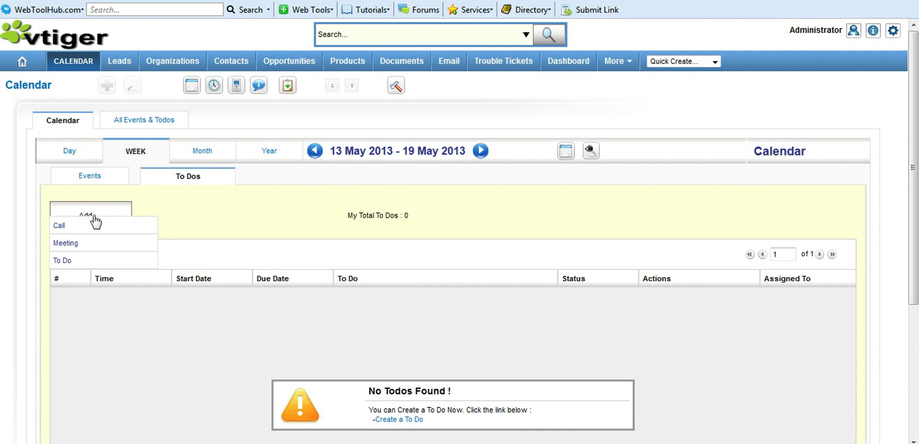
left_click(62, 261)
left_click(334, 50)
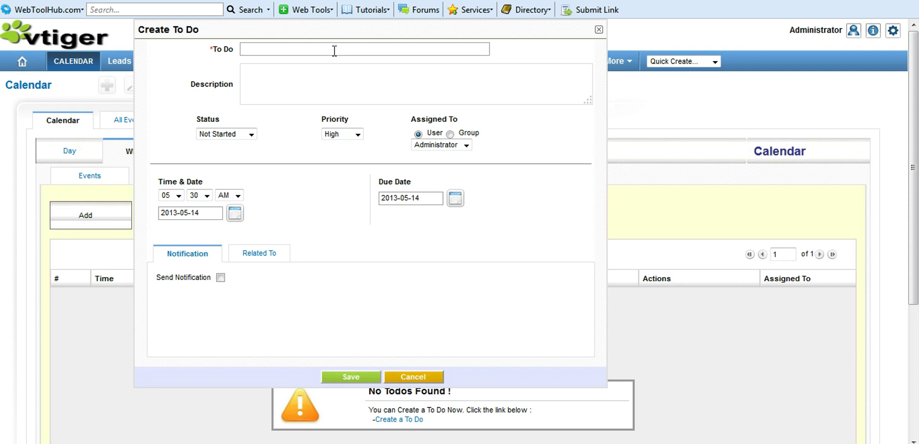
type("ToDo 1")
- Describe it as completing assigned tasks, keep Not Started, save, and list all events and to-dos
left_click(304, 77)
type("to complete assigne")
type("d tasks")
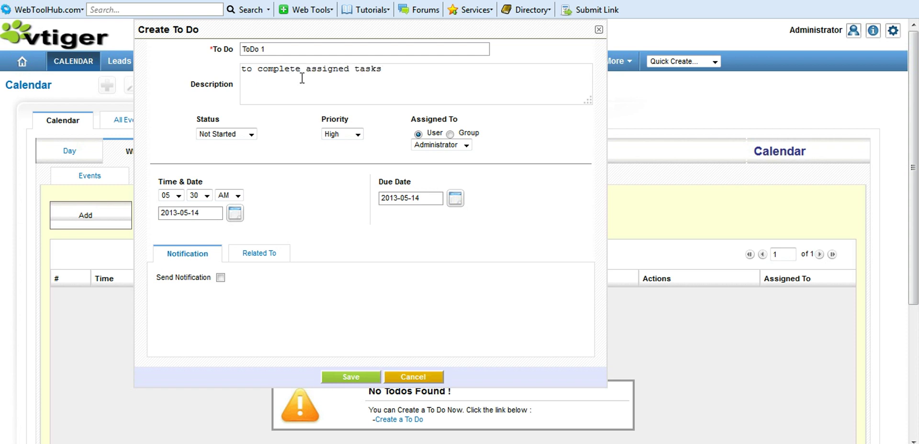
left_click(251, 136)
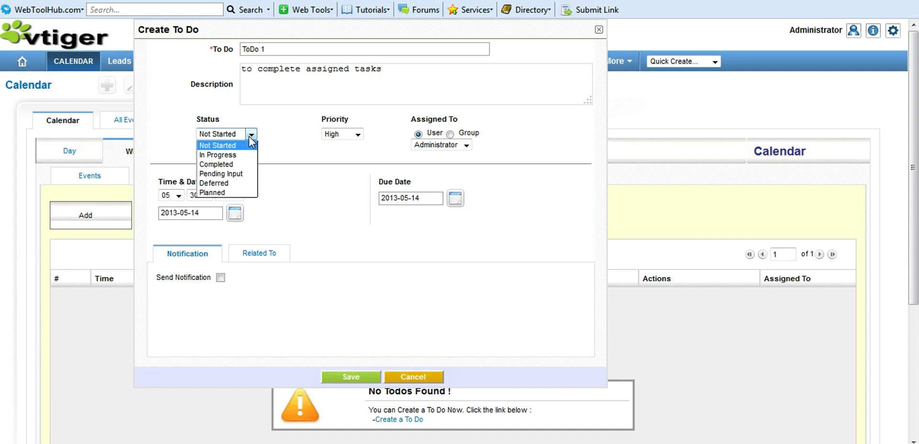
left_click(300, 134)
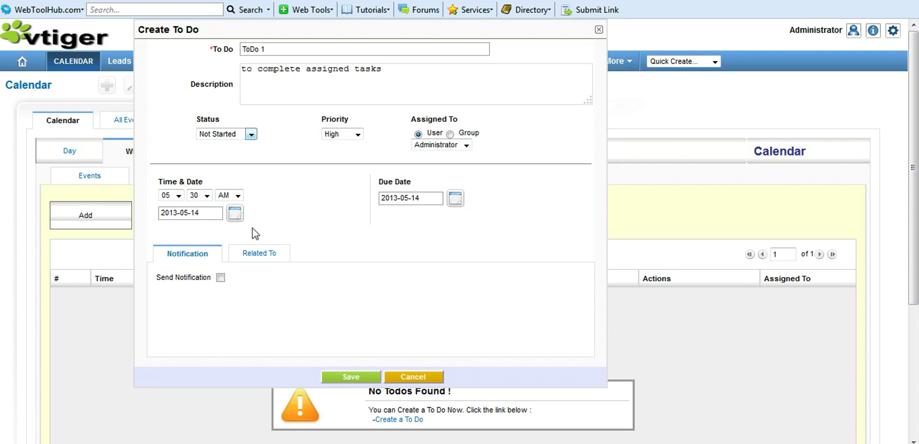
left_click(363, 380)
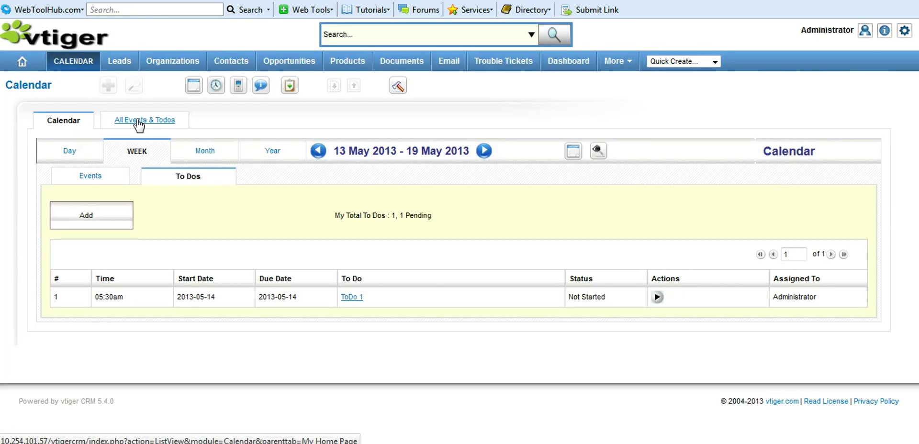
left_click(137, 120)
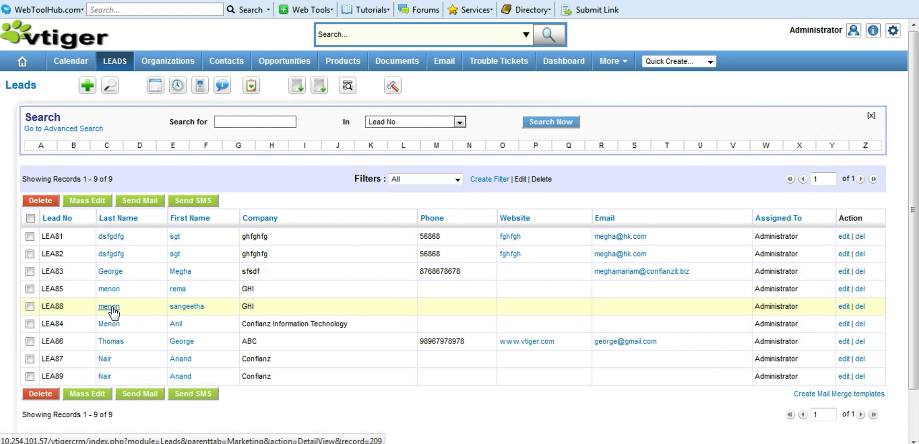
- From lead LEA88, save Call event 'call anil' for 2013-05-24, 05:40–06:30 PM
left_click(110, 307)
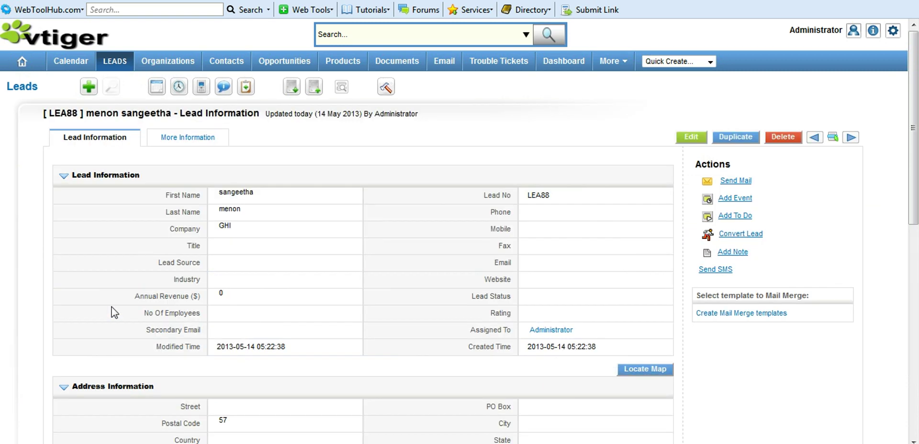
left_click(746, 201)
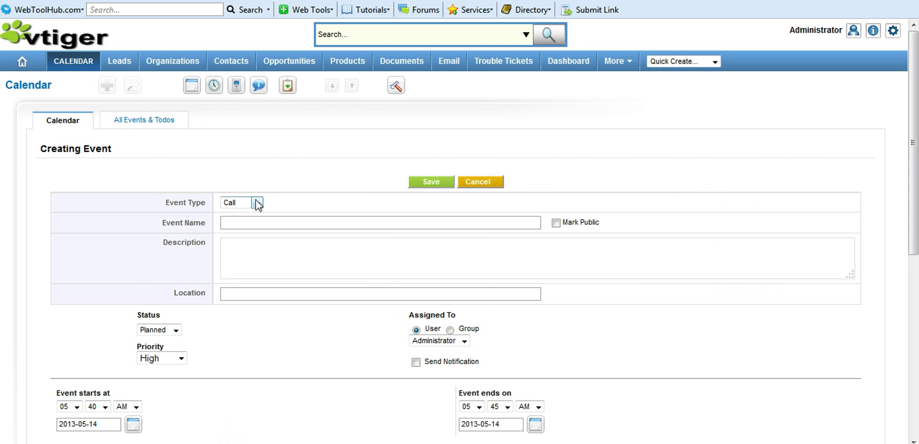
type("call anil")
left_click(430, 183)
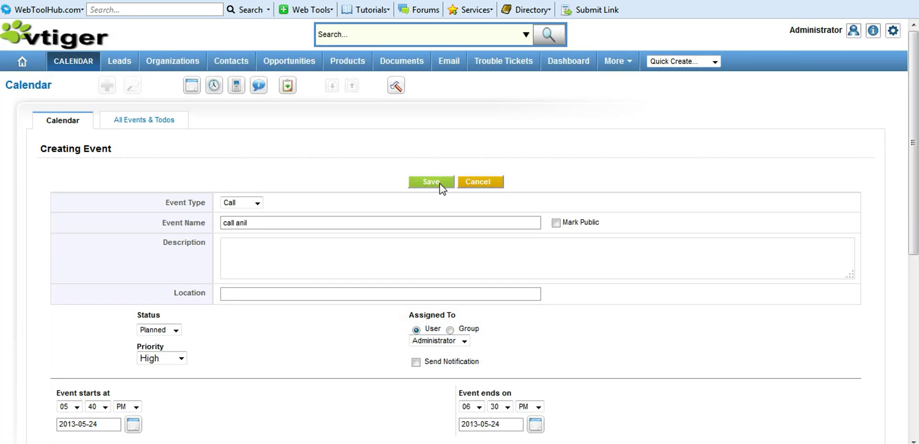
left_click(429, 180)
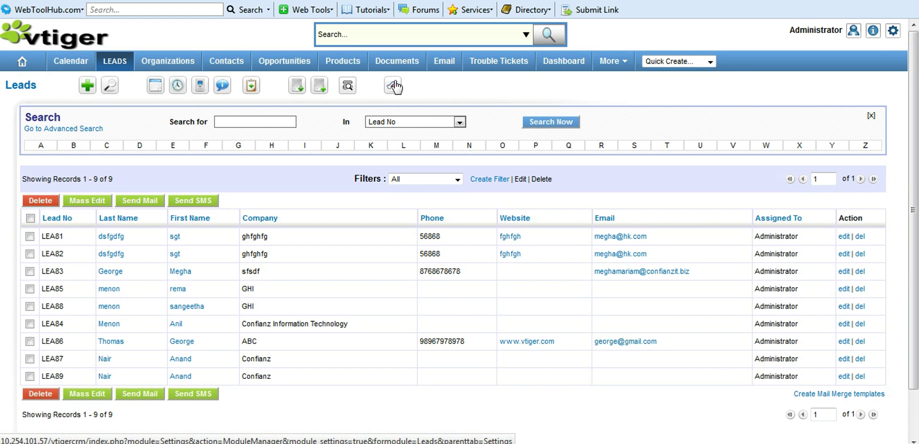
- In Leads settings, edit the Leads field mapping, add a mapping row, and save
left_click(394, 85)
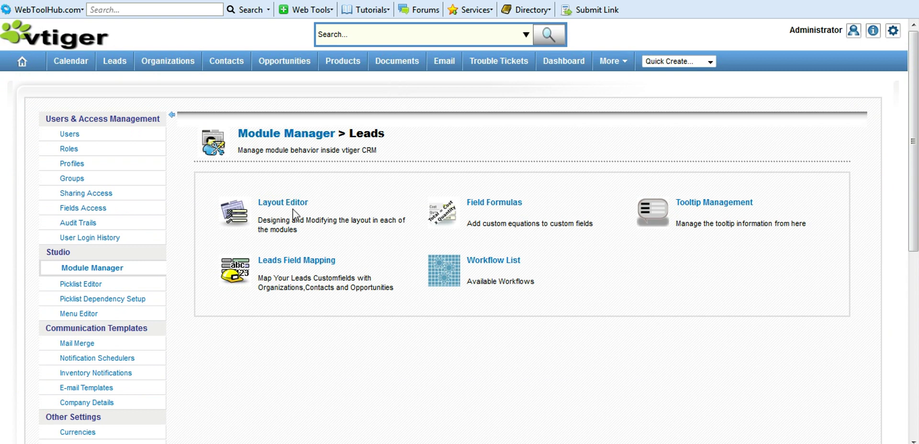
left_click(301, 261)
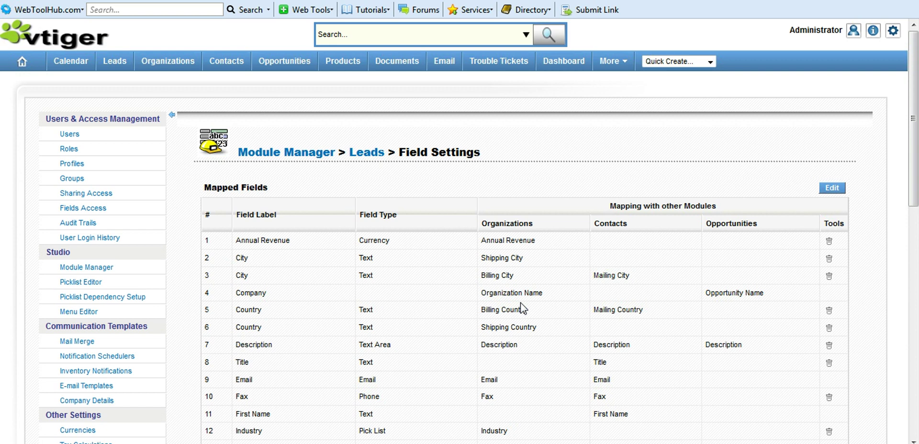
left_click(836, 188)
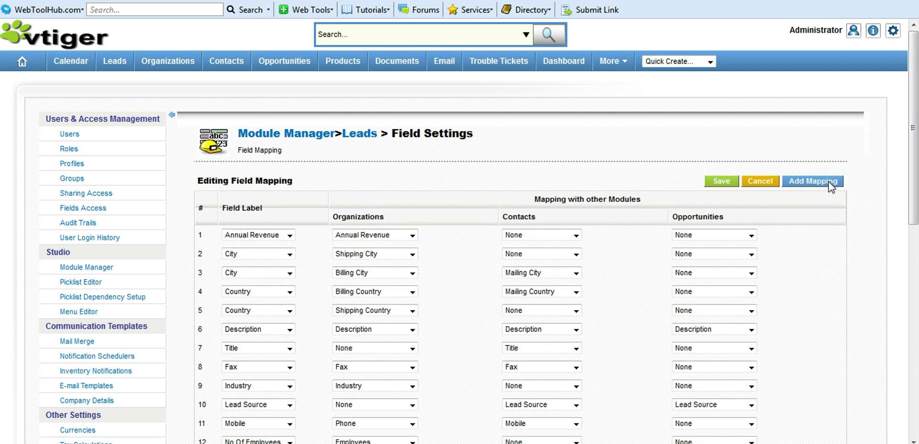
scroll(832, 187, "down", 5)
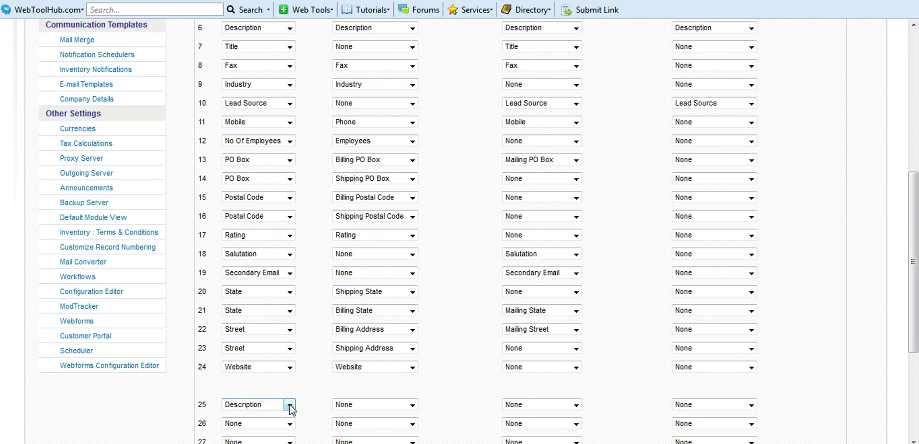
left_click_drag(913, 298, 907, 225)
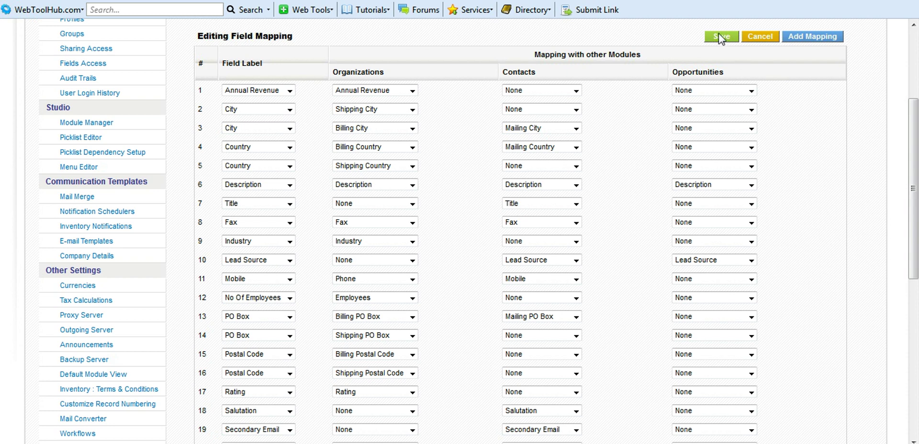
left_click(722, 37)
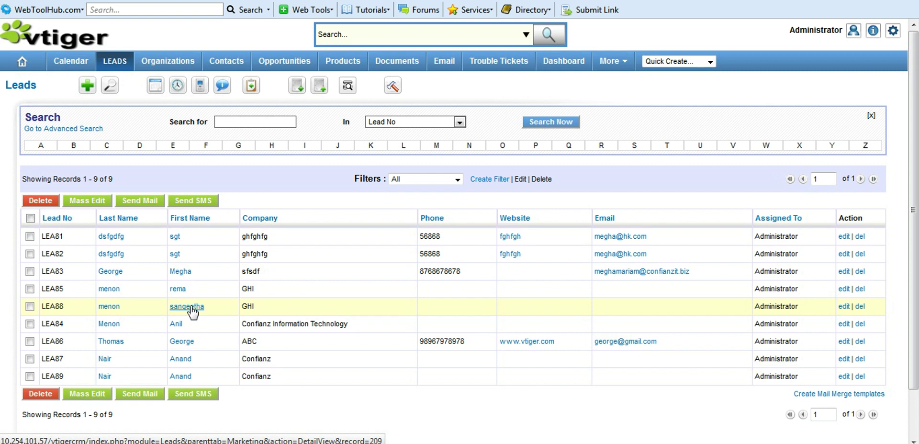
- Attempt converting lead LEA88 with Industry Engineering and an opportunity; it fails on mandatory fields
left_click(188, 307)
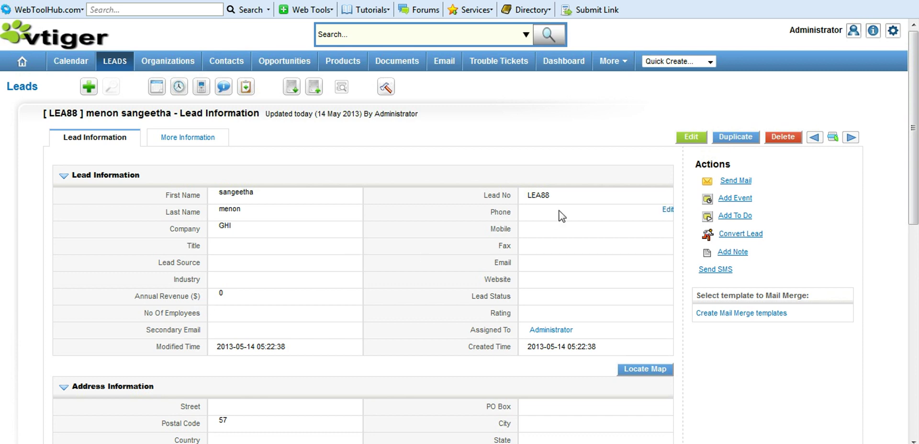
left_click(726, 238)
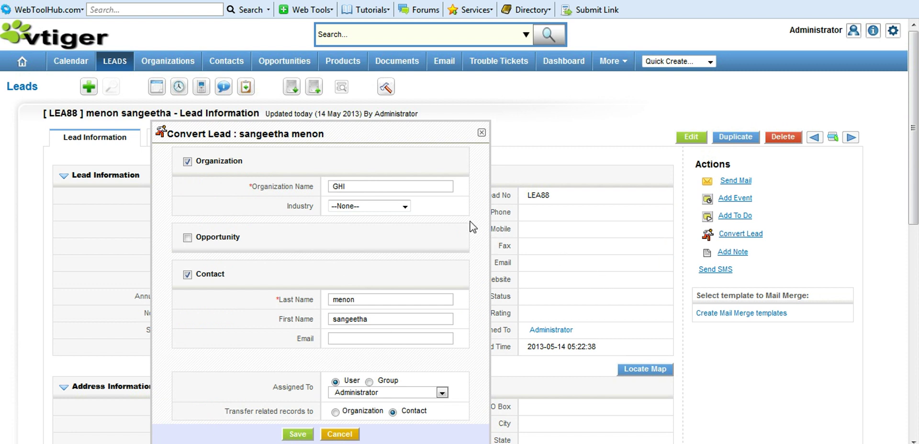
left_click(409, 186)
left_click(405, 207)
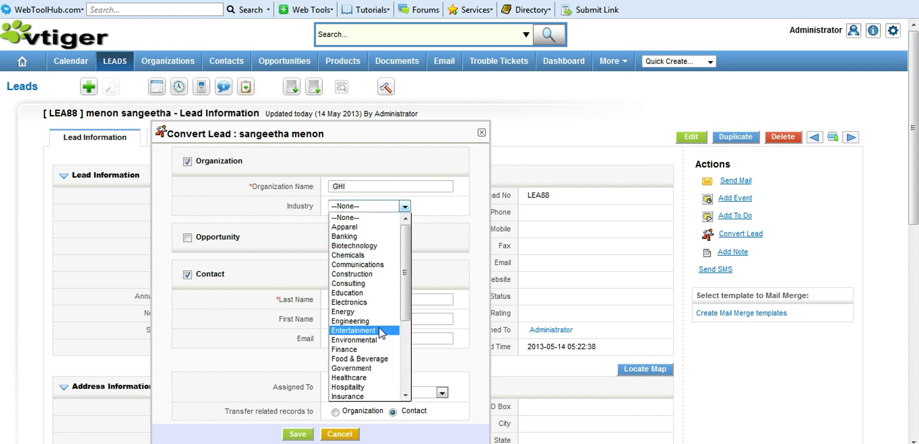
left_click(406, 395)
scroll(406, 397, "down", 3)
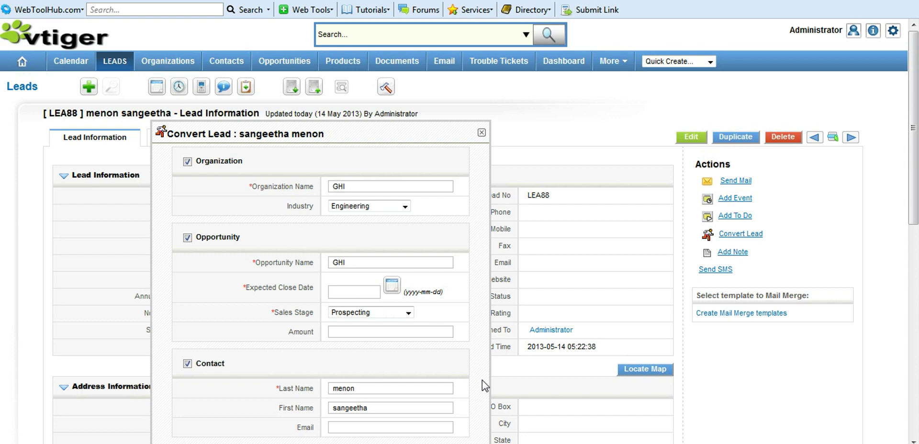
scroll(482, 380, "down", 3)
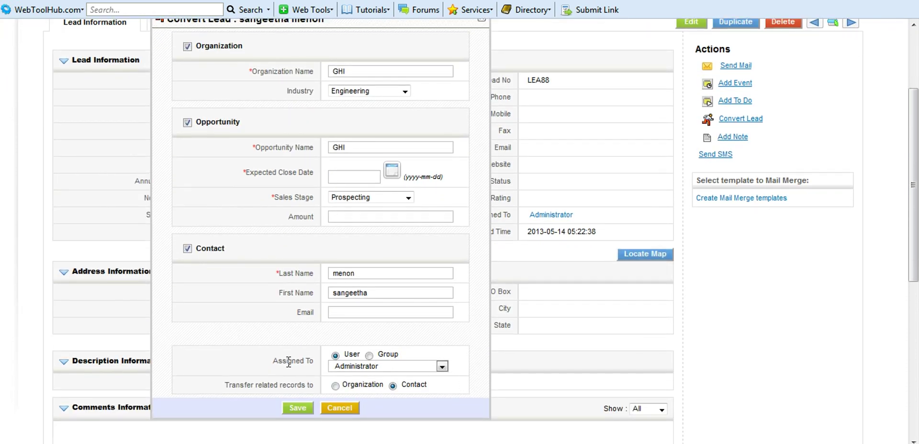
left_click(299, 408)
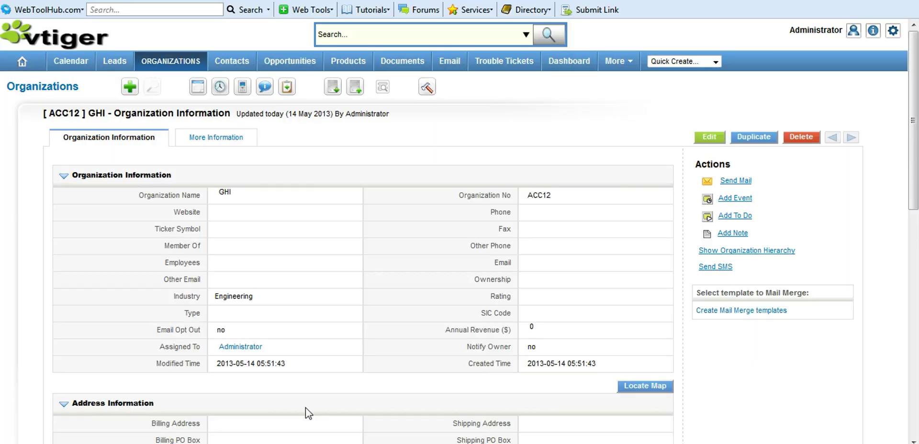
scroll(306, 408, "down", 1)
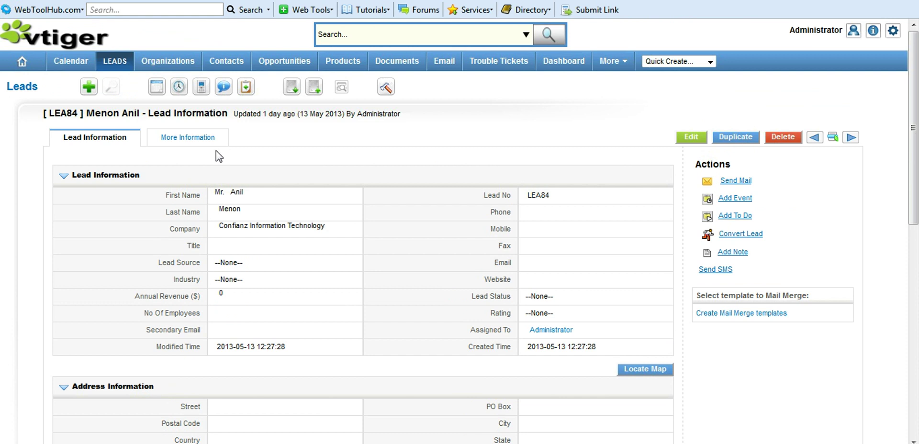
- From the lead's activities, add to-do 'todo 2' dated 19 June 2013 and save it
mouse_move(209, 139)
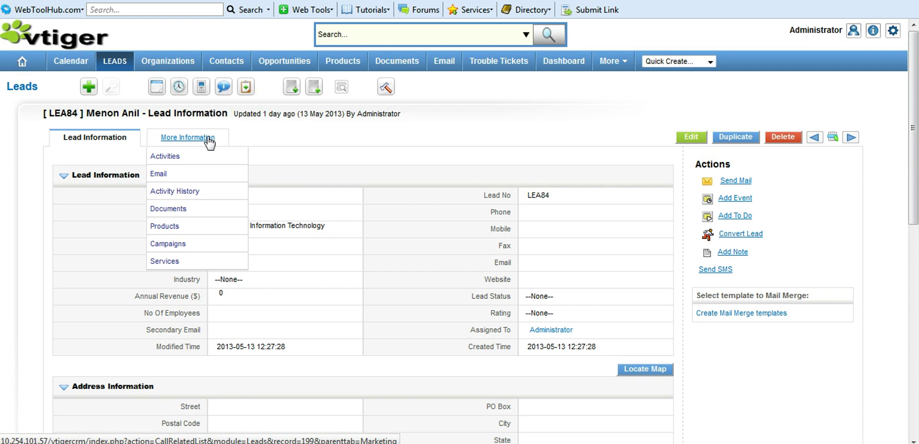
left_click(209, 139)
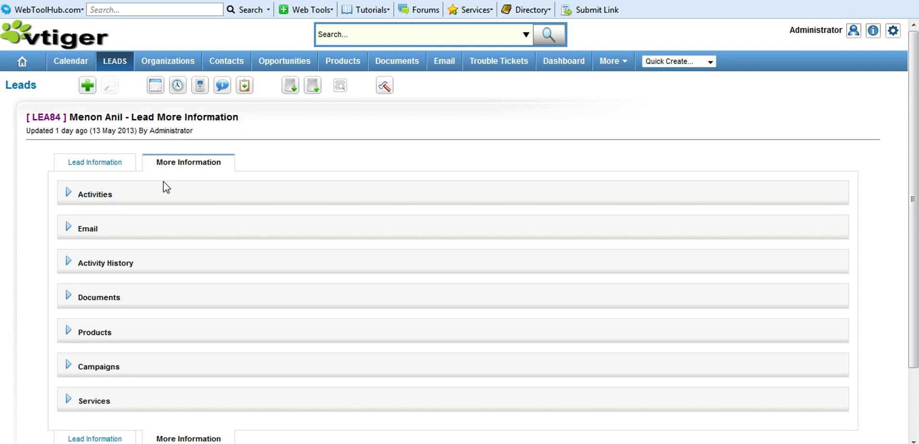
left_click(79, 194)
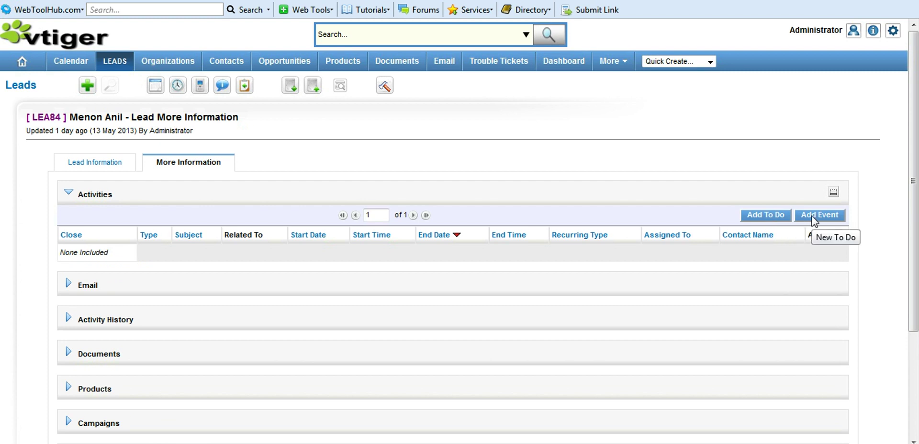
left_click(783, 219)
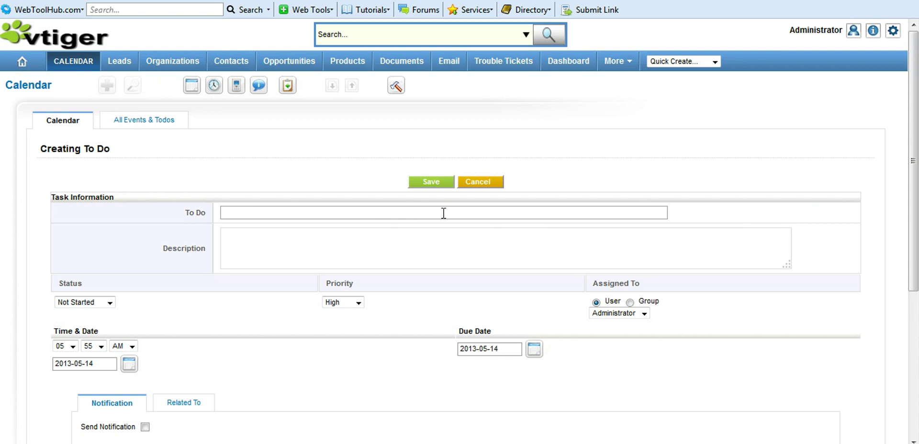
type("todo 2")
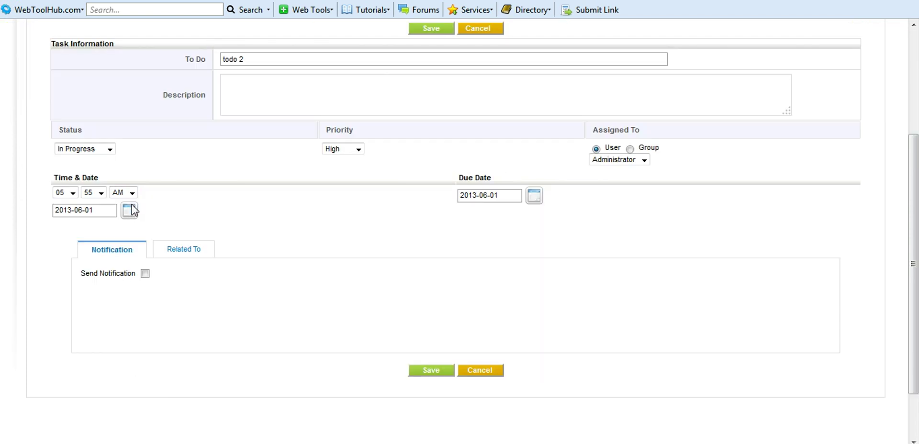
left_click(130, 211)
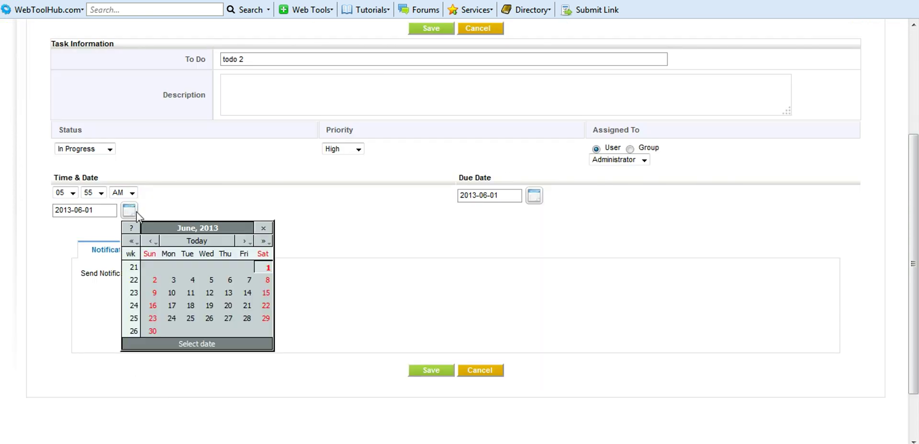
left_click(210, 306)
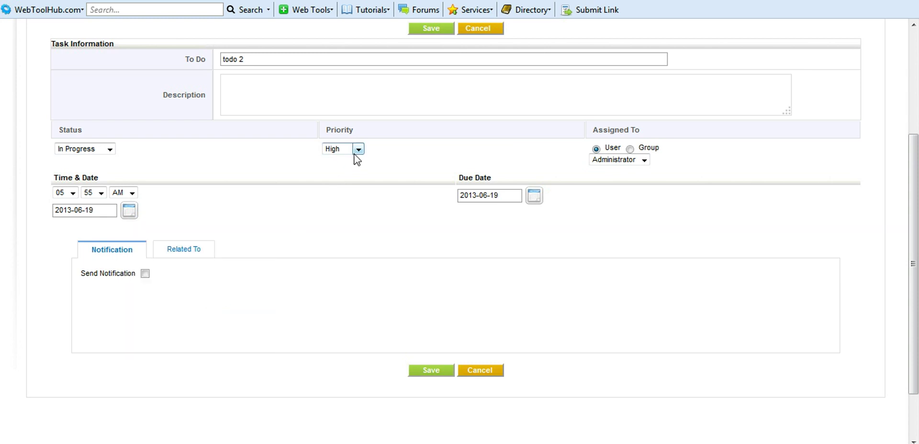
left_click(438, 374)
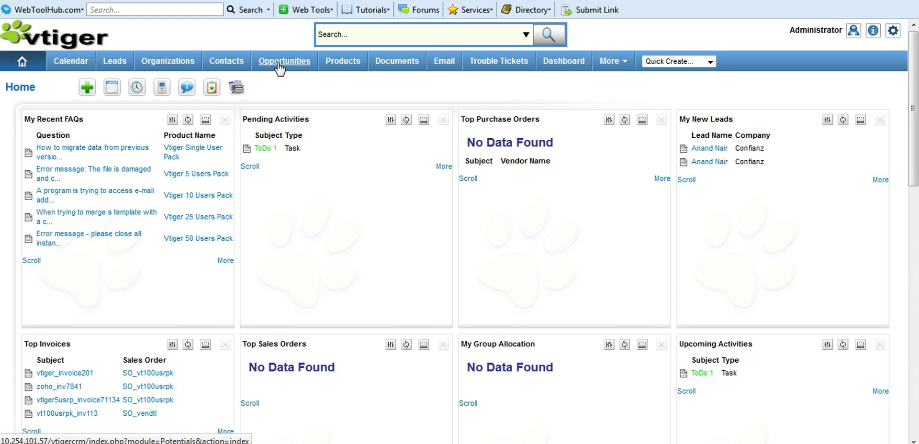
- Create opportunity 'business opportunity' for a contact, type New Business, source Existing Customer
left_click(279, 63)
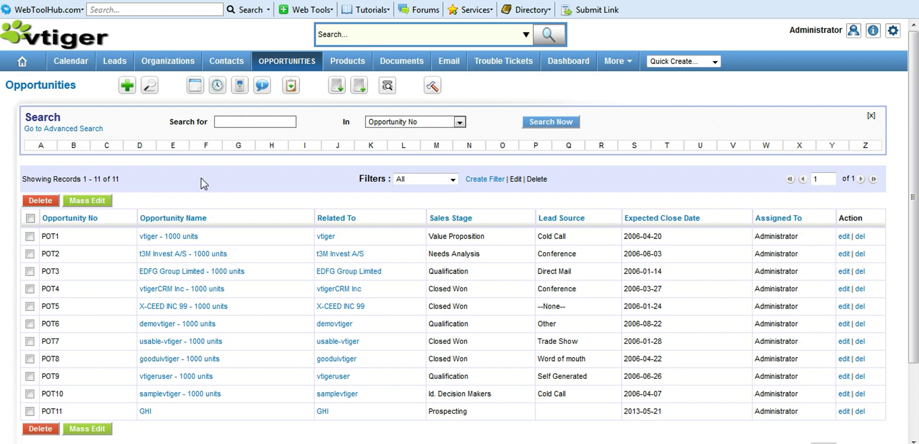
left_click(128, 87)
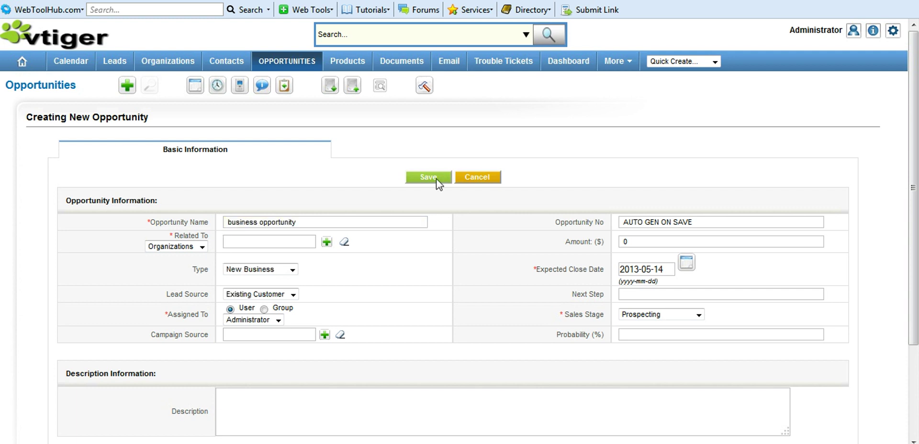
left_click(434, 178)
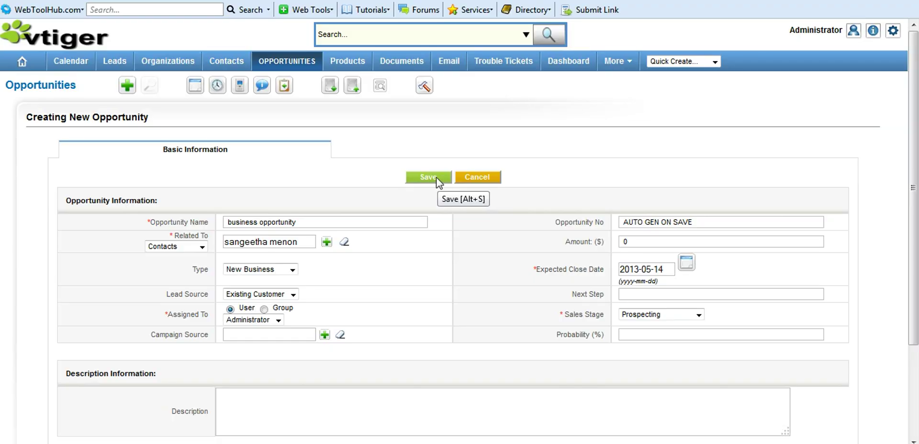
left_click(427, 177)
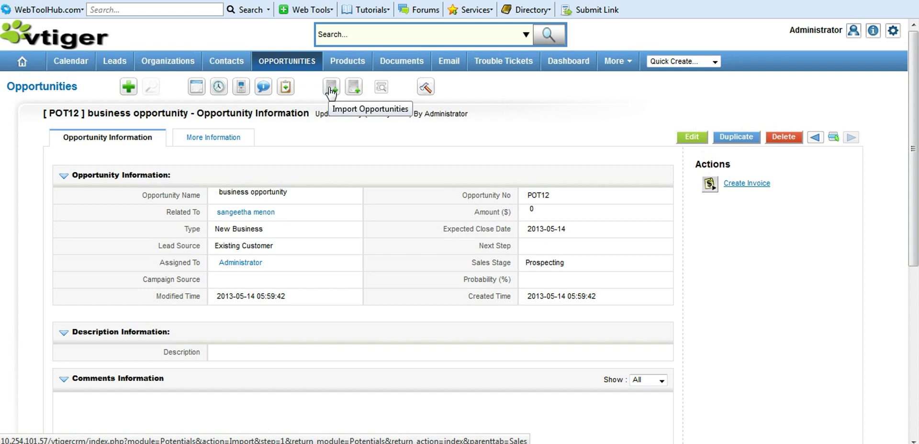
- Return to the Opportunities list and start a Quick Create for a new opportunity
left_click(715, 61)
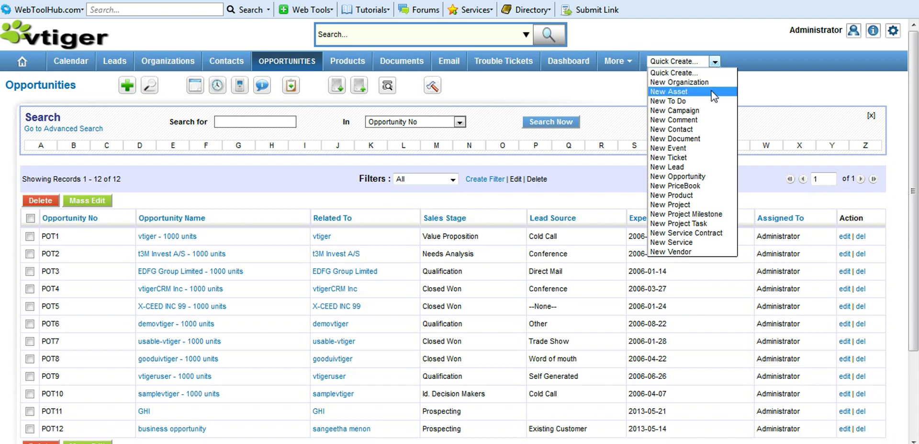
left_click(725, 177)
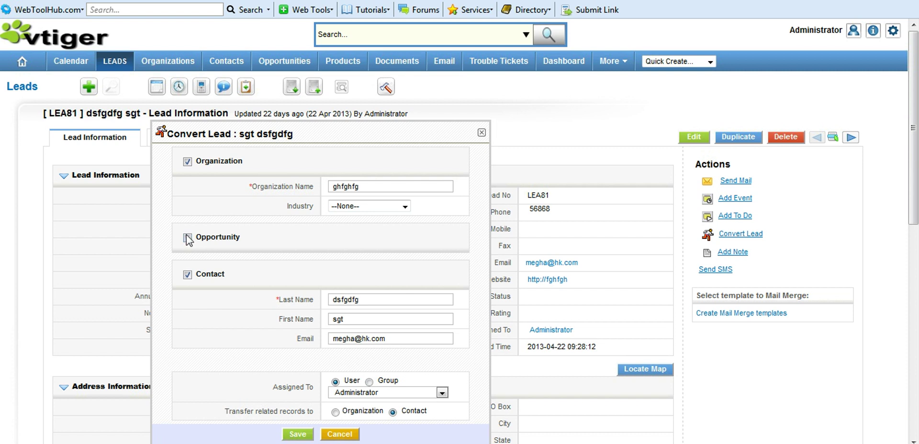
- Include an opportunity in the lead conversion and select its suggested name ghfghfg
left_click(187, 239)
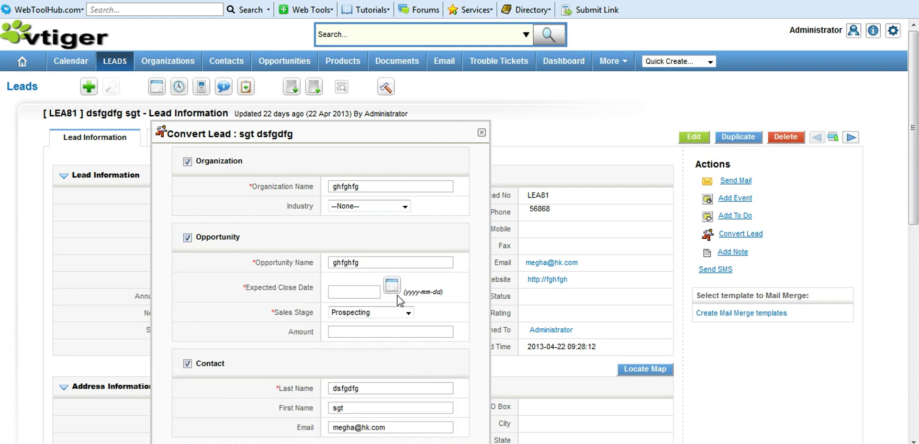
double_click(366, 268)
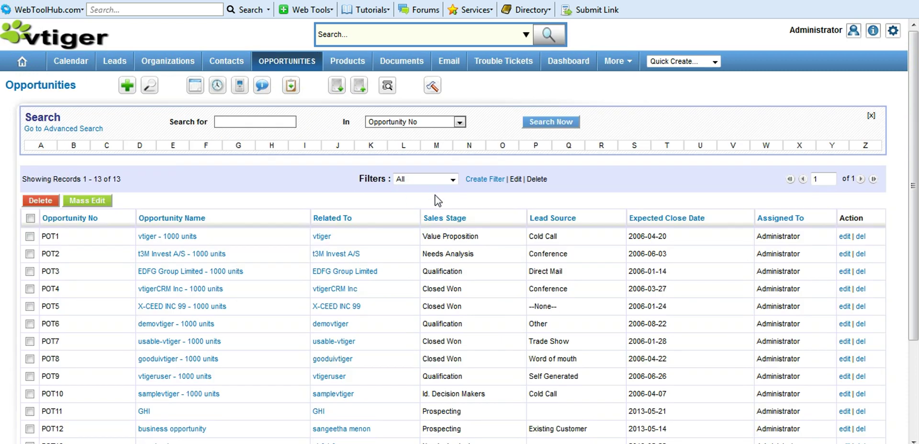
- Try the Prospecting filter, then search opportunities by Opportunity Name for GHI
left_click(452, 180)
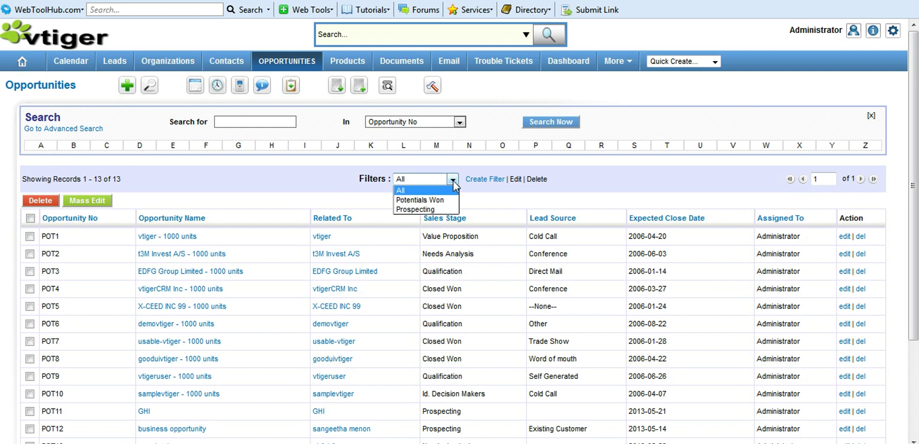
left_click(448, 210)
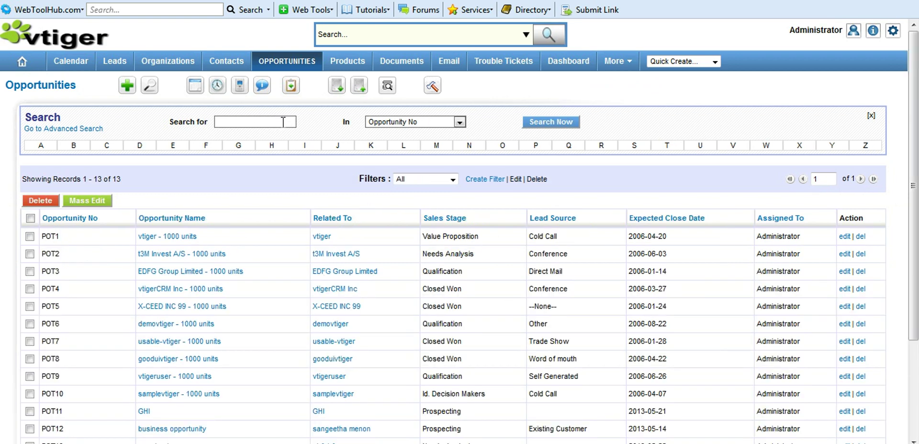
left_click(454, 124)
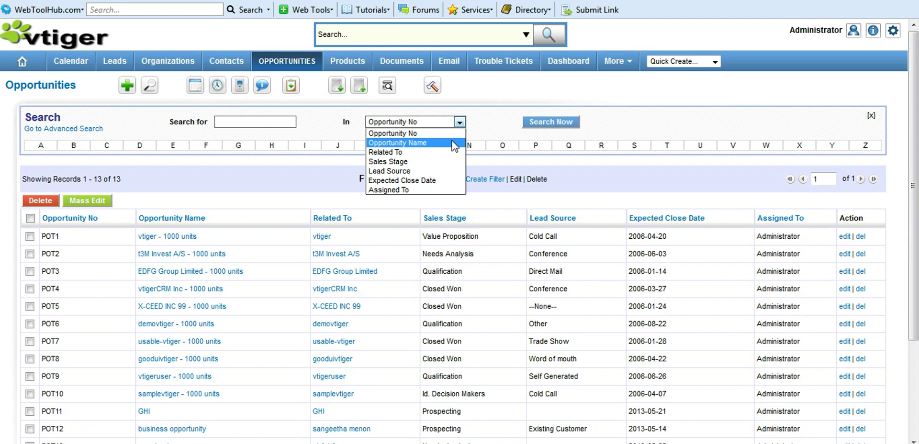
left_click(454, 142)
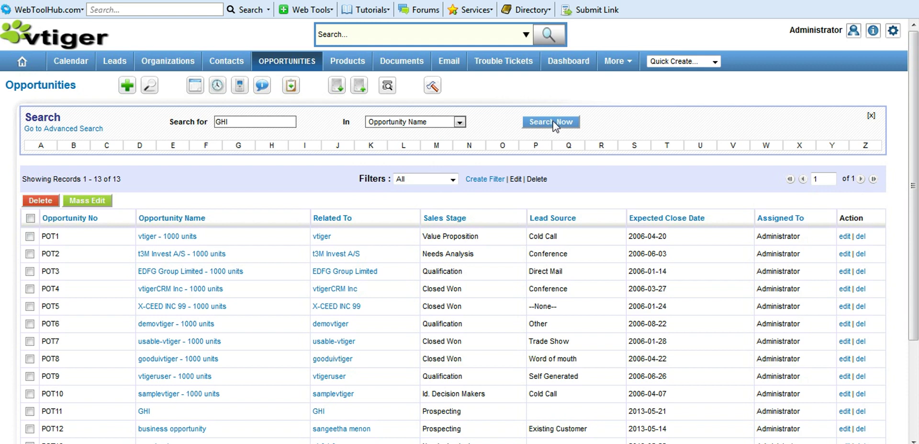
left_click(553, 122)
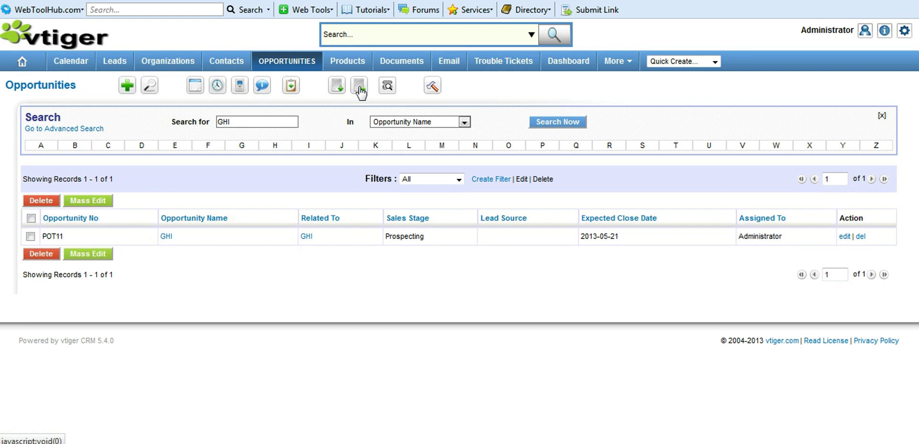
- Export the found GHI opportunity to Opportunities.csv and open the downloaded file
left_click(360, 87)
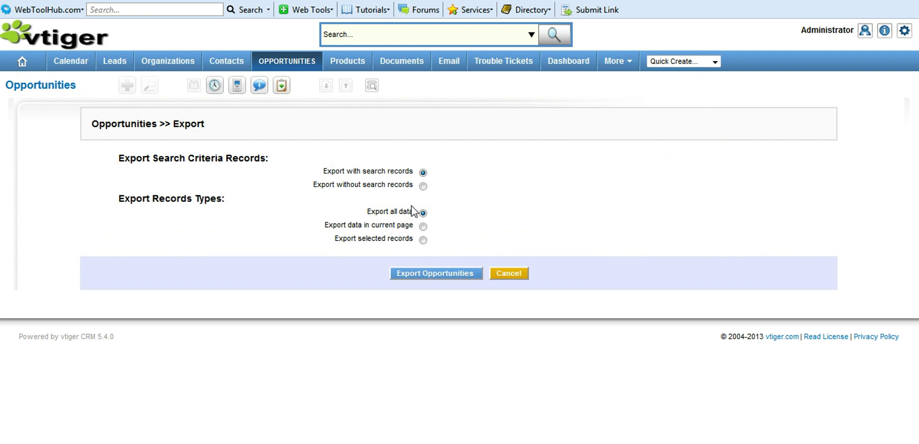
left_click(451, 279)
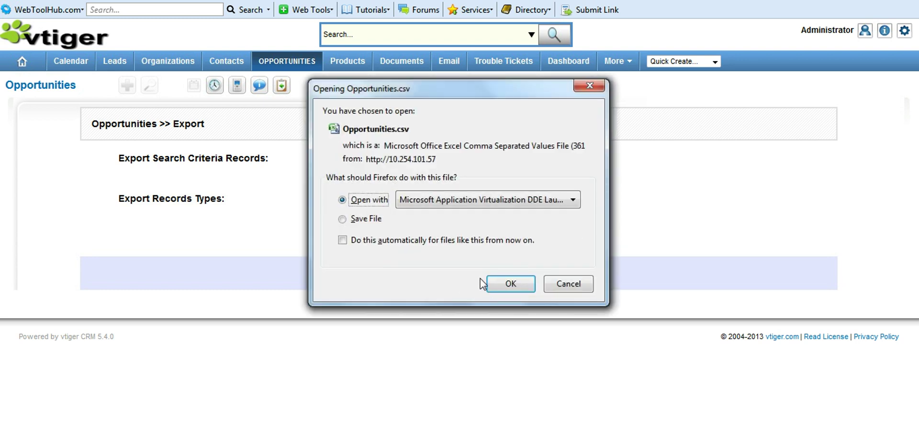
left_click(513, 286)
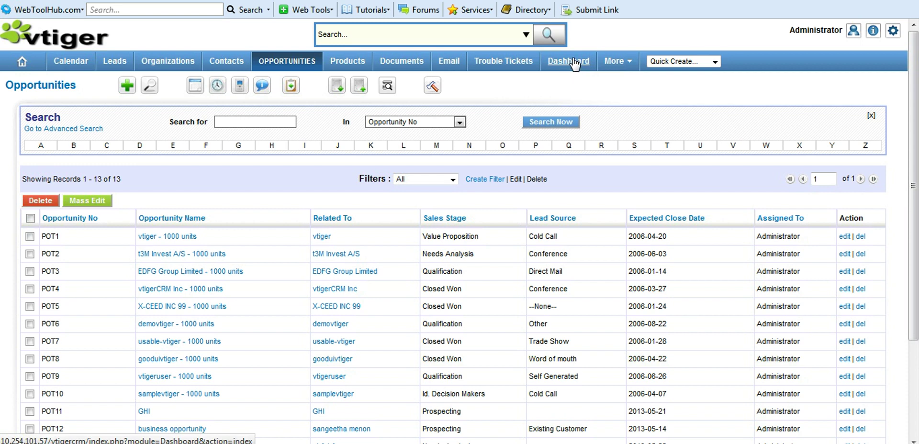
- View the sales Dashboard, scrolling through its four charts and back to the top
left_click(574, 64)
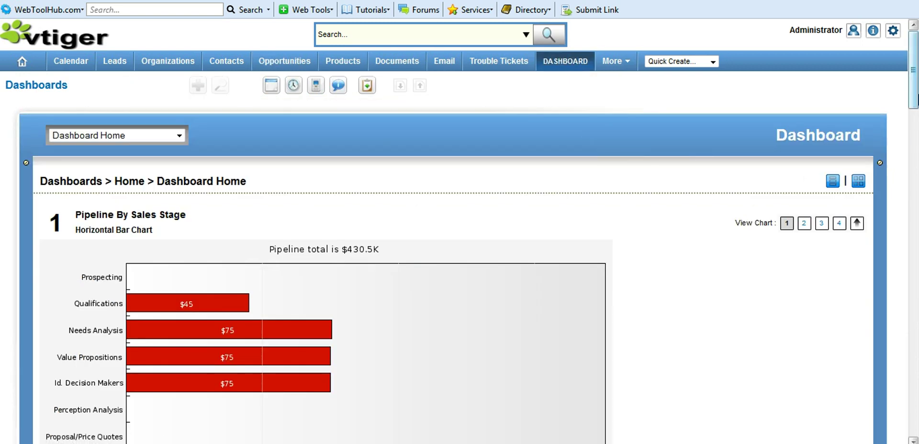
left_click_drag(917, 99, 917, 125)
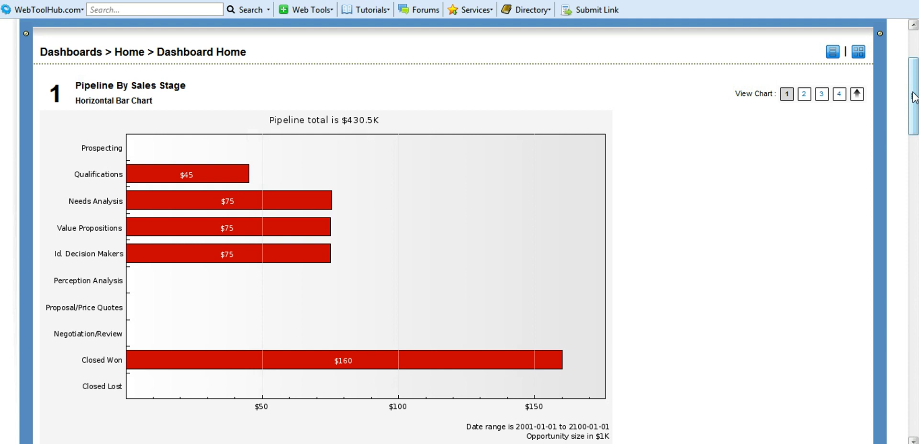
left_click_drag(915, 98, 914, 242)
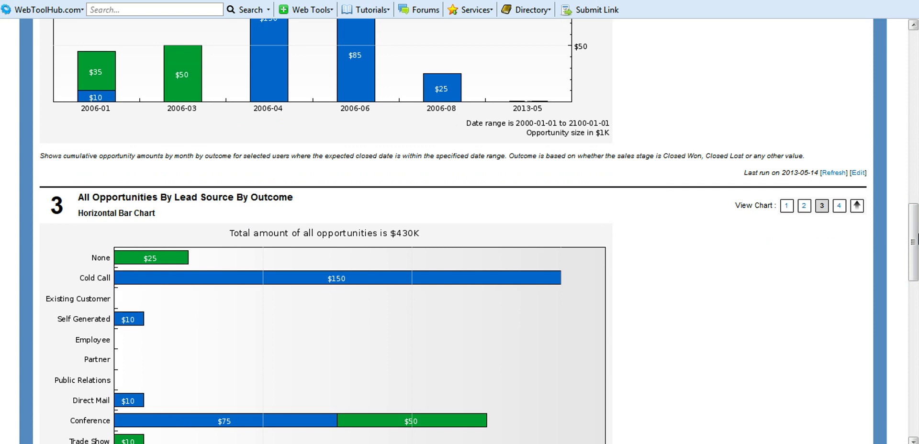
scroll(917, 240, "down", 3)
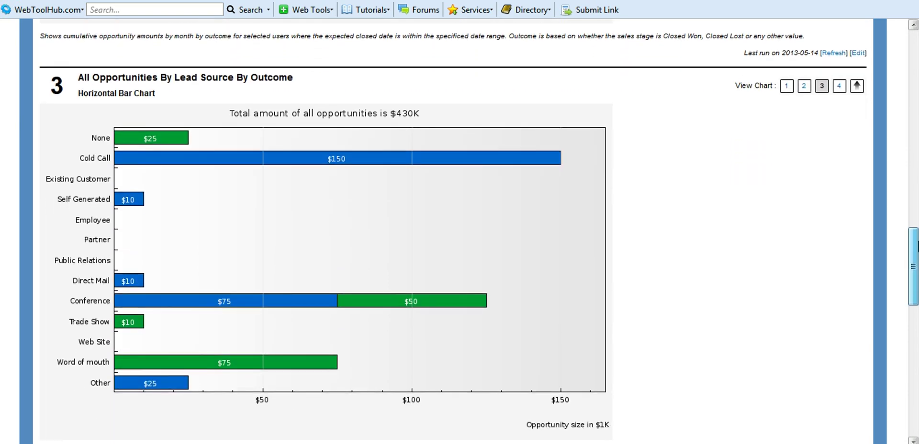
left_click_drag(918, 242, 918, 357)
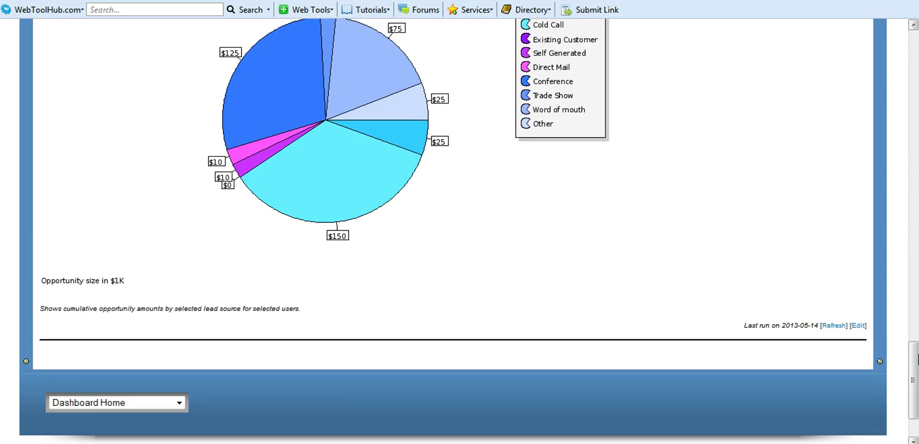
key("Home")
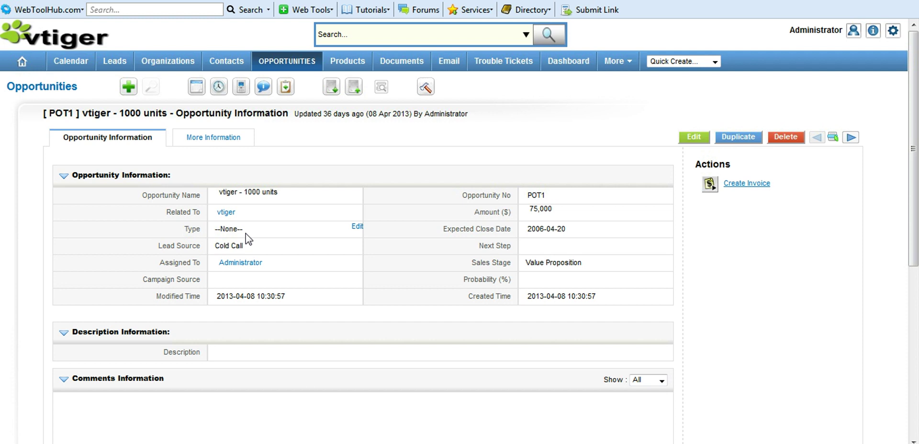
- Create an invoice from the opportunity and begin entering the subject 'Shipping goods'
left_click(745, 189)
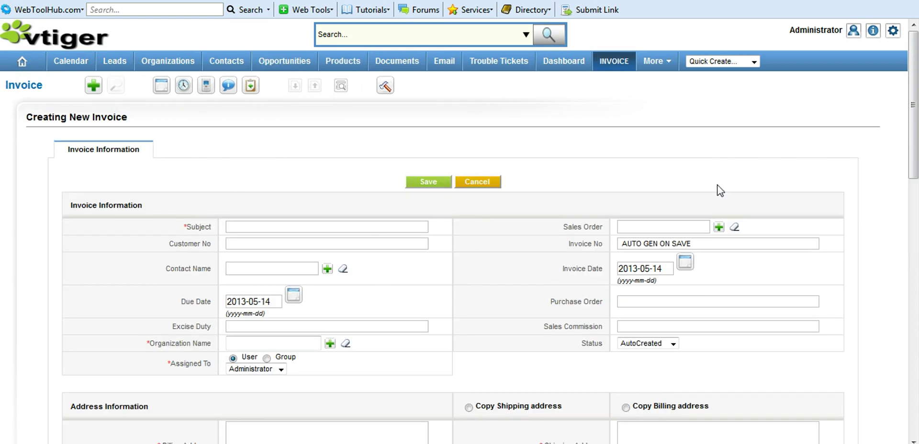
scroll(272, 131, "down", 2)
left_click(271, 130)
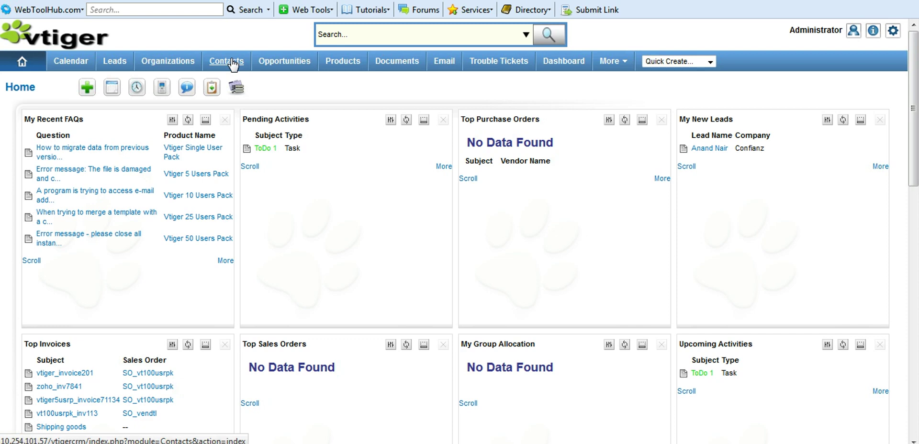
- Convert lead LEA82 into organization ghfghfg and a contact
left_click(233, 64)
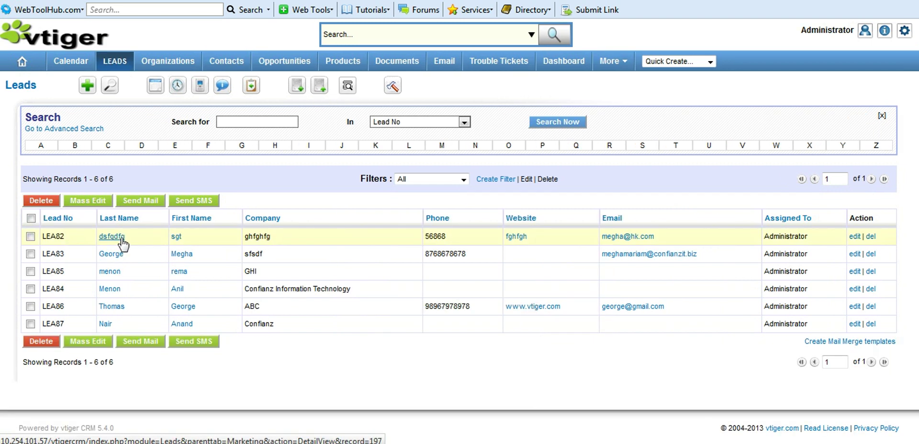
left_click(122, 240)
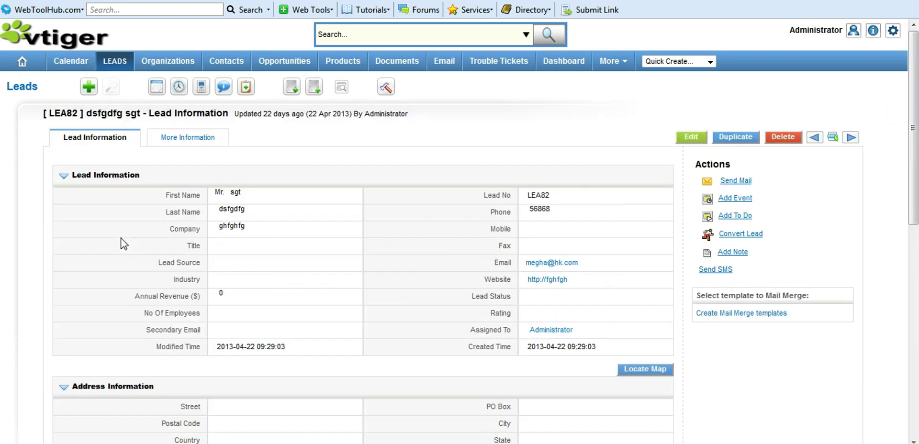
left_click(756, 236)
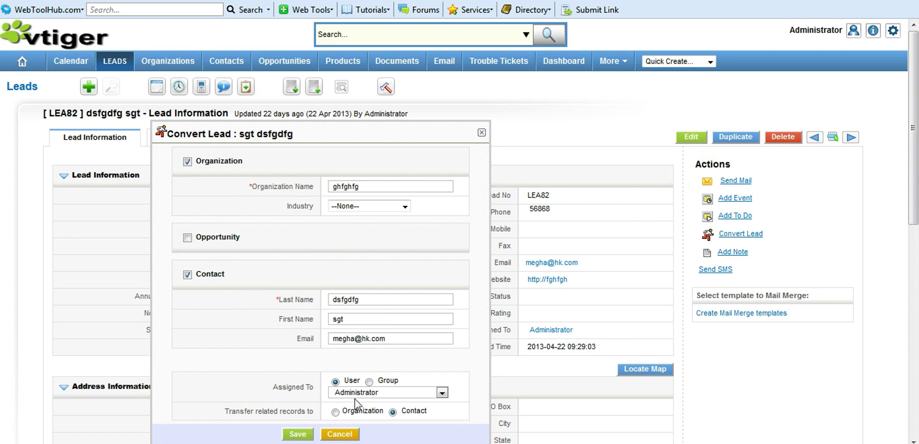
left_click(305, 436)
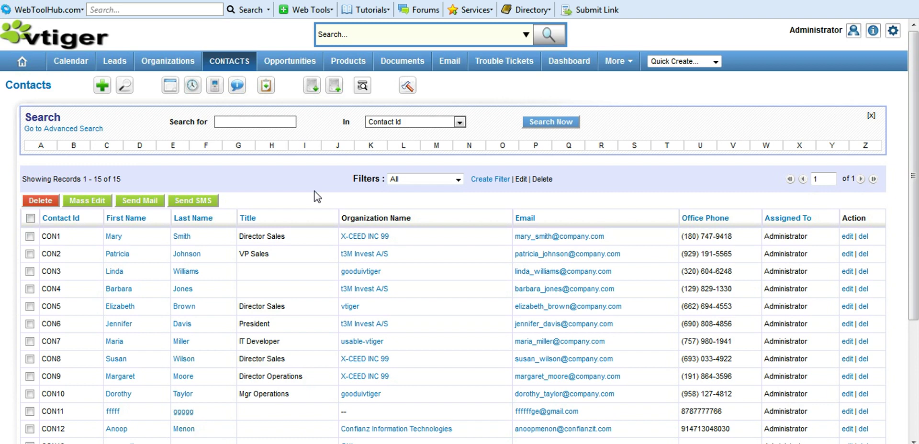
- Show contacts in the Contacts Address view and search First Name for Mary
left_click(454, 181)
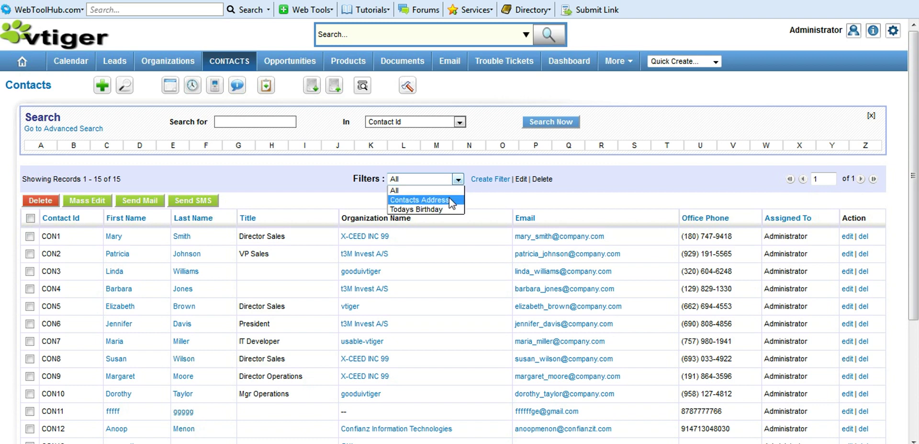
left_click(449, 199)
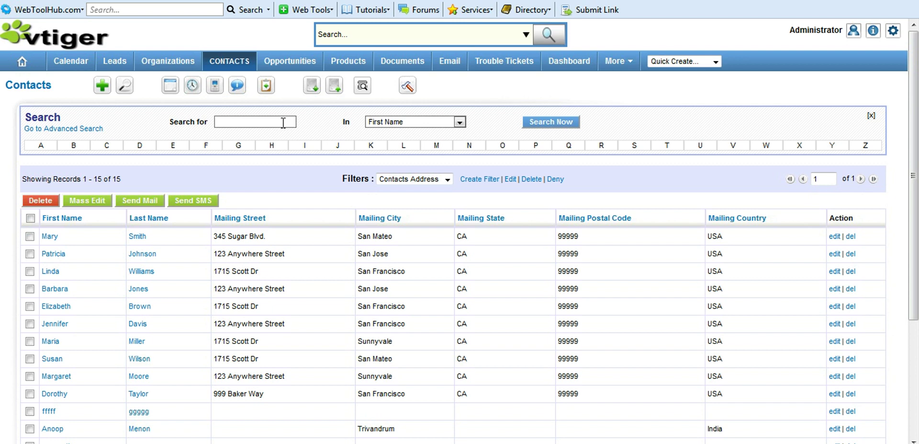
type("Mary")
left_click(460, 123)
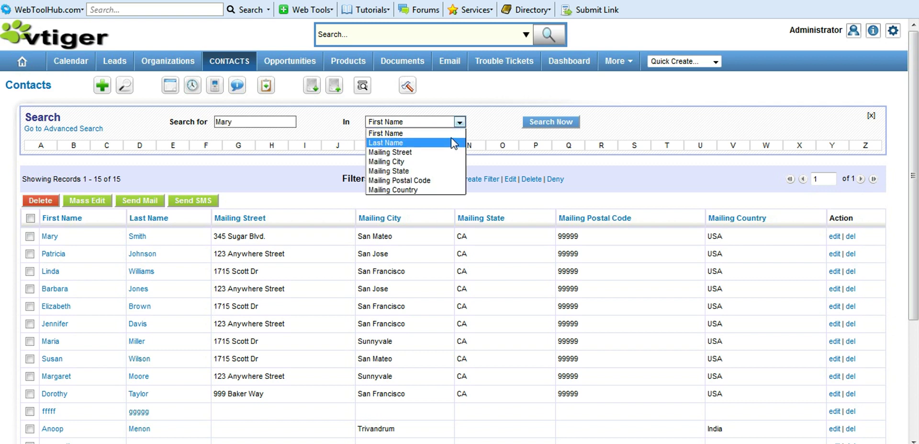
left_click(451, 136)
left_click(534, 123)
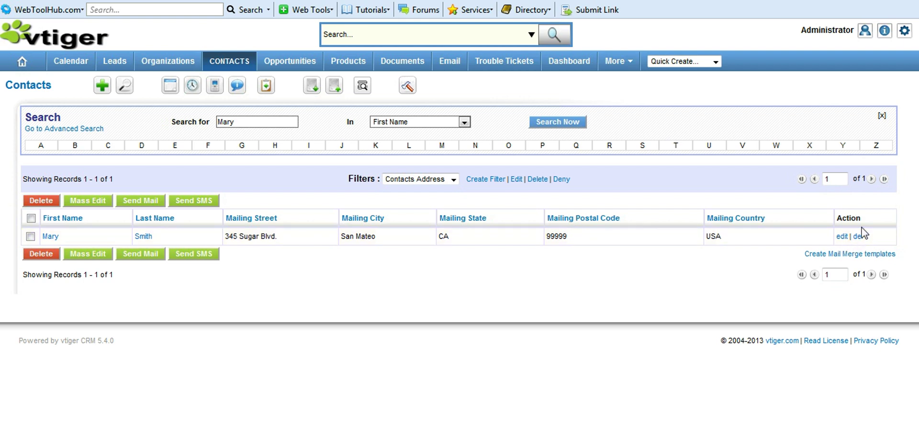
left_click(182, 63)
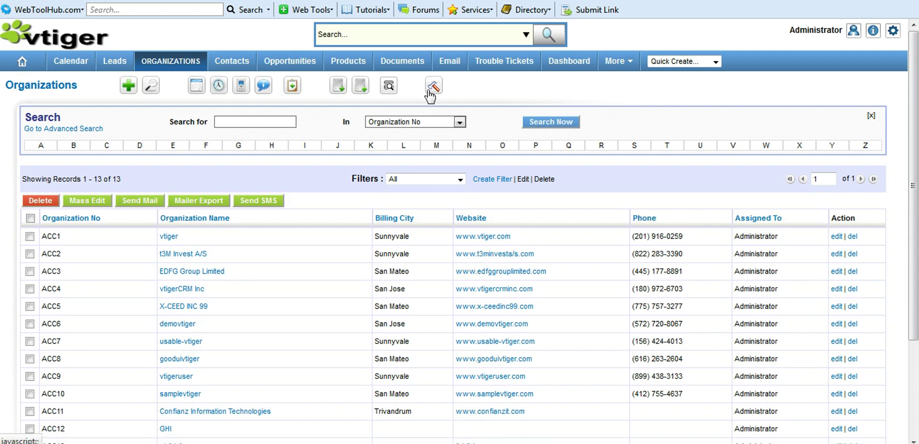
- Filter organizations to New This Week and open organization ACC1 vtiger for editing
left_click(715, 62)
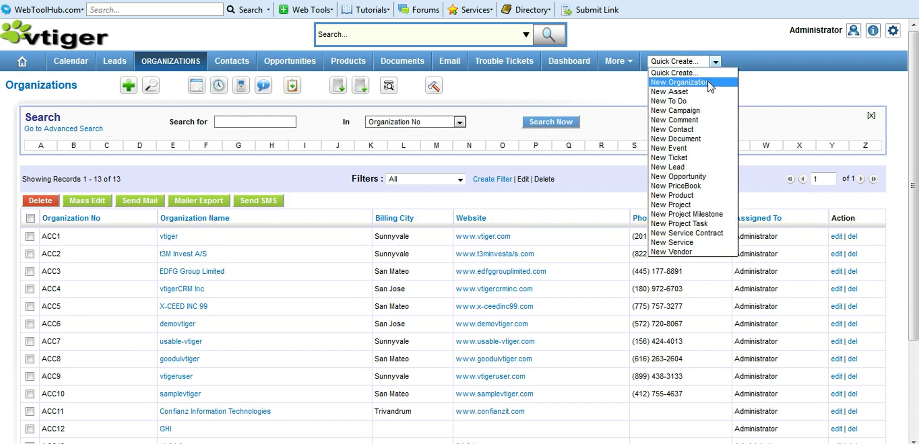
left_click(776, 97)
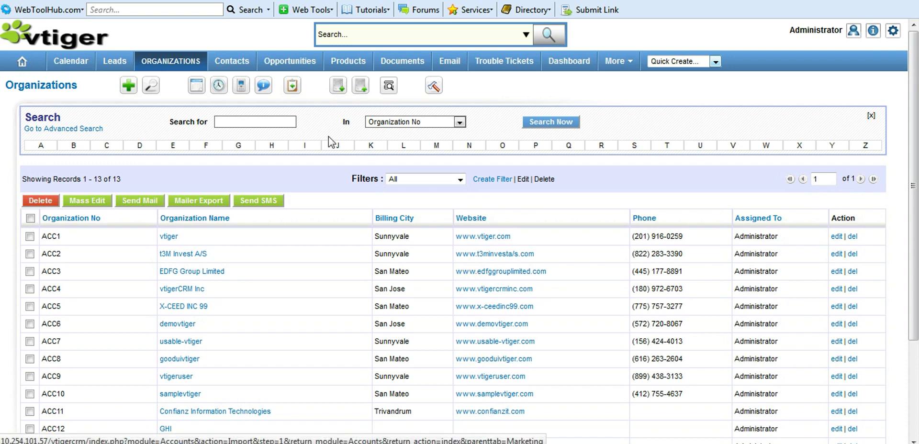
left_click(459, 180)
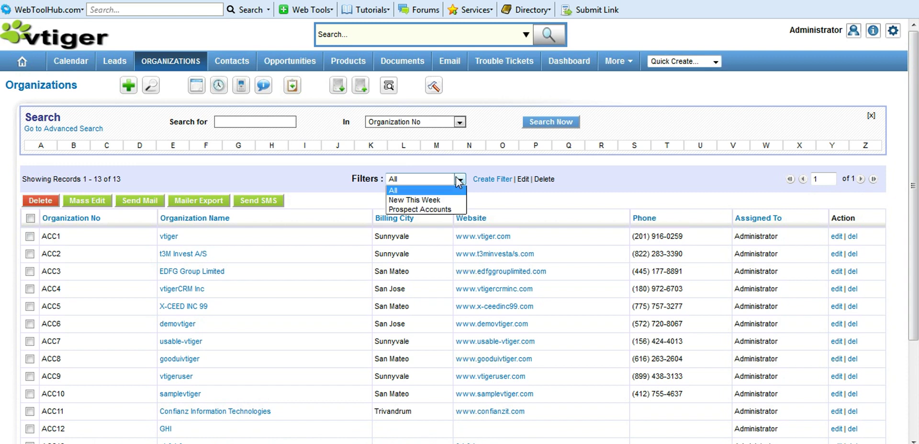
left_click(450, 201)
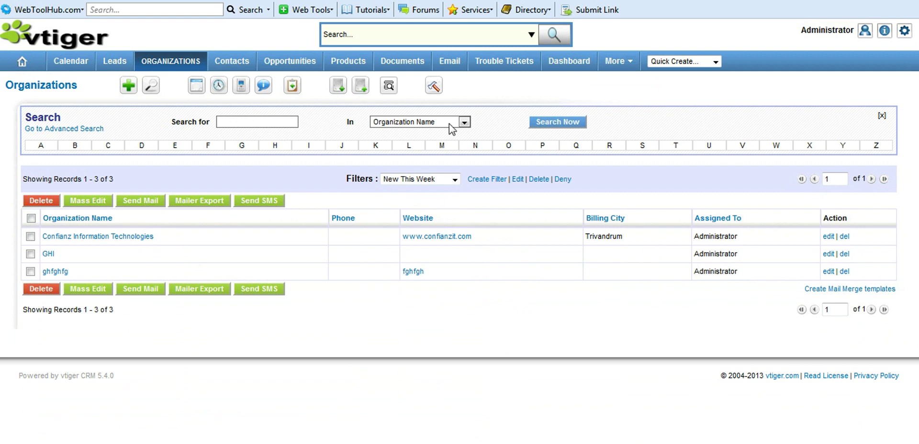
left_click(363, 89)
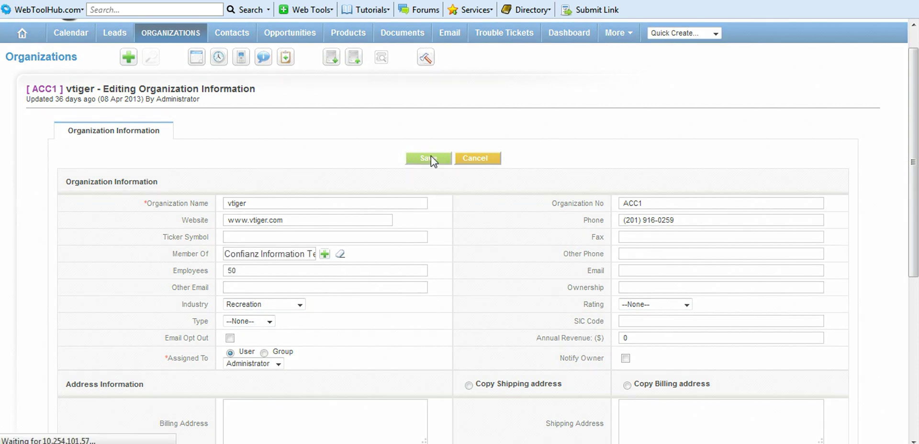
- Save vtiger as a member of Confianz Information Technologies and view its hierarchy
left_click(430, 159)
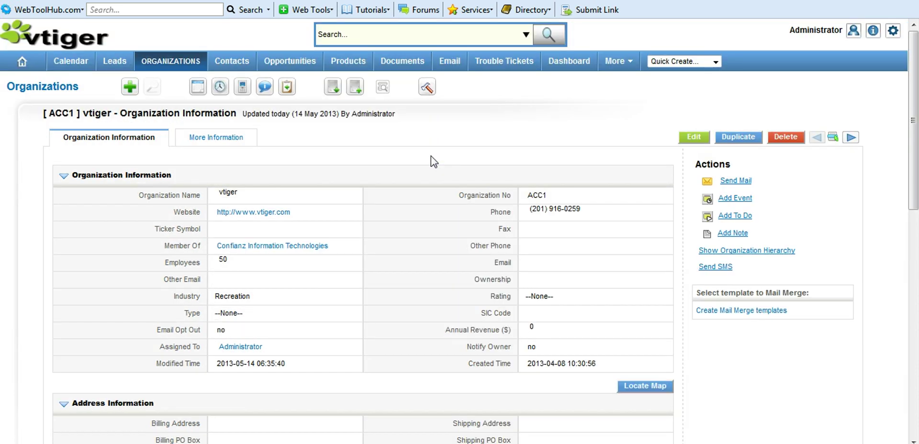
left_click(765, 253)
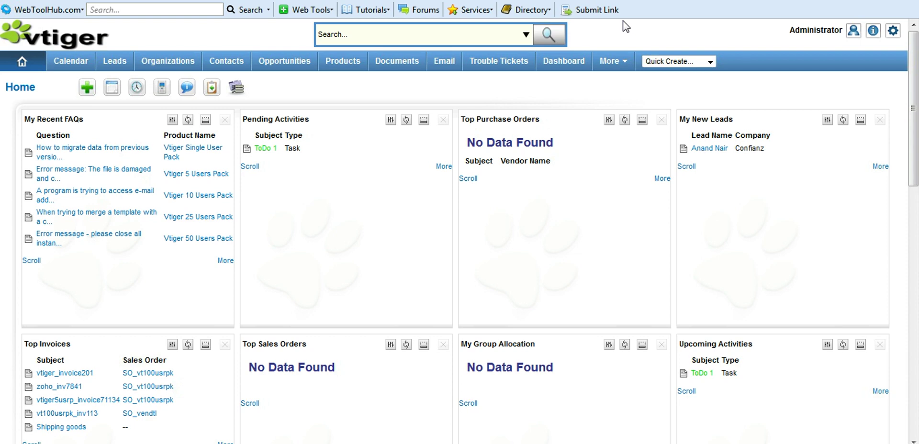
- Go to the Quotes list under More to reach quote QUO1 Prod_Quote, dismissing the quick-create menu unused
mouse_move(623, 61)
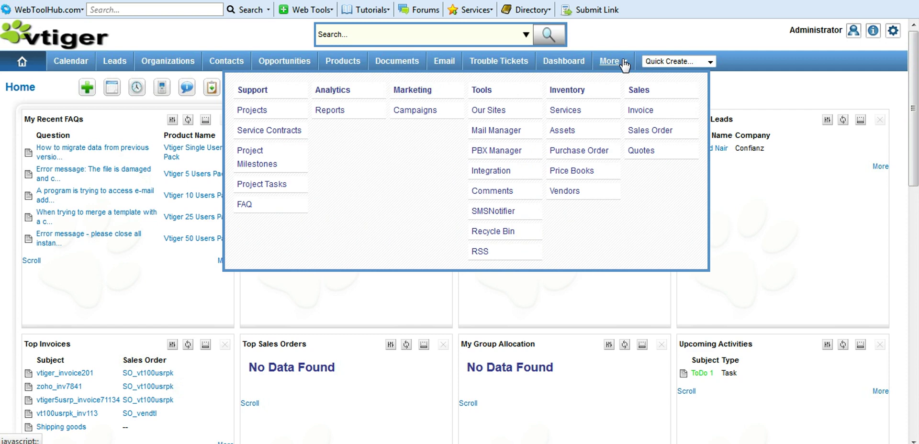
left_click(641, 153)
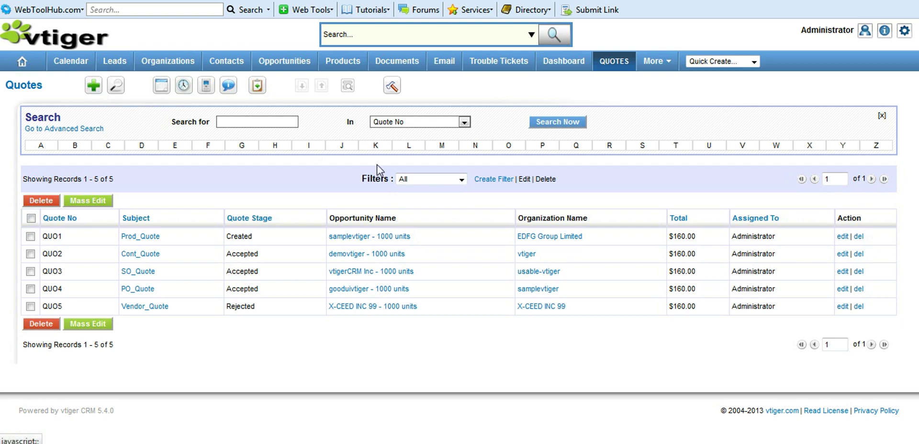
left_click(755, 65)
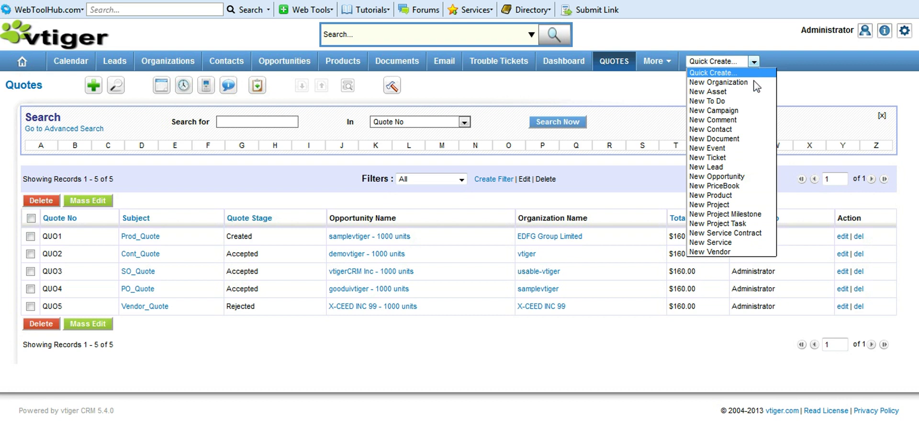
left_click(444, 186)
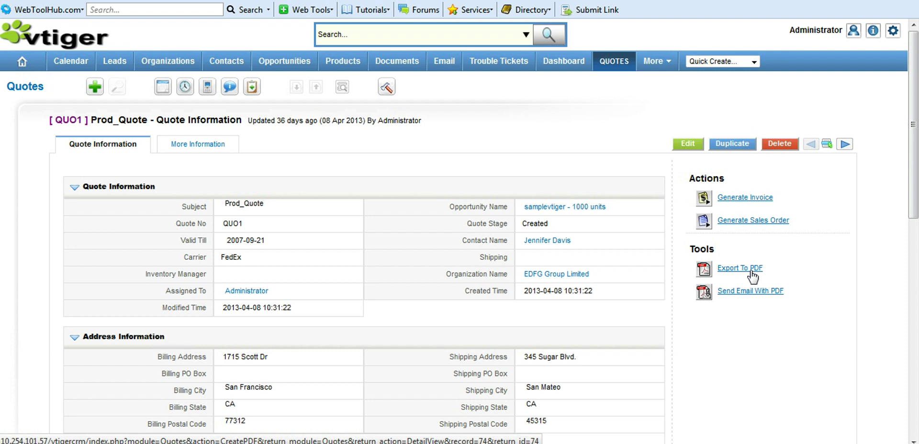
- Export quote QUO1 to Quotes_QUO1.pdf with Open with Adobe Reader selected and view the downloads list
left_click(752, 272)
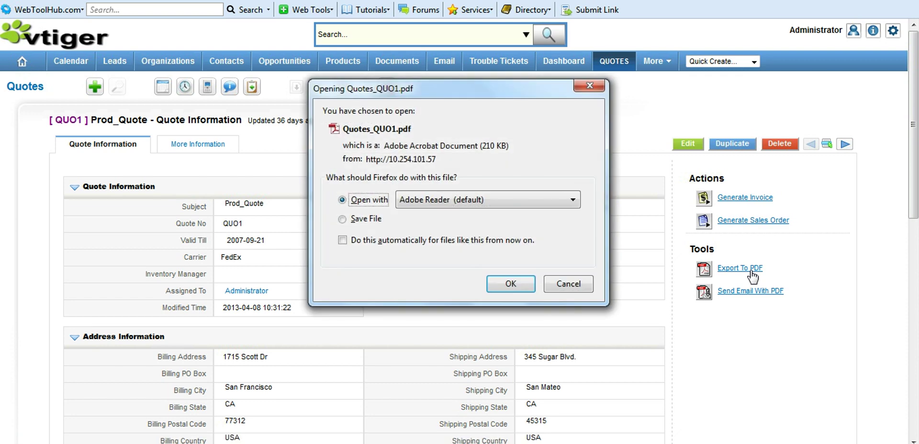
left_click(510, 284)
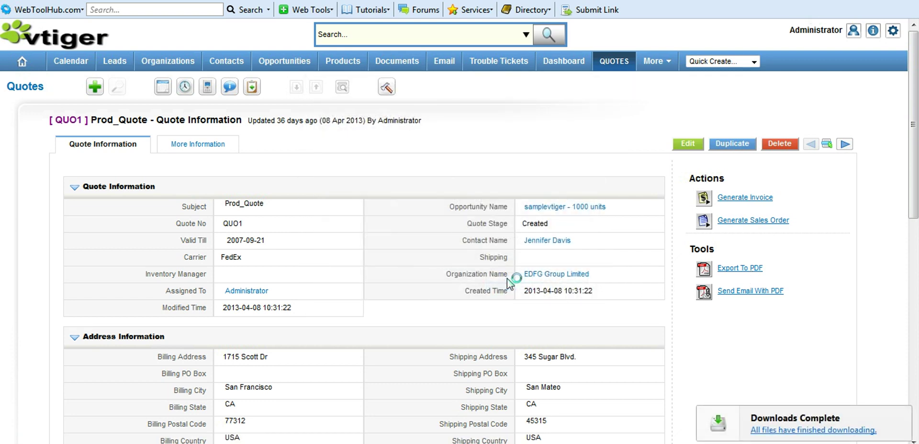
left_click(853, 433)
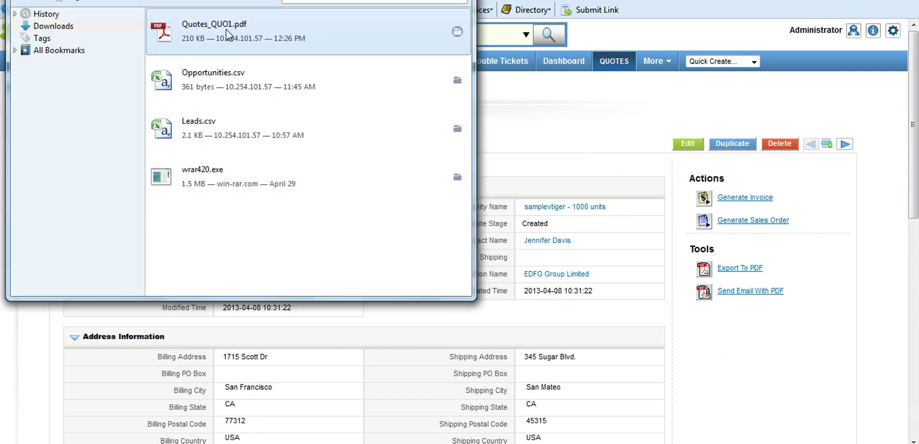
double_click(226, 30)
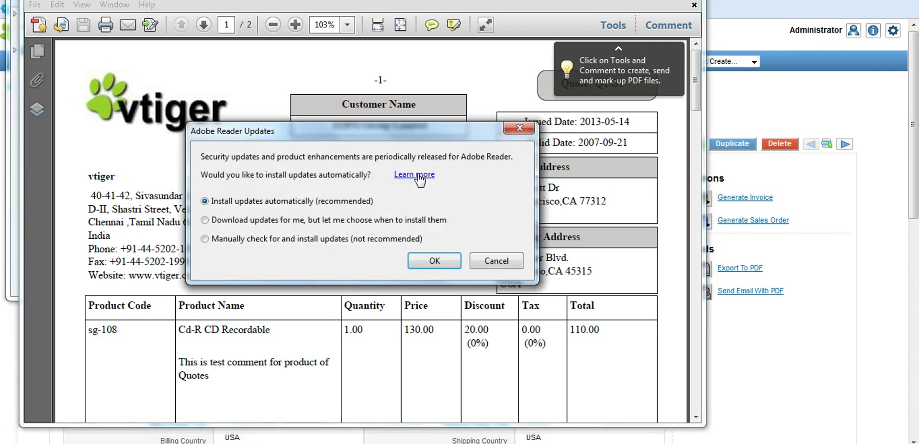
left_click(453, 258)
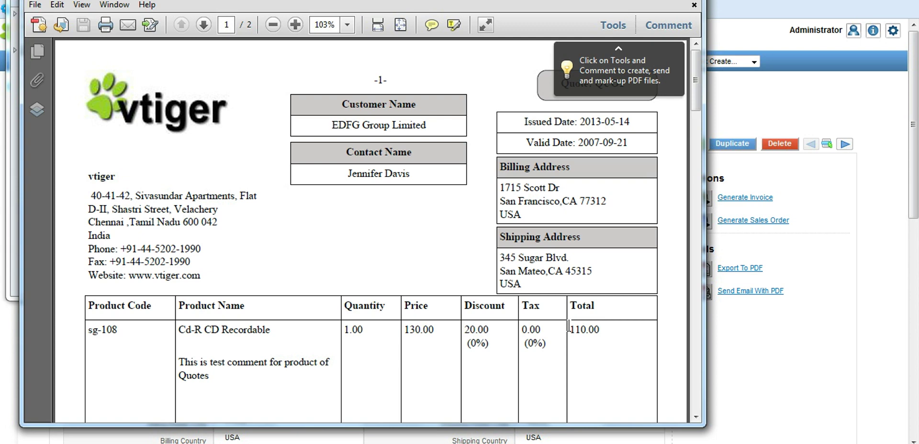
left_click(749, 207)
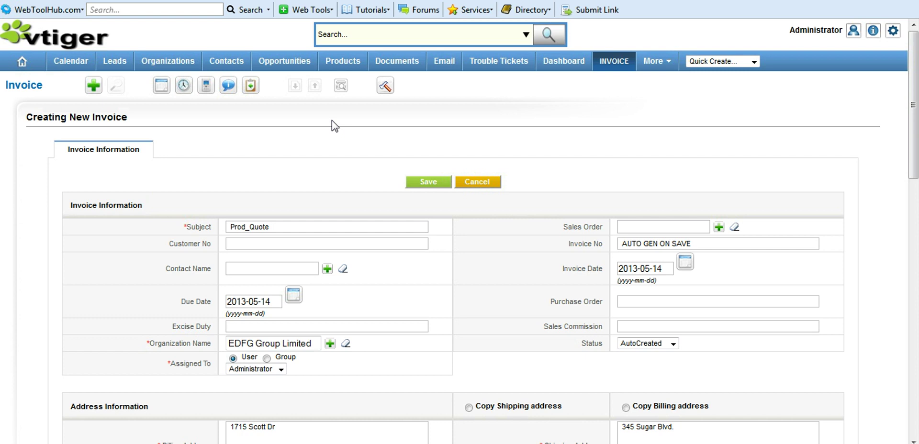
- Save the new invoice generated from Prod_Quote for EDFG Group Limited
left_click(429, 181)
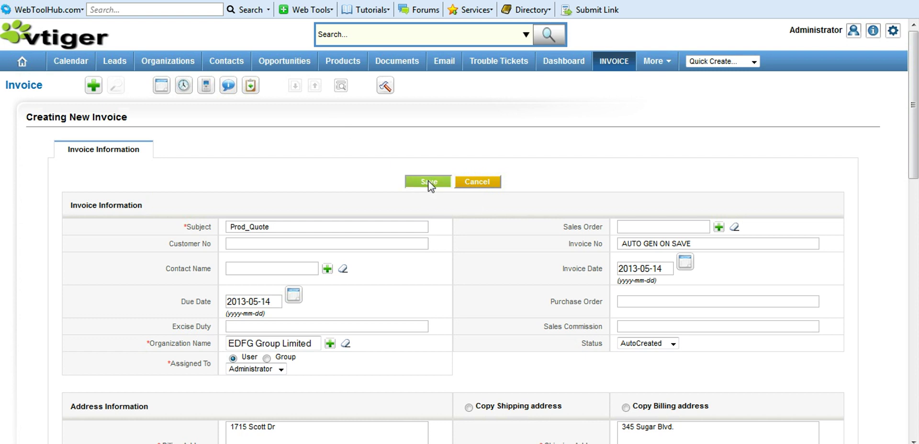
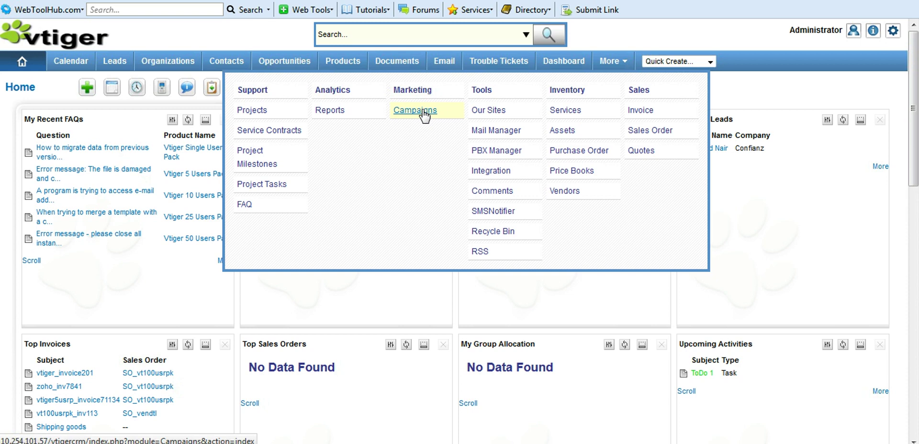
- Open the Campaigns list and start a quick-create New Campaign
left_click(423, 111)
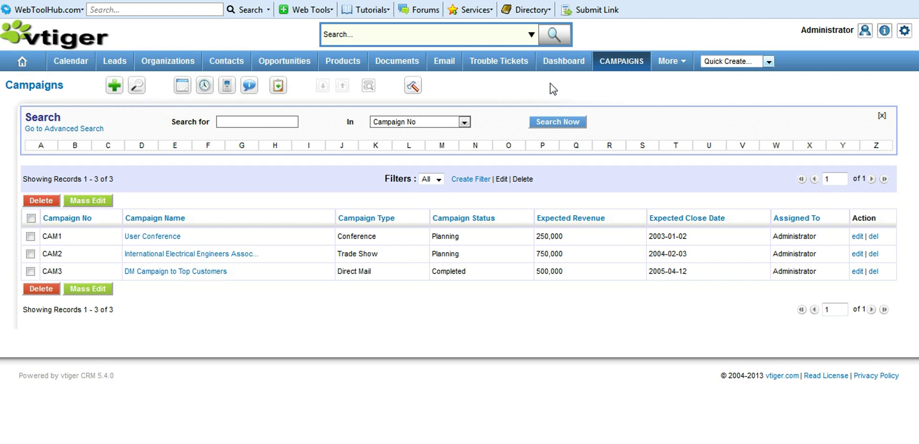
left_click(769, 63)
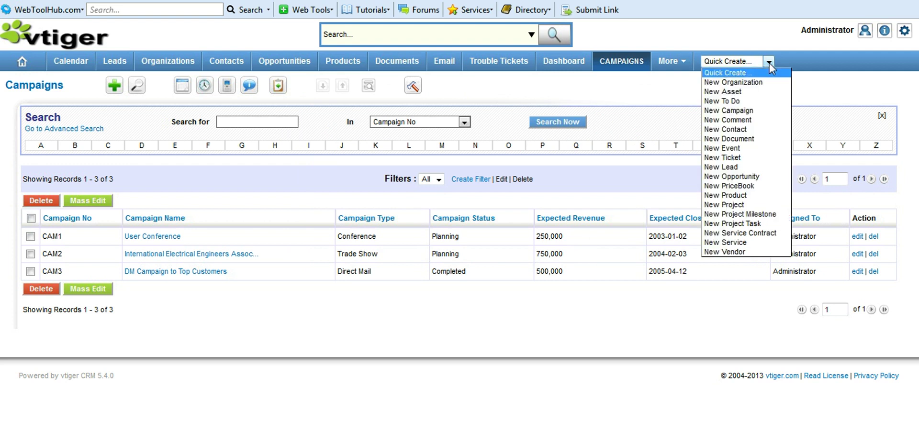
left_click(766, 111)
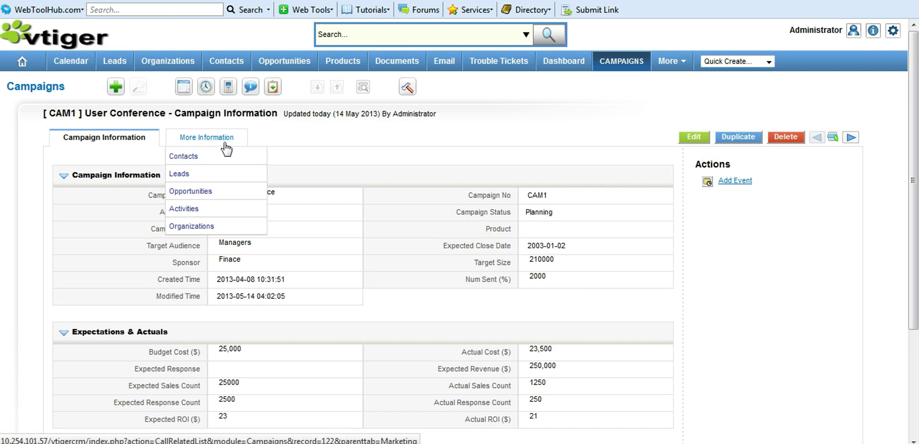
- Load the All contacts list into the User Conference campaign's Contacts, showing 15 contacts
left_click(191, 139)
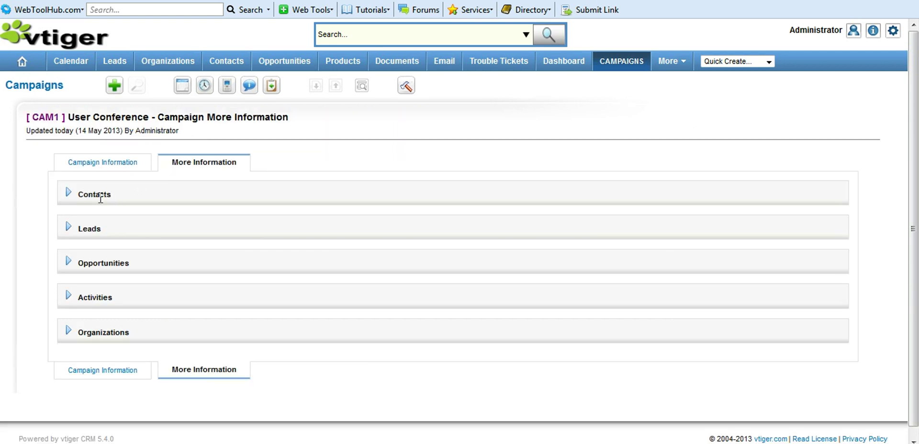
left_click(70, 196)
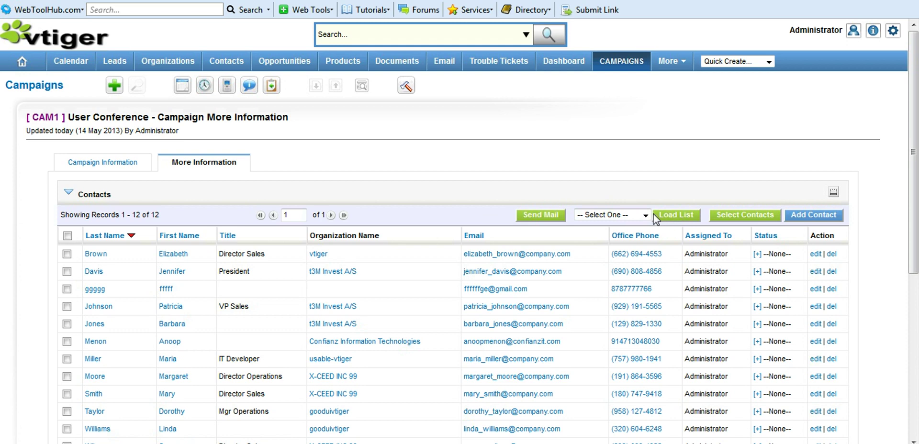
left_click(646, 215)
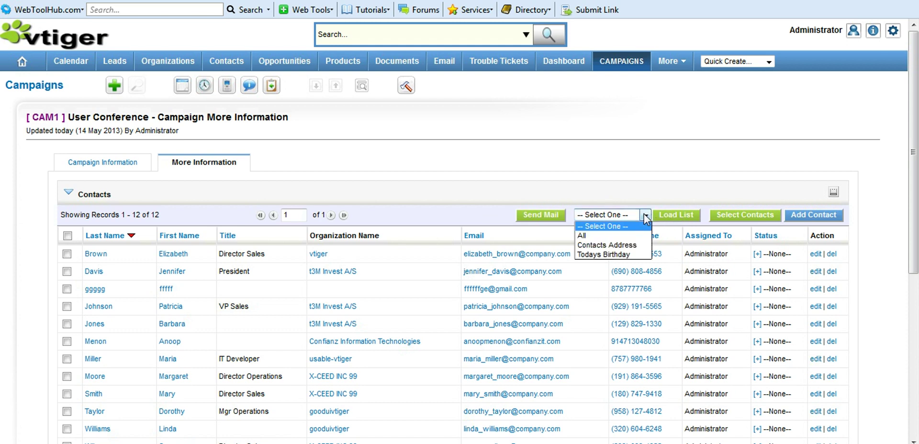
left_click(633, 239)
left_click(673, 214)
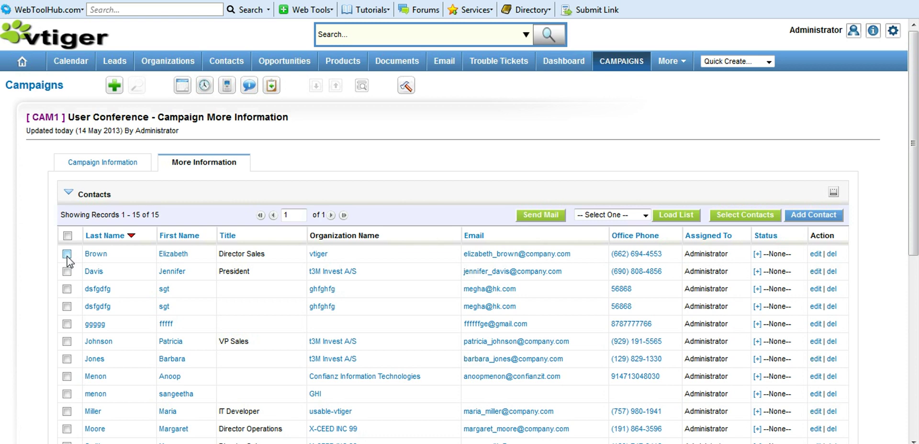
- Open the add-existing-contacts picker and close it unused
left_click(734, 217)
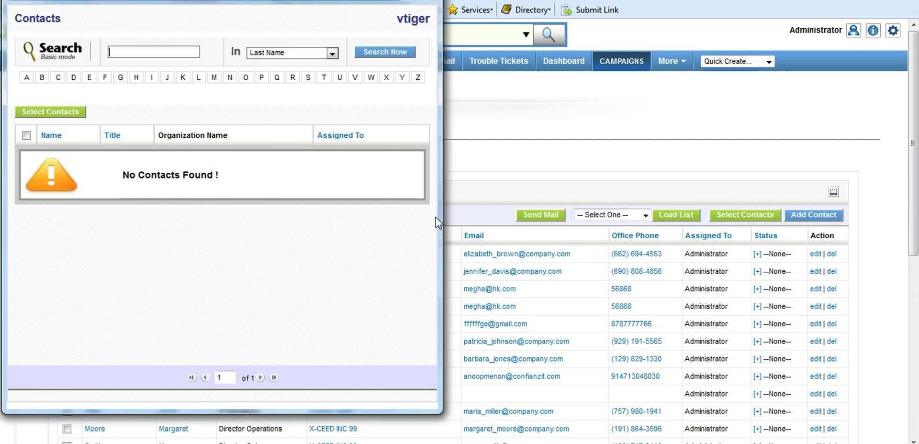
left_click(809, 218)
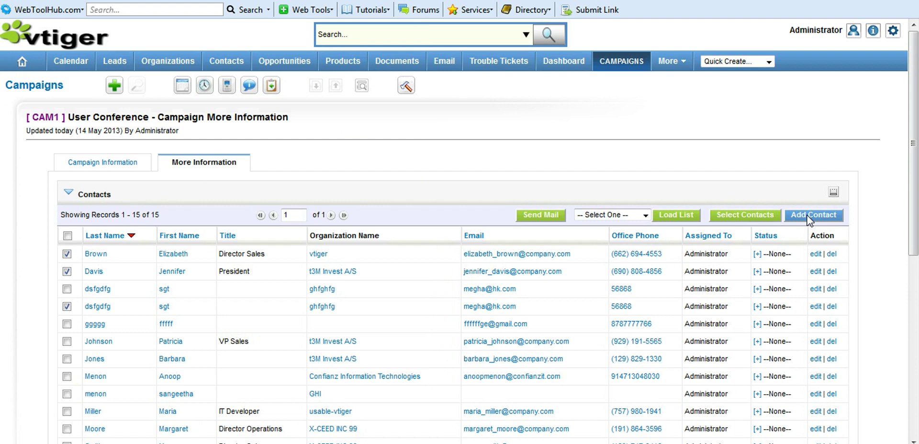
left_click(809, 217)
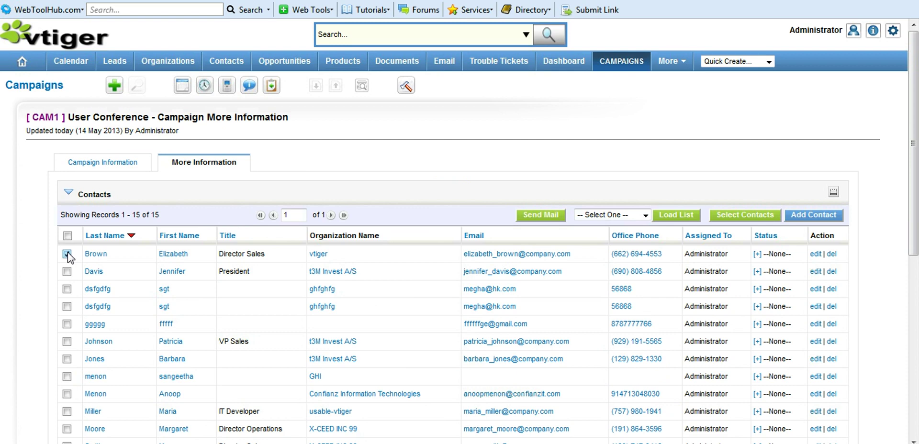
- Email the ticked contact with subject 'Hi', a greeting and 'How are you?', then dismiss the mail-server alert
left_click(532, 215)
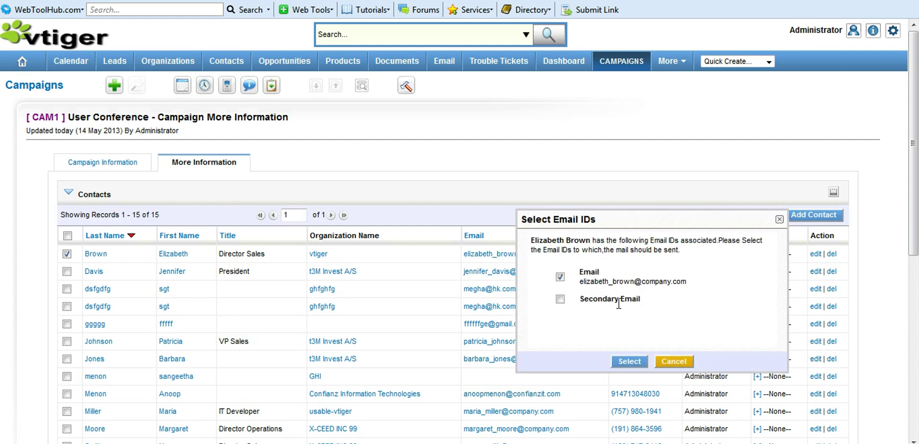
left_click(630, 362)
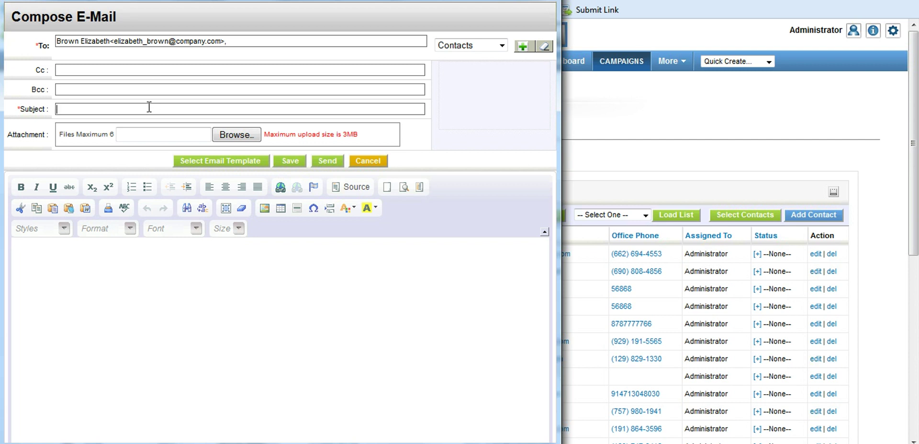
type("Hi")
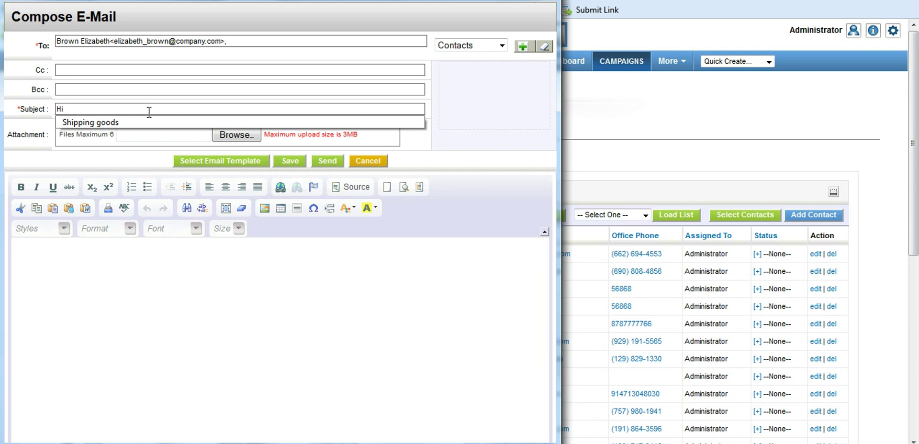
left_click(114, 305)
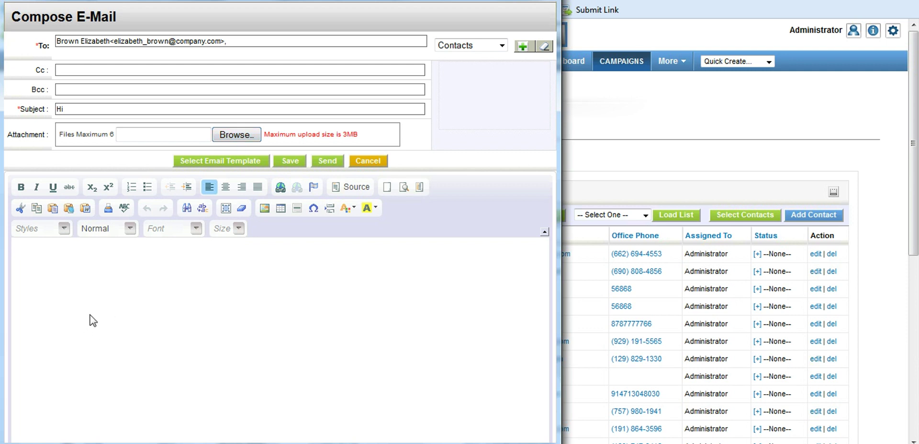
type("Hi Elizabeth,")
key("Return")
key("Return")
type("How are")
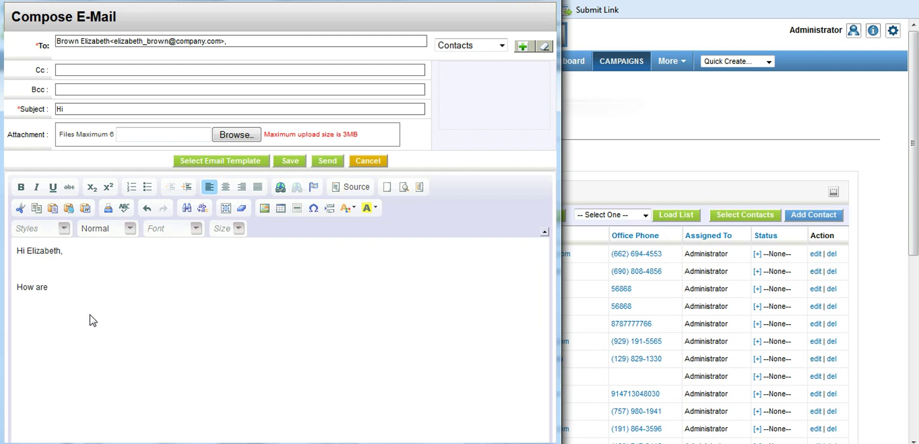
type(" you?")
left_click(328, 161)
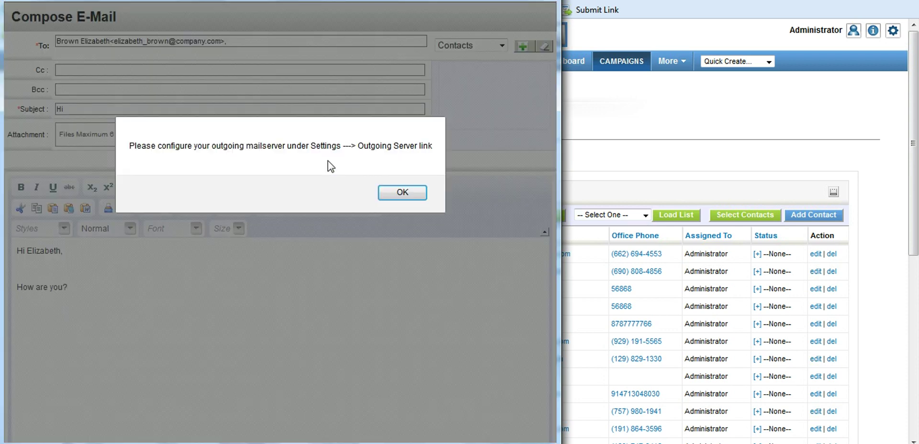
left_click(402, 192)
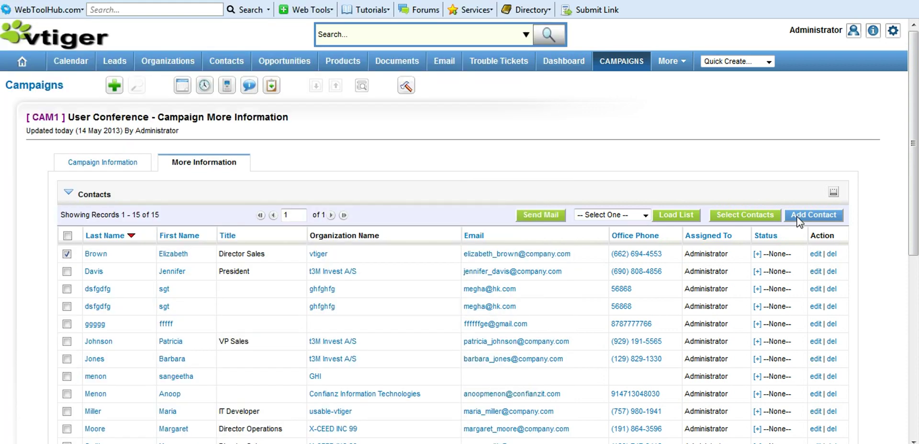
- Open the newest contact, CON16, and review its More Information related records
left_click(803, 217)
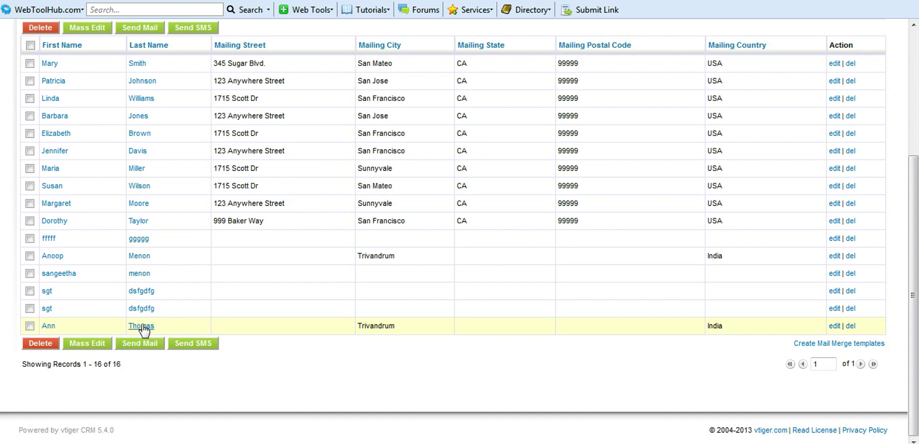
left_click(142, 326)
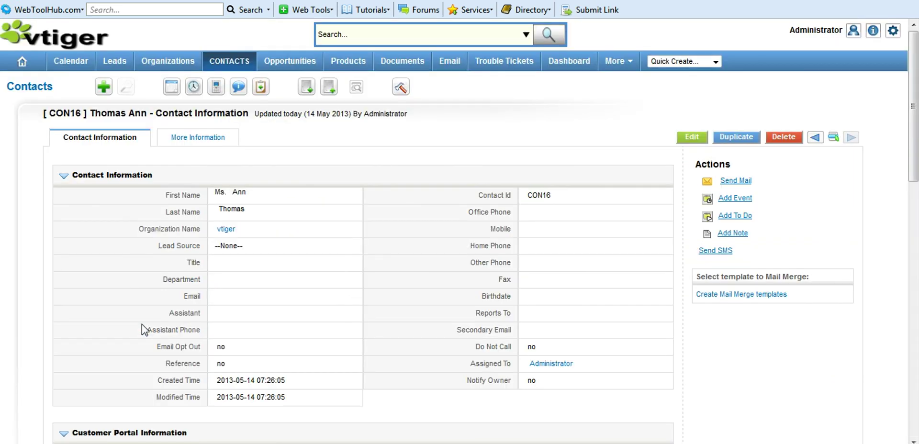
left_click(193, 138)
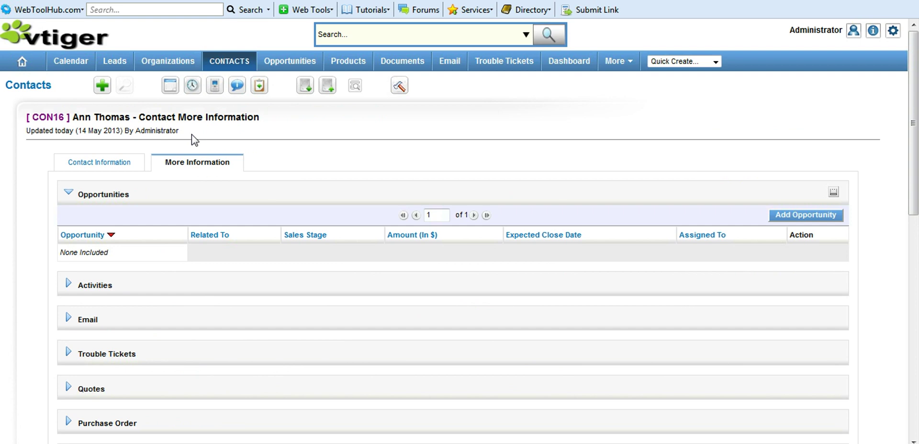
scroll(192, 136, "down", 5)
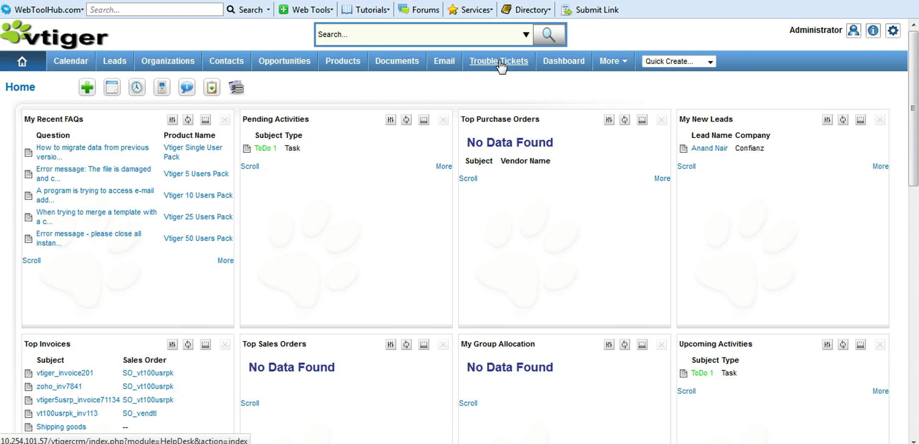
- Convert trouble ticket TT1 'Upload Attachment problem' into FAQ14
left_click(501, 61)
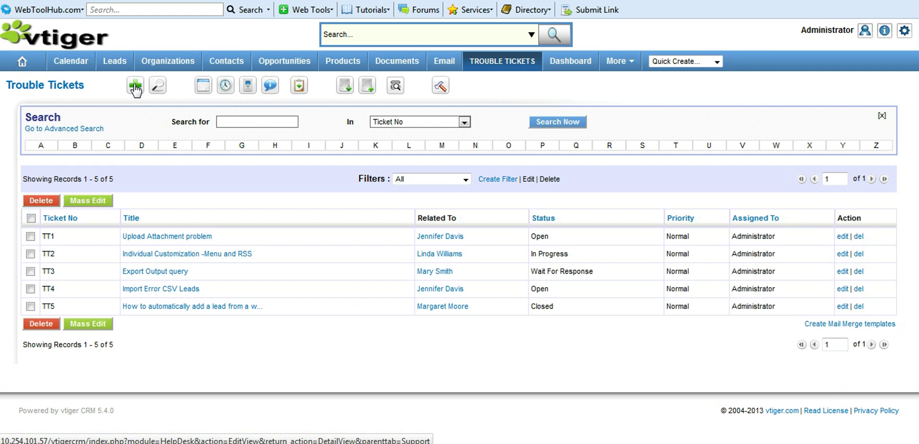
left_click(135, 87)
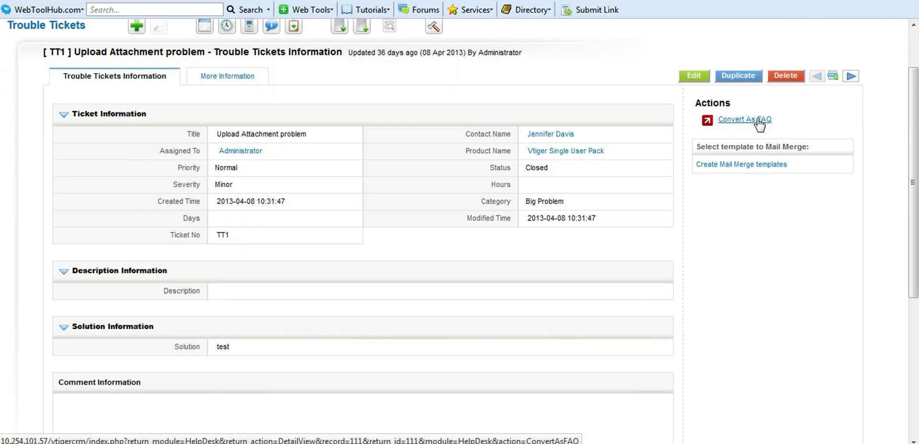
left_click(730, 122)
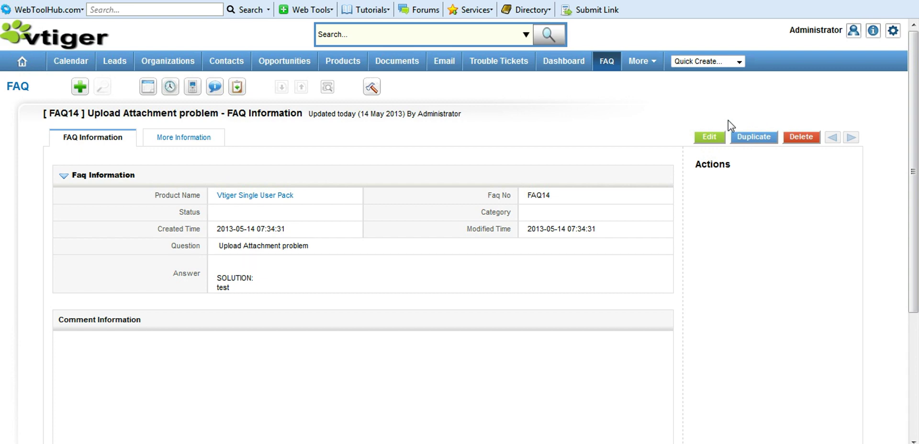
- Open the Upload Attachment problem FAQ (FAQ14) from the FAQ list
left_click(607, 61)
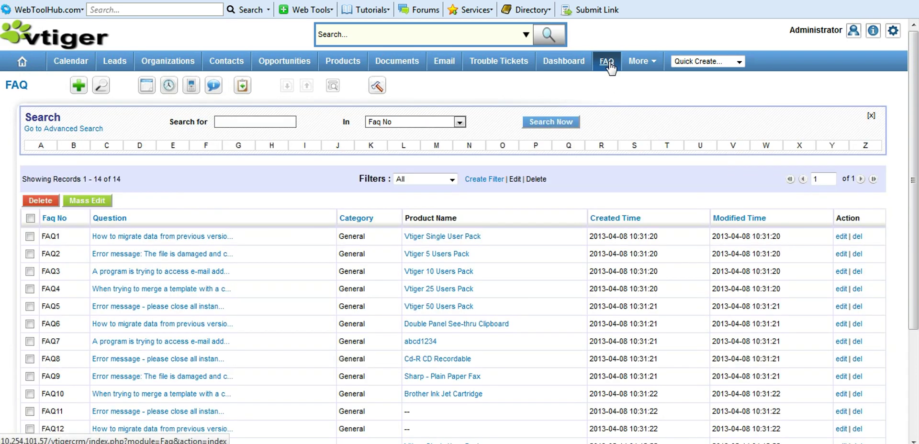
left_click_drag(915, 155, 915, 263)
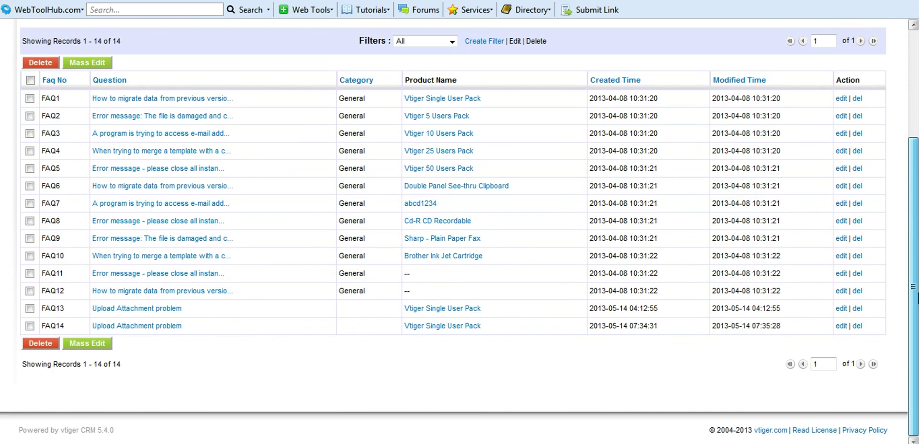
left_click(169, 327)
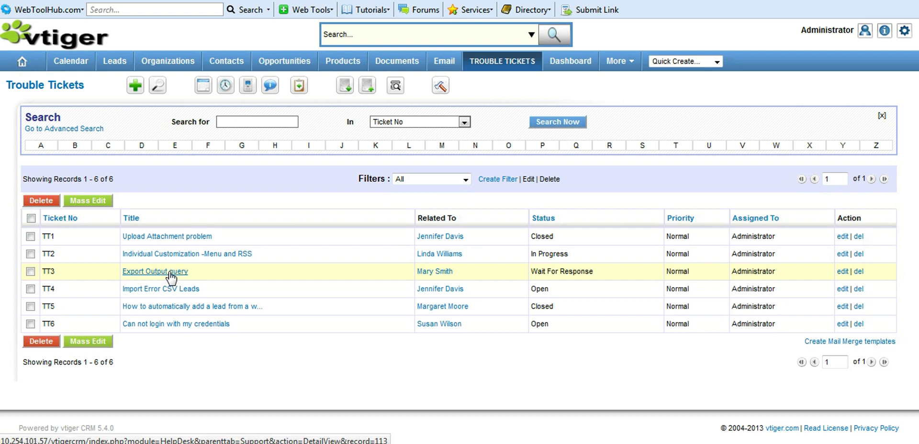
- Open ticket TT2's More Information and expand its Documents list
left_click(162, 254)
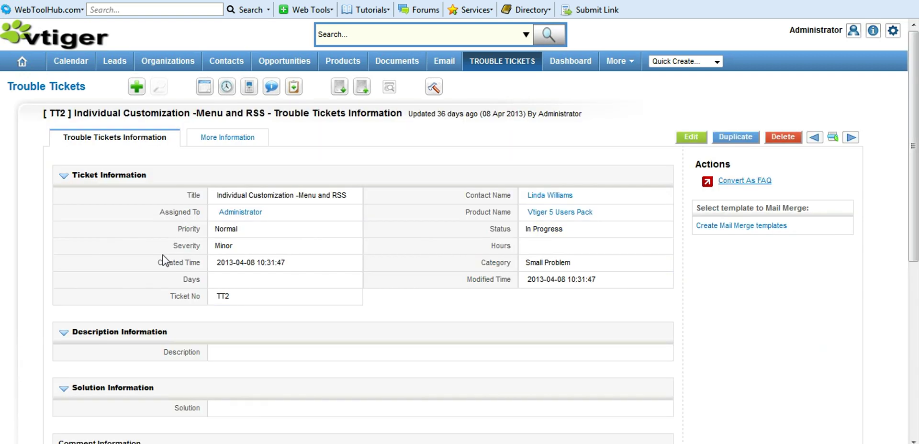
mouse_move(232, 139)
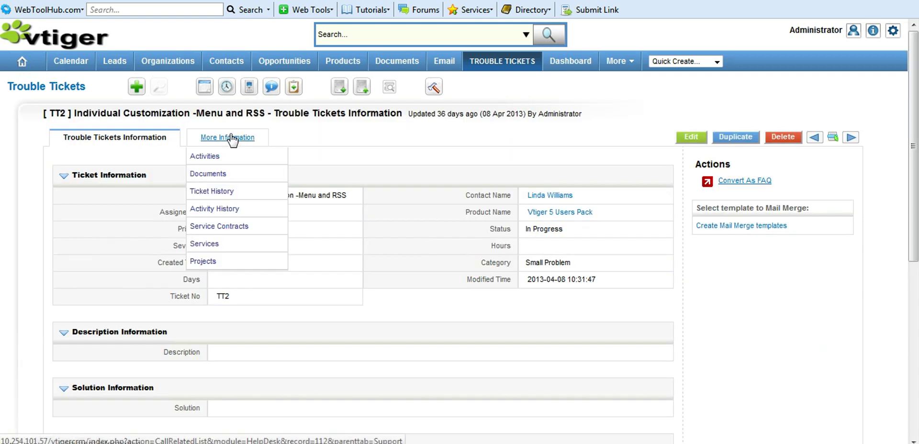
left_click(233, 138)
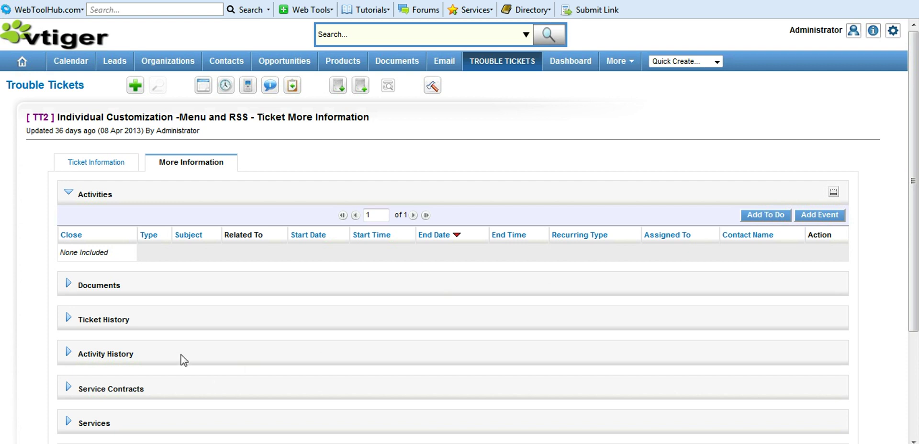
left_click(69, 286)
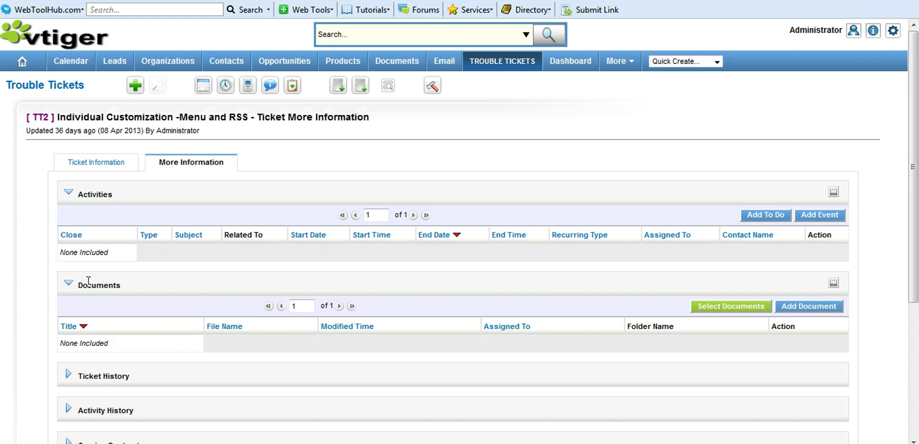
- Expand TT2's Ticket History, Activity History, Service Contracts, Services and Projects lists
scroll(89, 282, "down", 3)
left_click(70, 261)
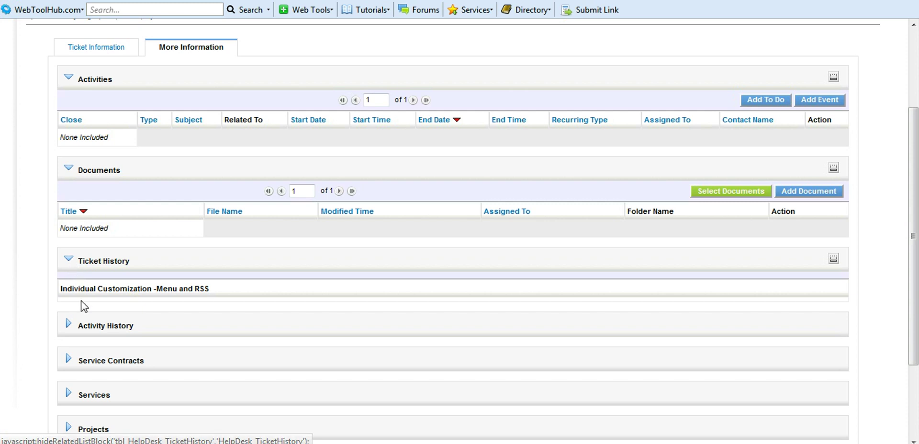
left_click(75, 330)
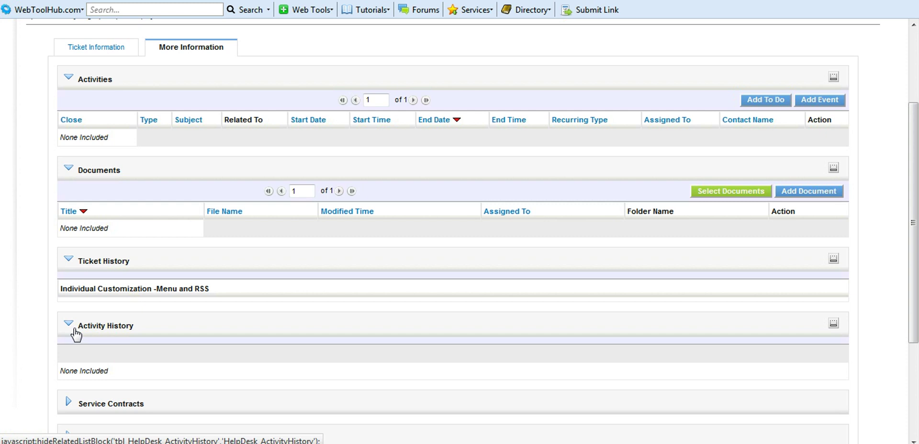
left_click(75, 406)
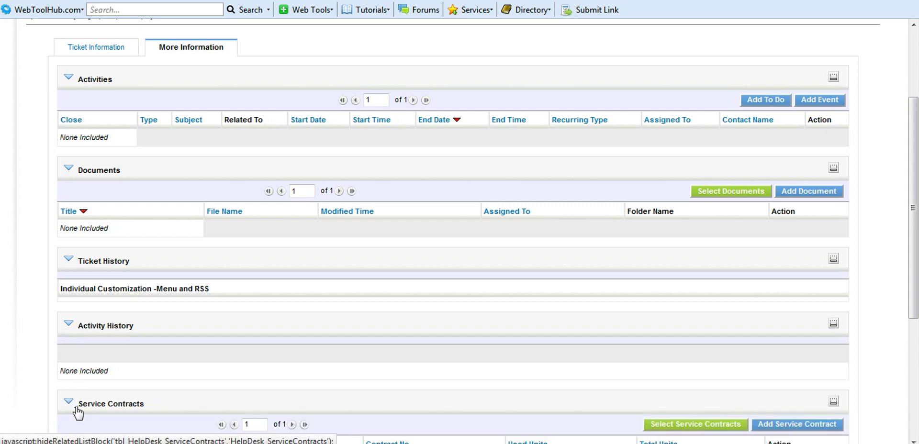
scroll(76, 411, "down", 3)
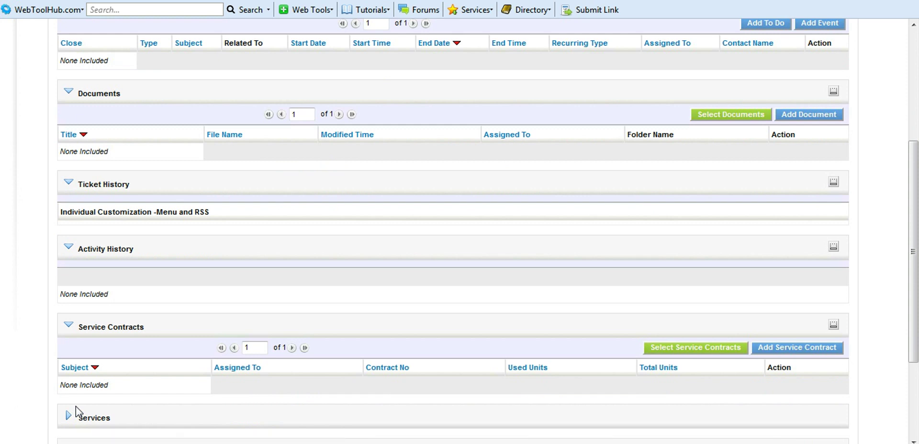
scroll(76, 412, "down", 2)
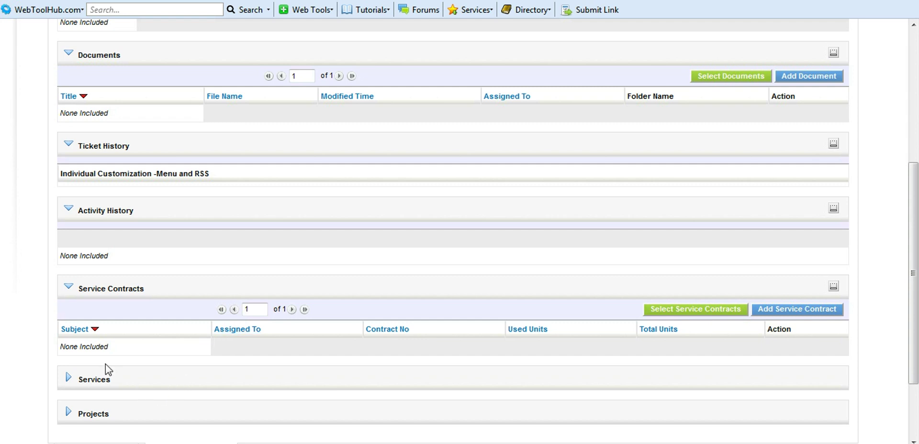
left_click(69, 379)
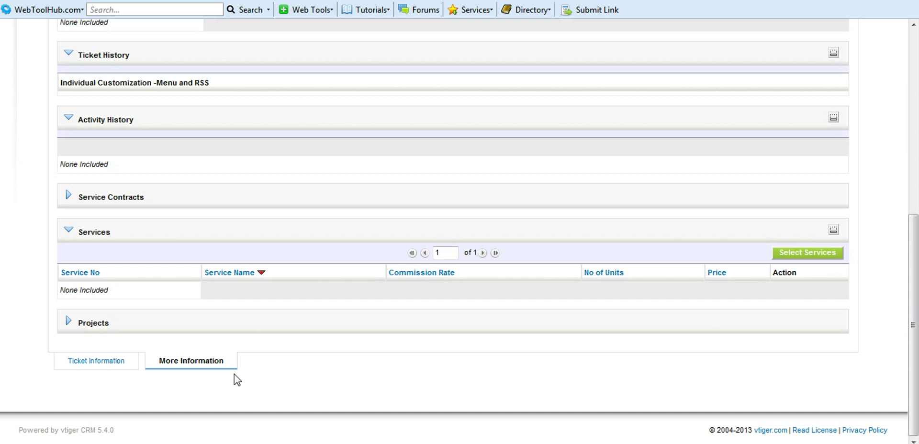
left_click(75, 322)
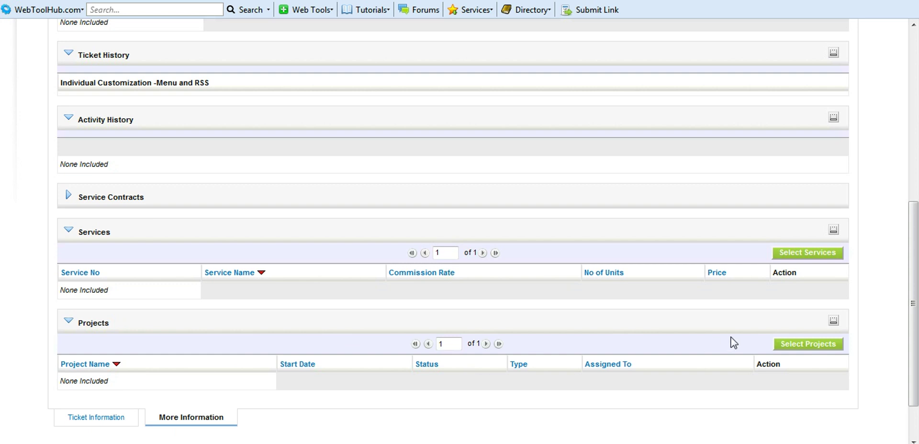
- Link the project 'check' to the ticket via Select Projects
left_click(798, 349)
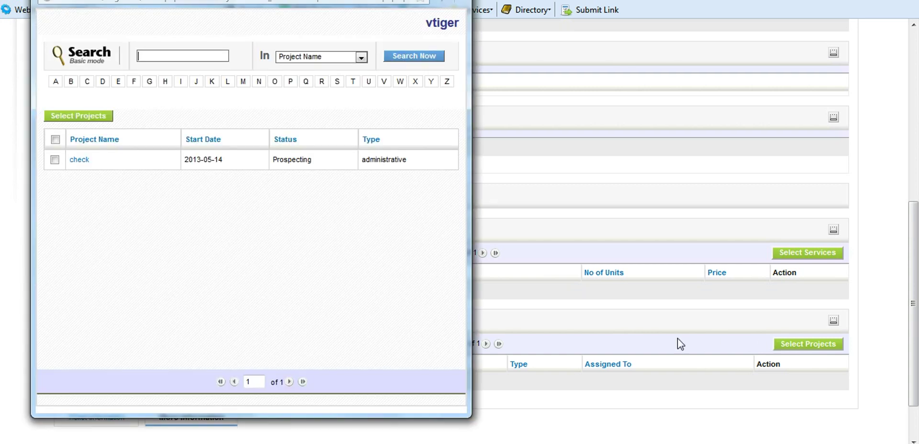
left_click(54, 160)
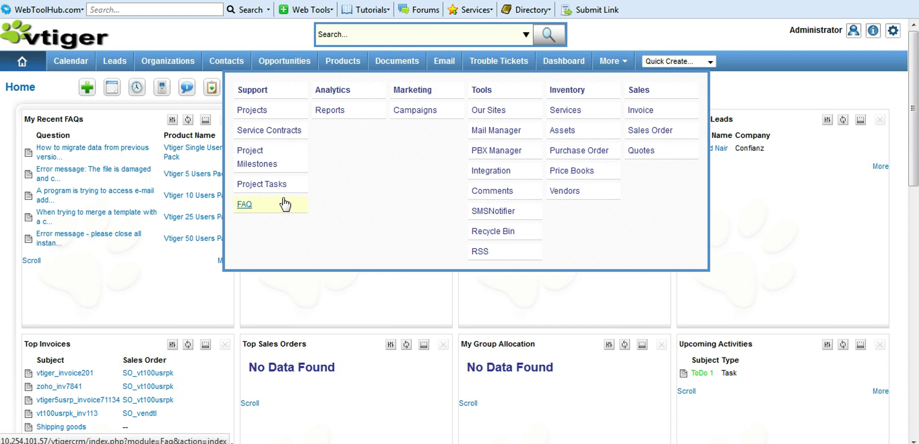
- Open the FAQ list and start a new FAQ
left_click(283, 199)
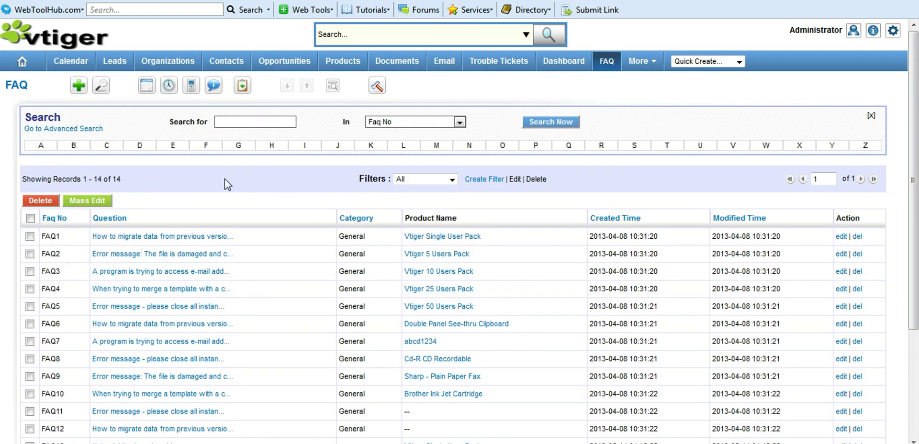
left_click(79, 87)
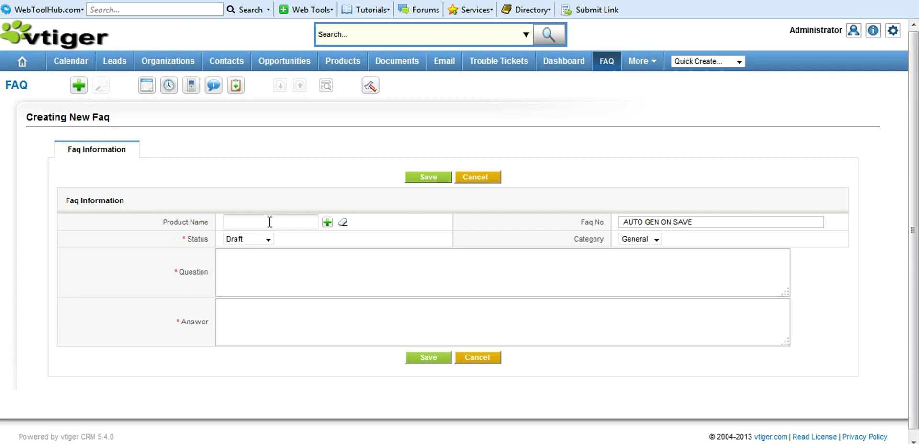
- Give the new FAQ product Vtiger 10 Users Pack, status Reviewed and category General
left_click(328, 223)
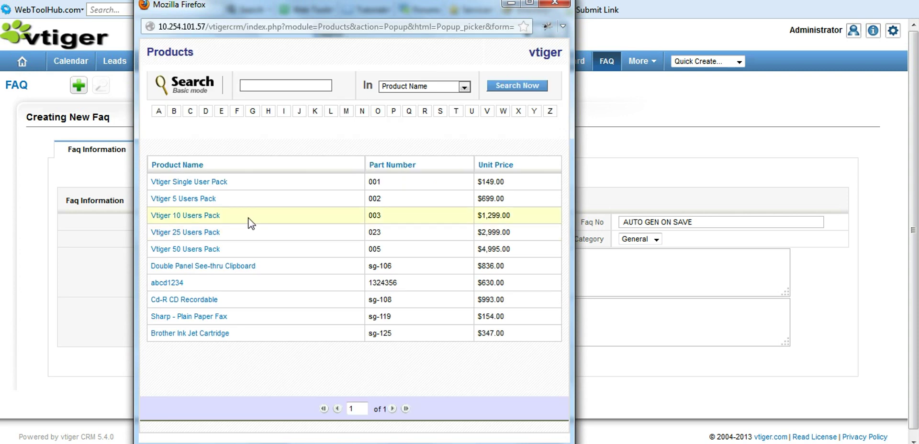
left_click(210, 216)
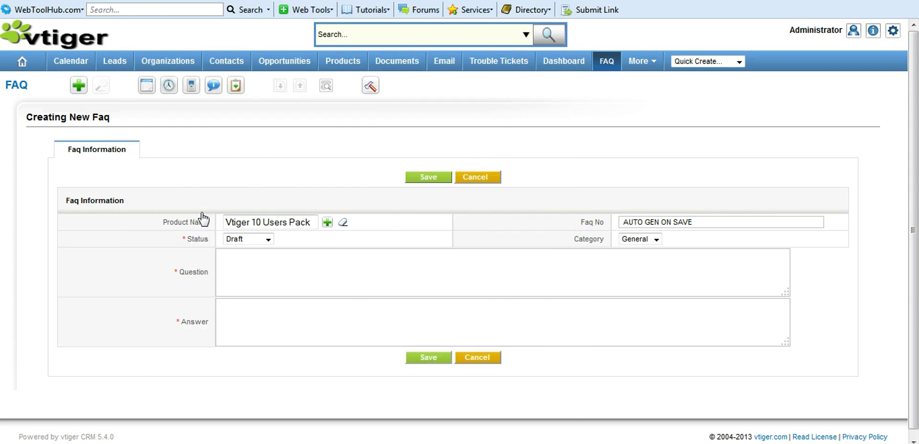
left_click(271, 240)
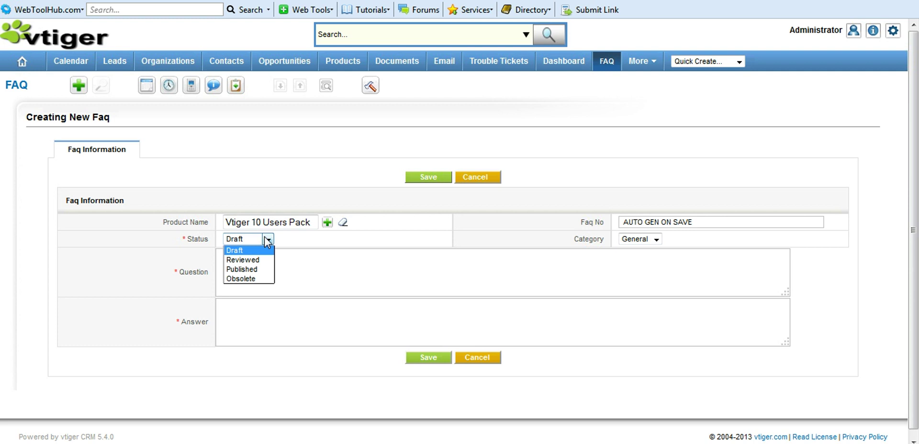
left_click(255, 263)
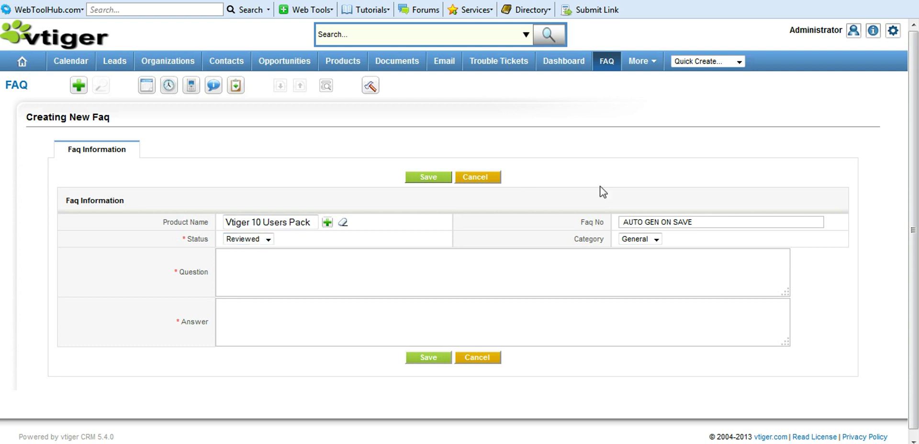
left_click(657, 239)
left_click(658, 242)
mouse_move(657, 64)
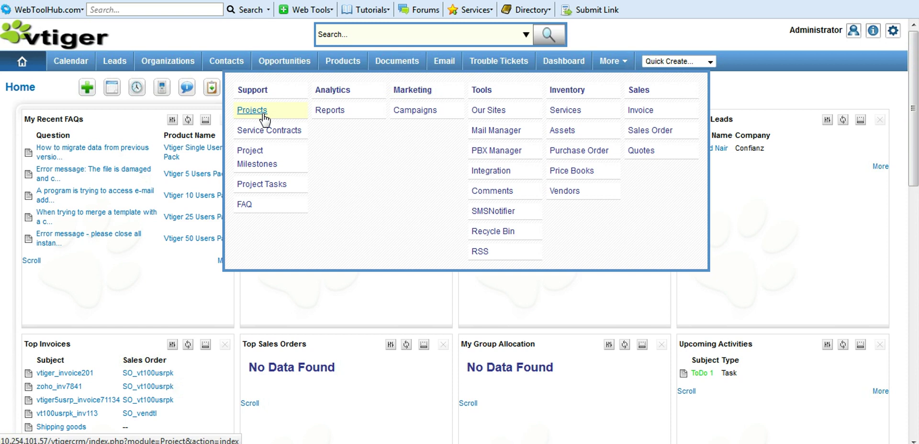
- Create and save project 'test project': 2013-05-15 to 2013-05-28, Initiated, related to vtiger, 20% progress
left_click(253, 111)
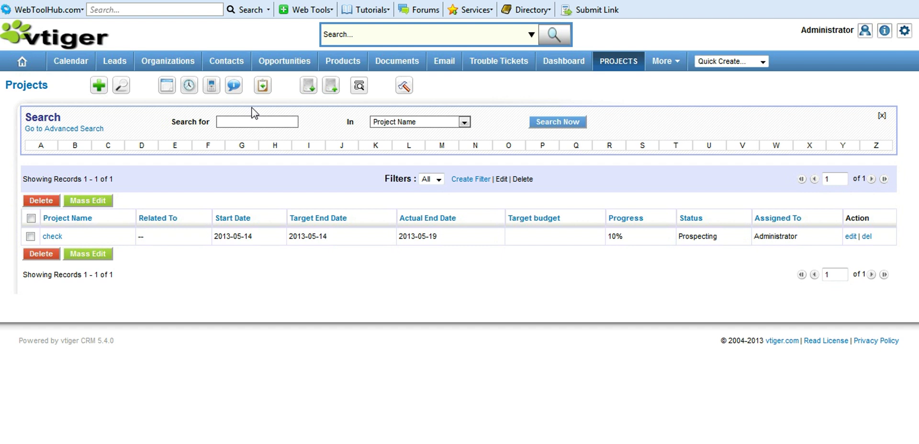
left_click(100, 86)
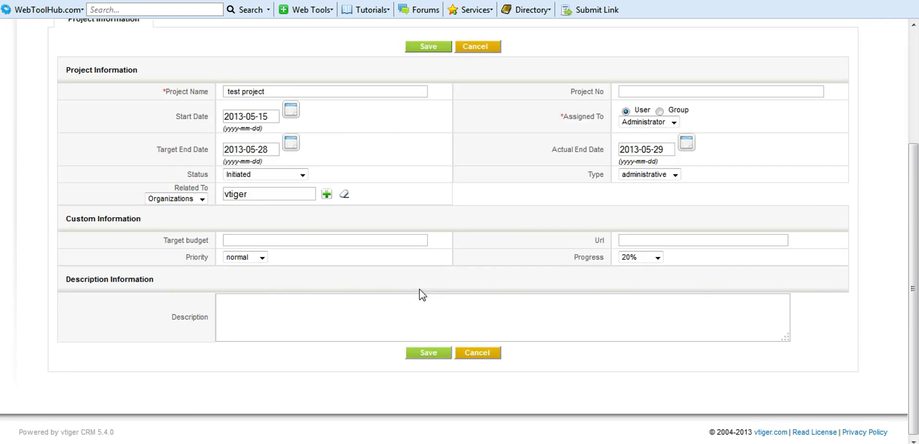
left_click(436, 357)
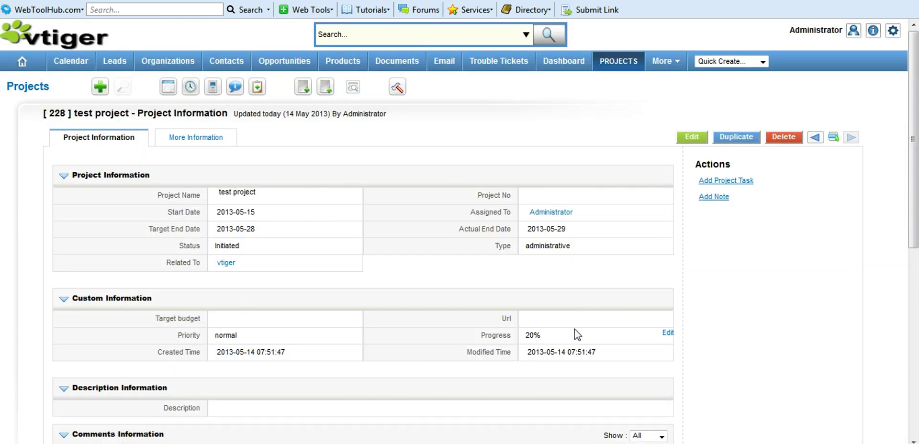
- Add task 'edit module 2' and milestone 'completed UI' to test project, then view its charts
mouse_move(197, 140)
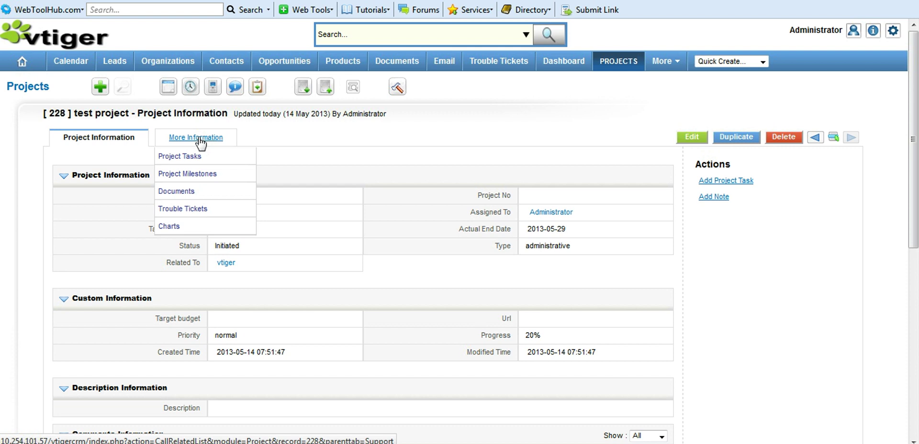
left_click(200, 139)
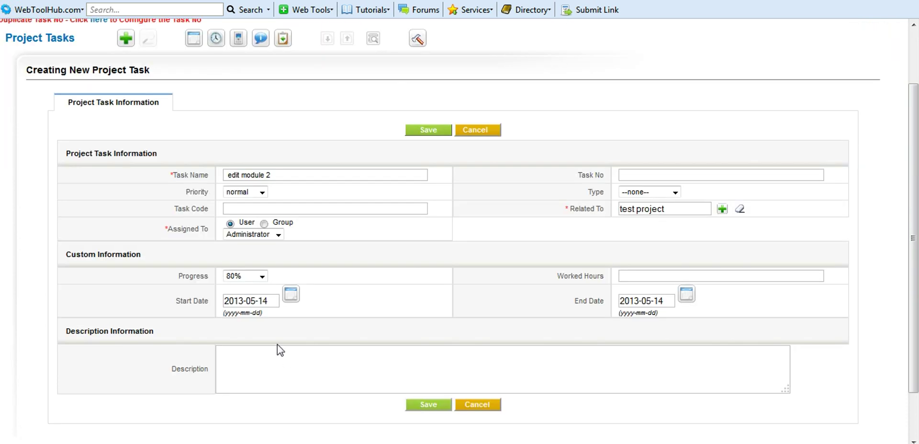
left_click(428, 405)
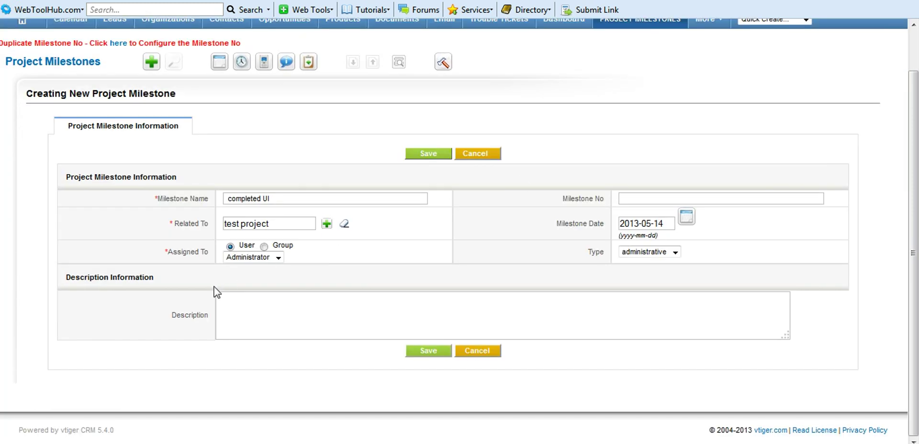
left_click(433, 351)
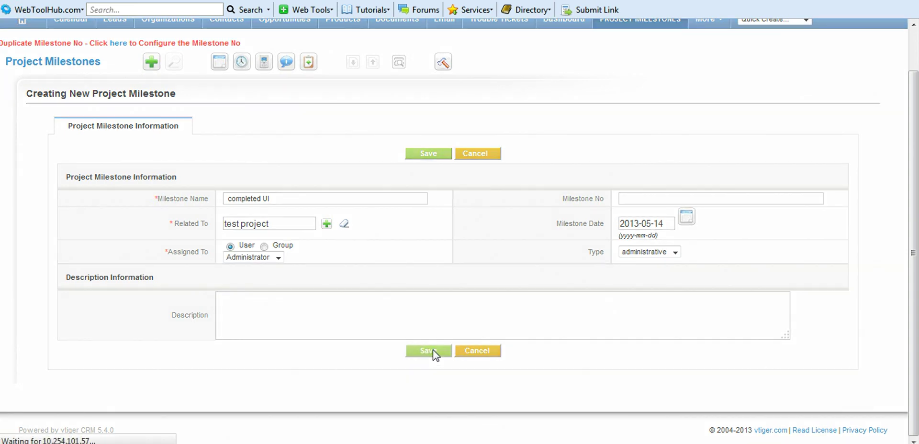
scroll(157, 355, "down", 3)
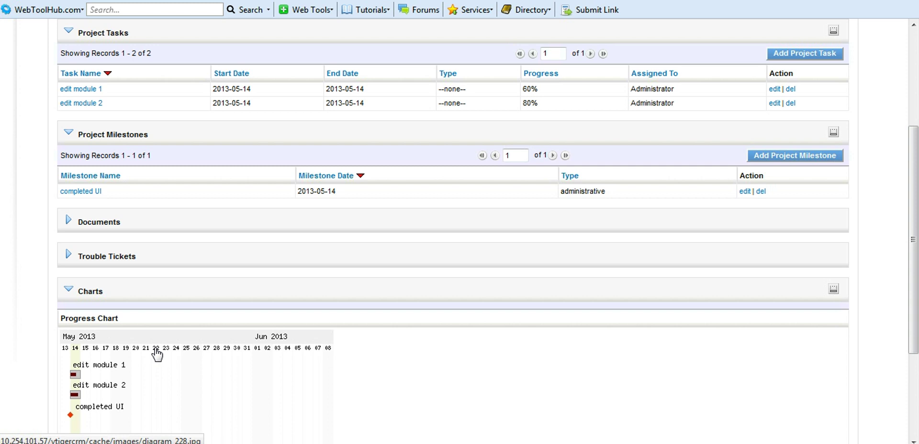
- Expand the project's Documents section and start selecting existing documents to link
scroll(100, 216, "down", 1)
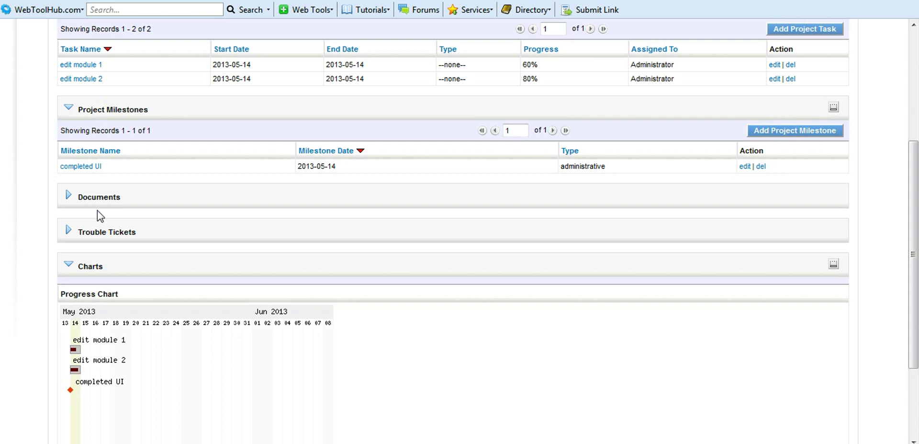
left_click(70, 199)
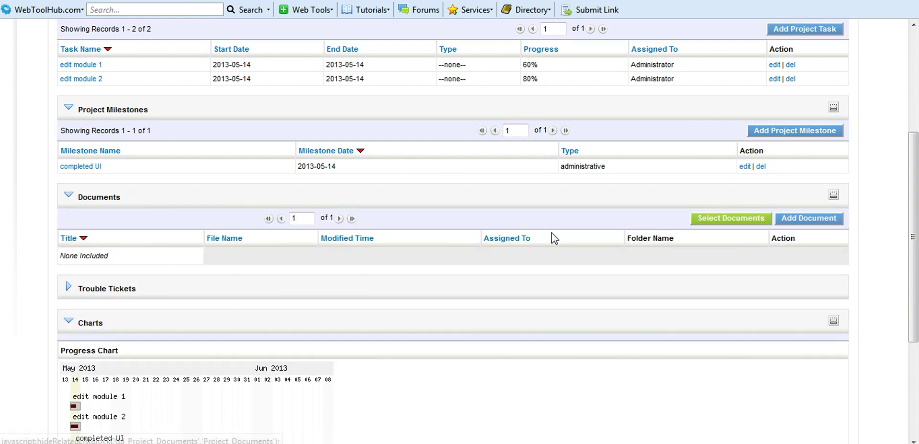
left_click(725, 219)
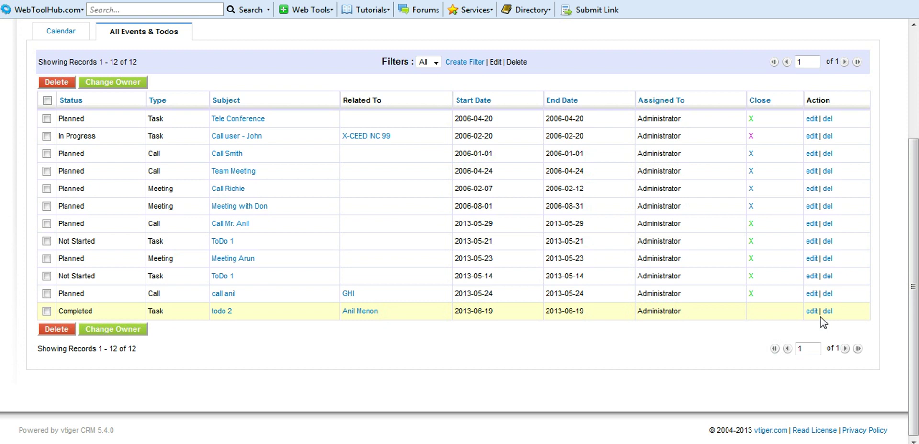
- Close the call anil activity and the Call user - John task
left_click(751, 296)
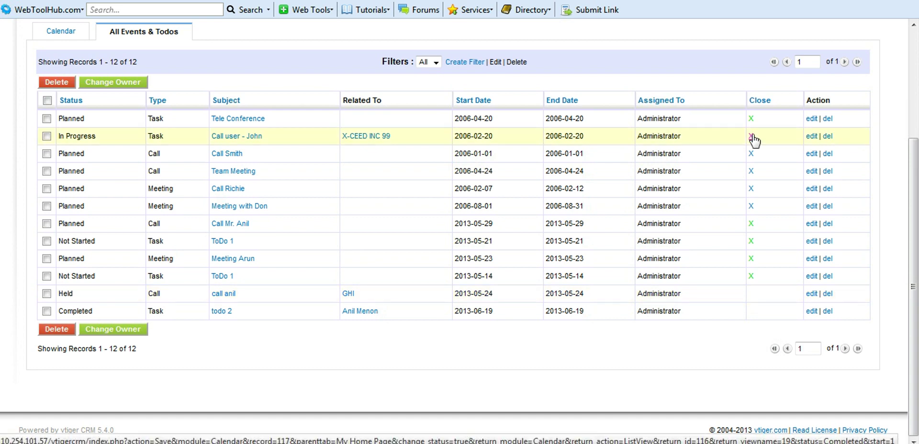
left_click(750, 136)
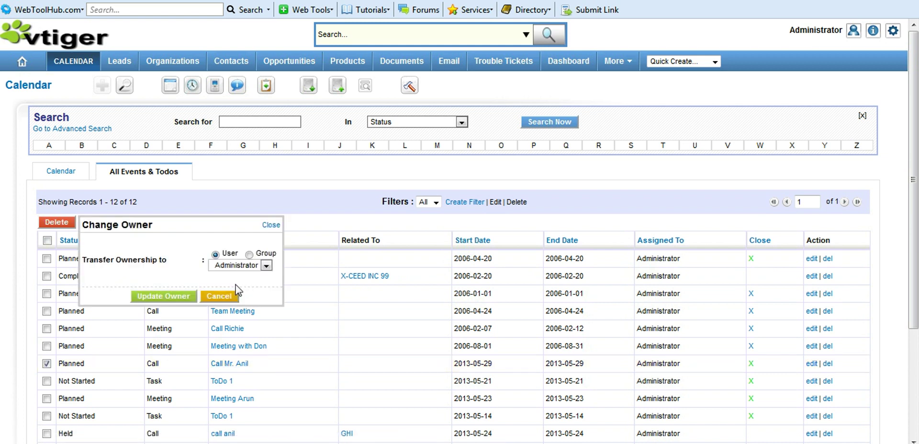
- Transfer ownership of Call Mr. Anil to user Administrator
left_click(266, 266)
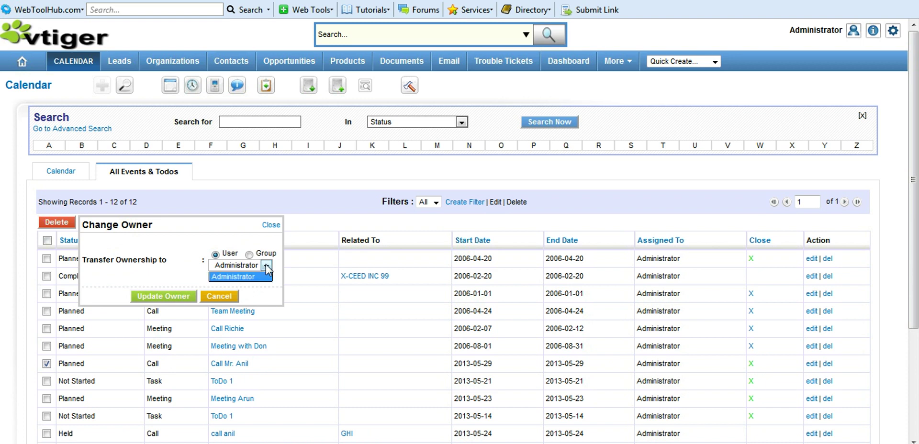
left_click(267, 266)
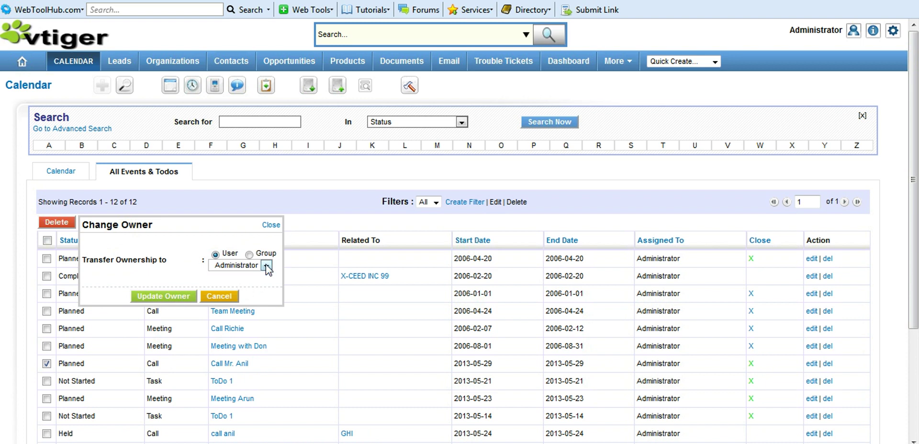
left_click(185, 296)
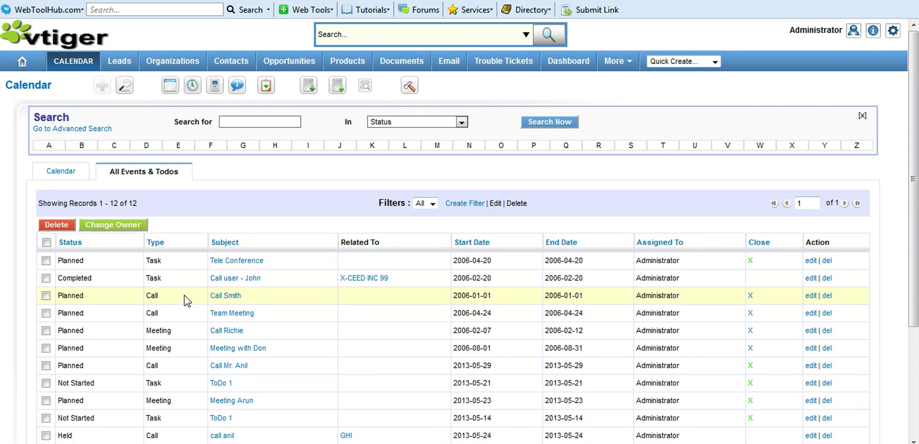
- Reassign the Meeting Arun event to Support Group and save it
left_click(246, 402)
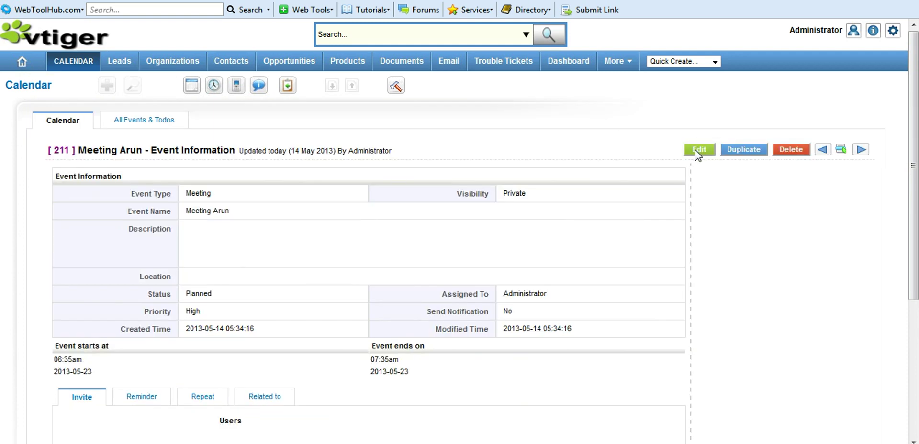
left_click(699, 150)
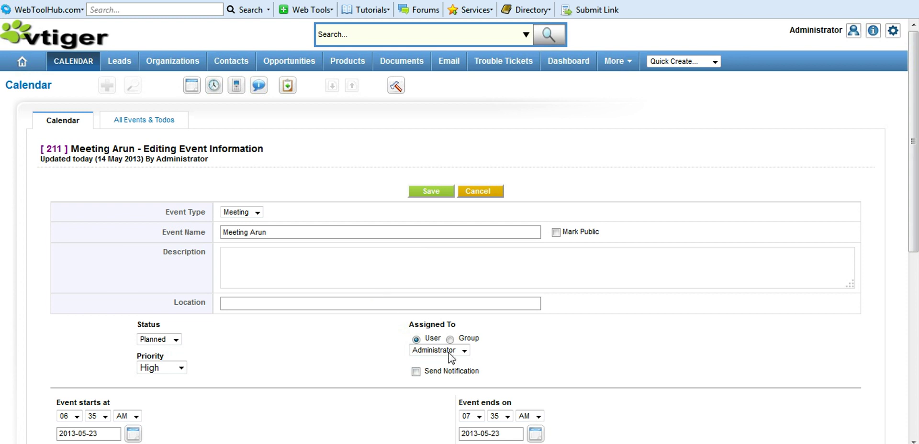
left_click(463, 352)
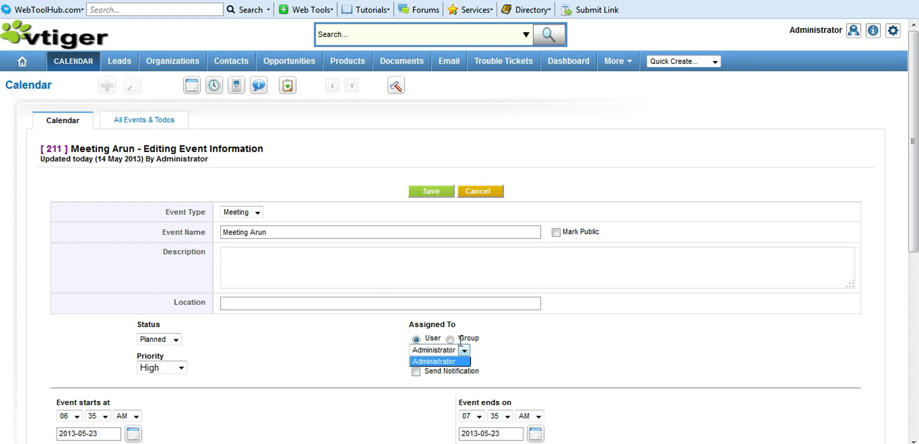
left_click(451, 341)
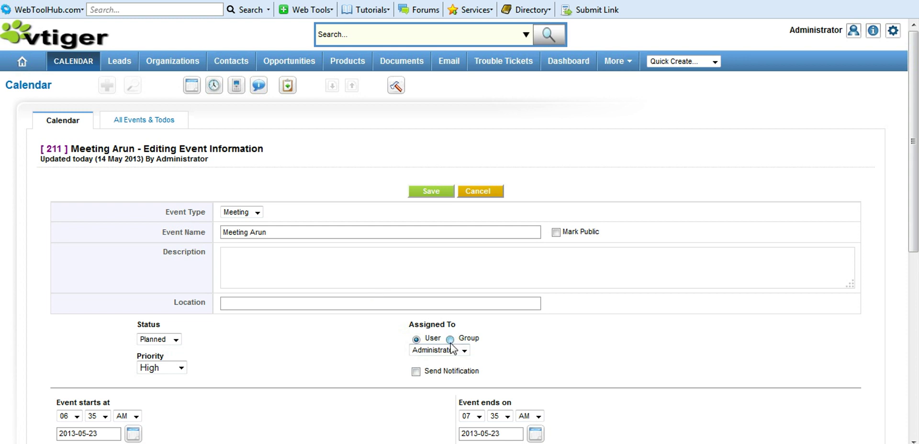
left_click(451, 341)
left_click(455, 352)
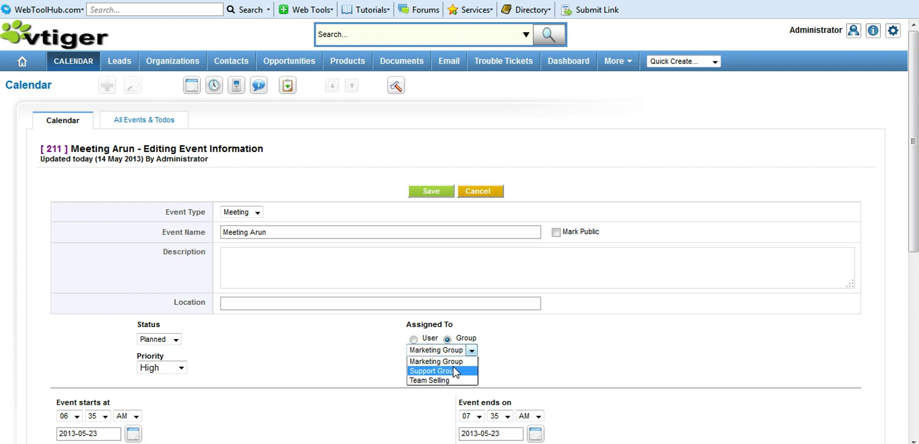
left_click(453, 367)
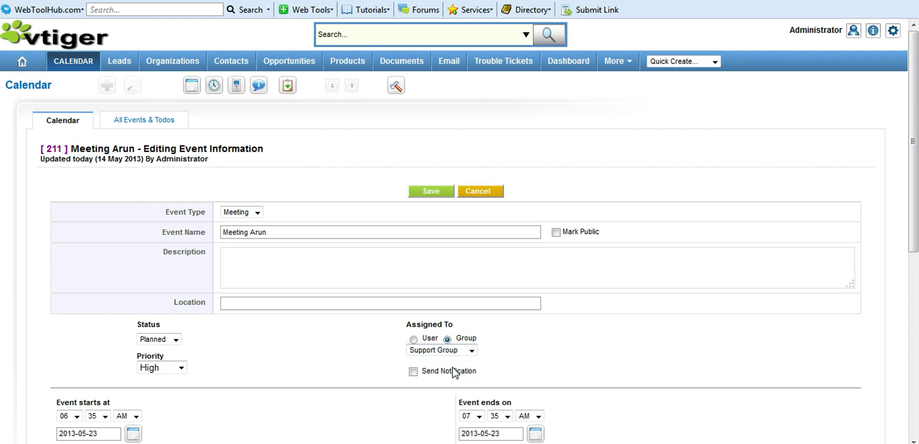
left_click(436, 191)
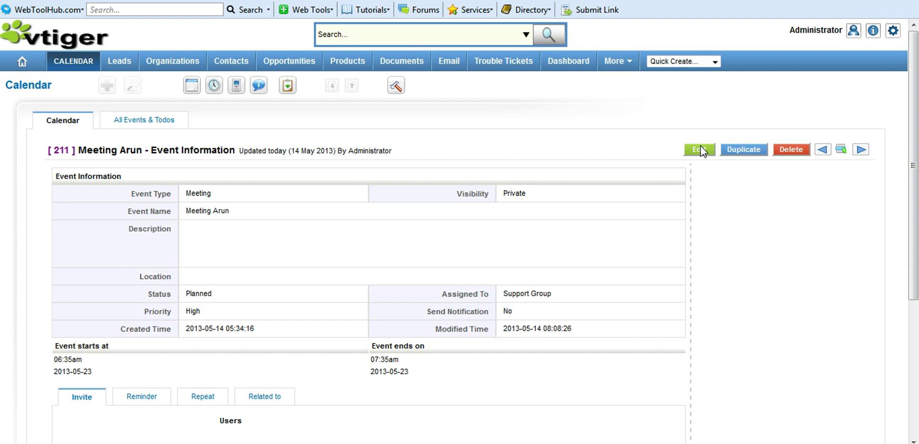
- Enable Send Notification on Meeting Arun and save it
left_click(700, 146)
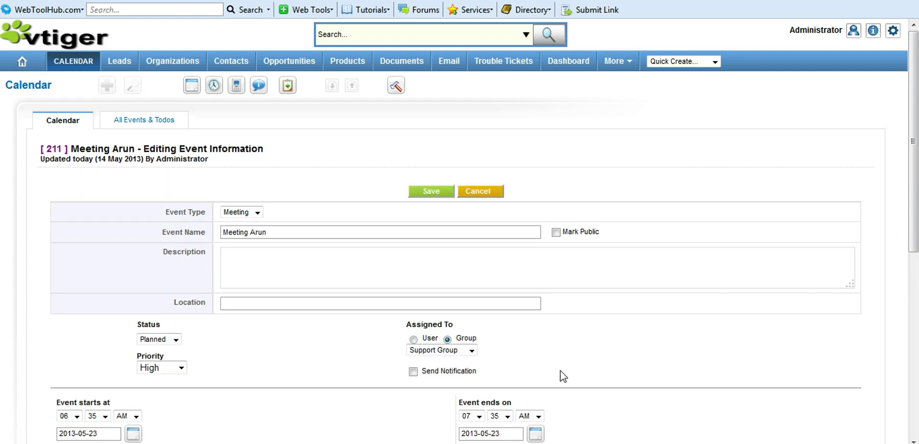
left_click(413, 372)
left_click(431, 191)
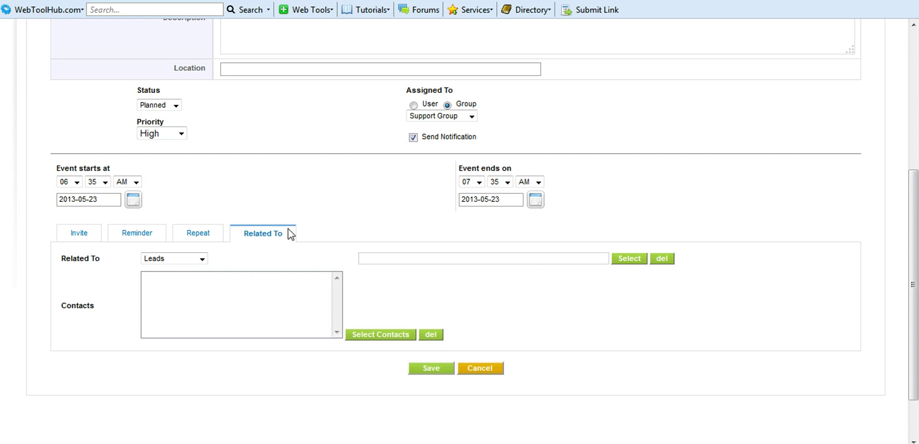
- Relate Meeting Arun to the organization vtiger
left_click(203, 260)
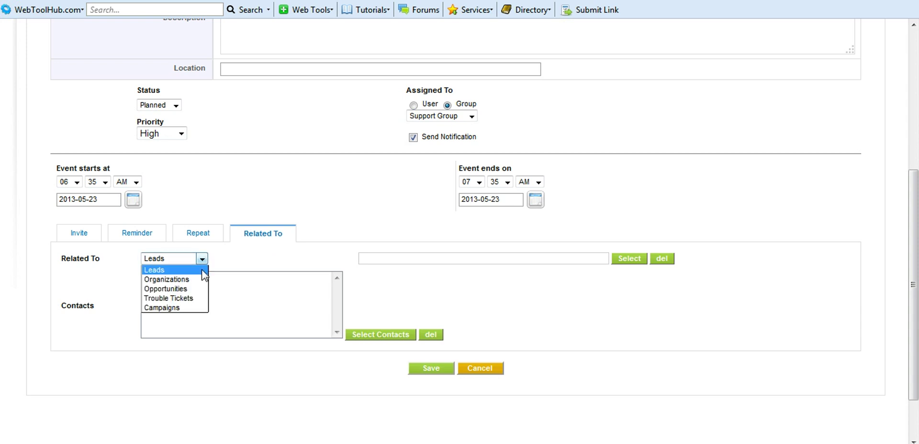
left_click(194, 279)
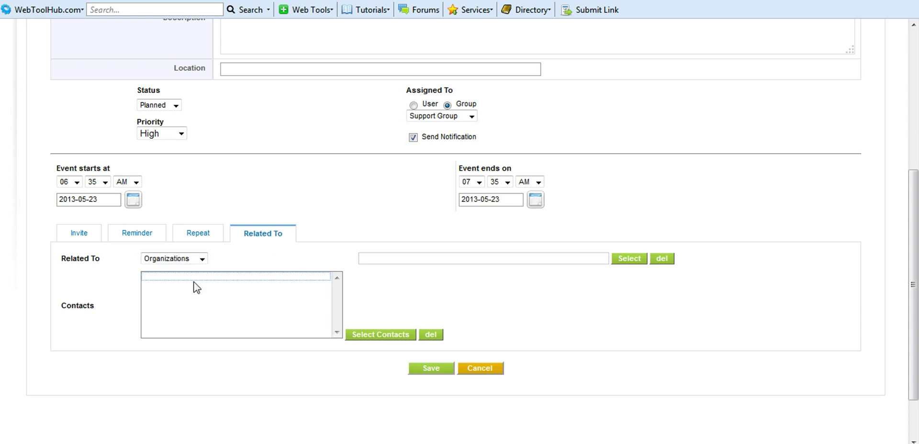
left_click(593, 263)
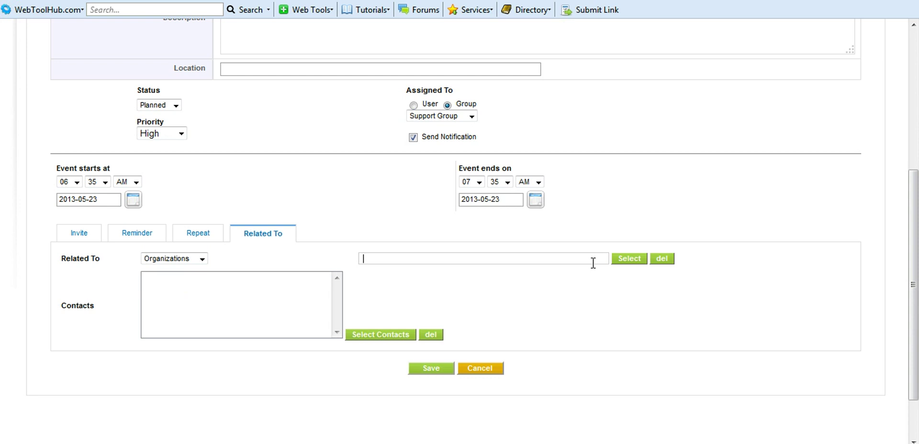
left_click(625, 258)
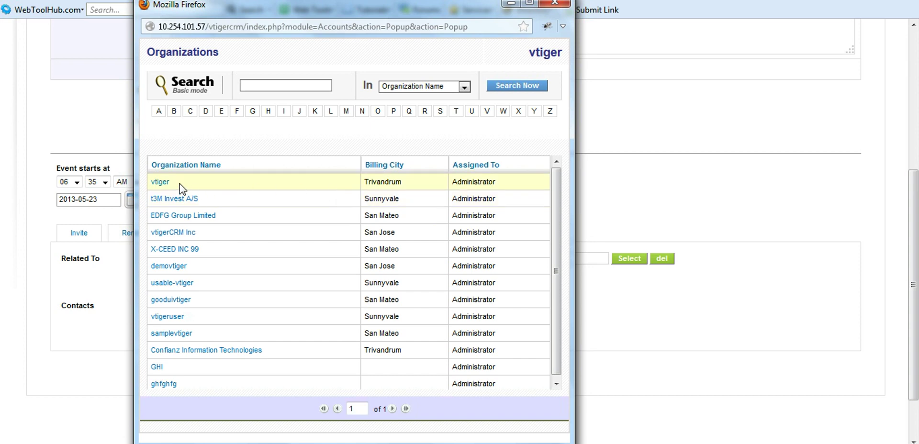
left_click(160, 182)
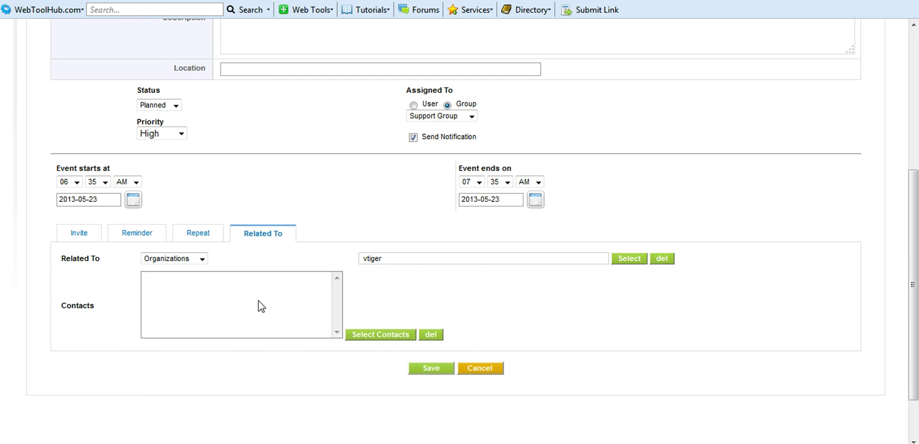
- Add vtiger's two contacts to Meeting Arun and save the event
left_click(367, 336)
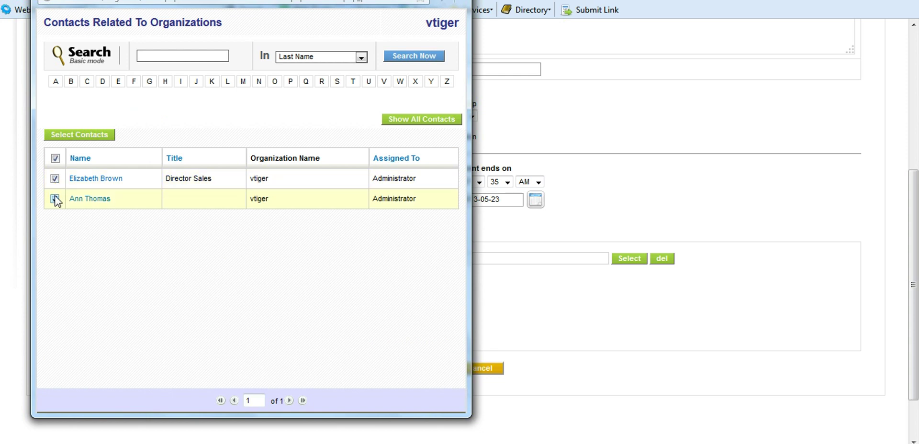
left_click(101, 138)
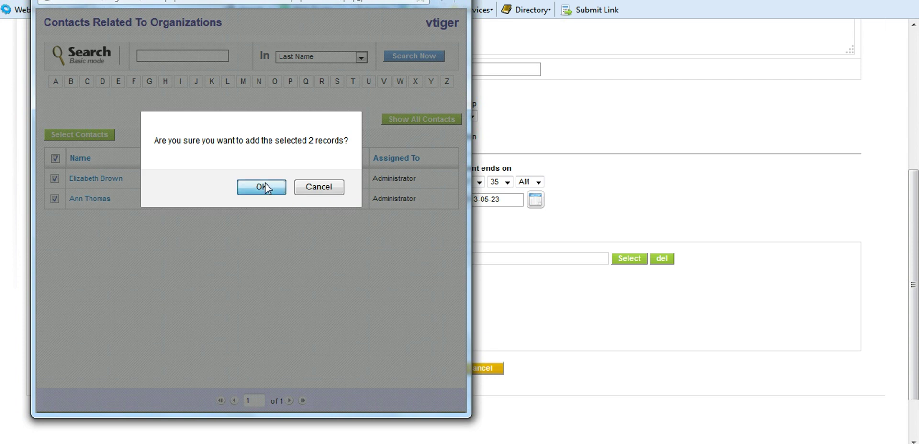
left_click(266, 184)
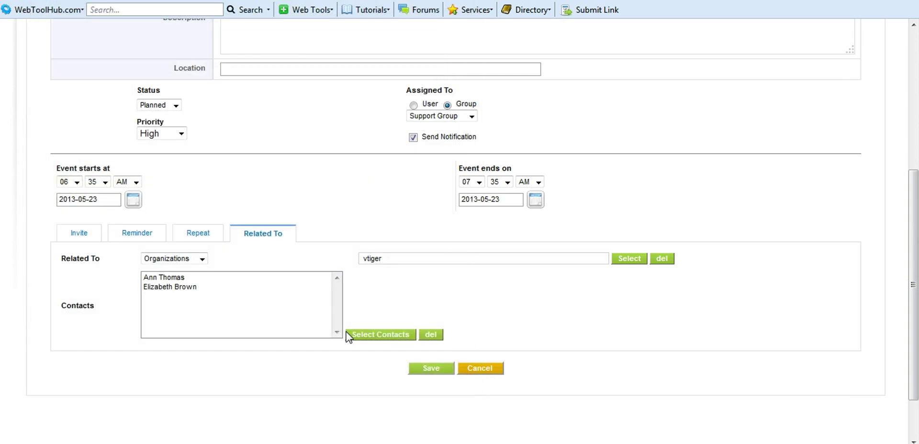
left_click(426, 370)
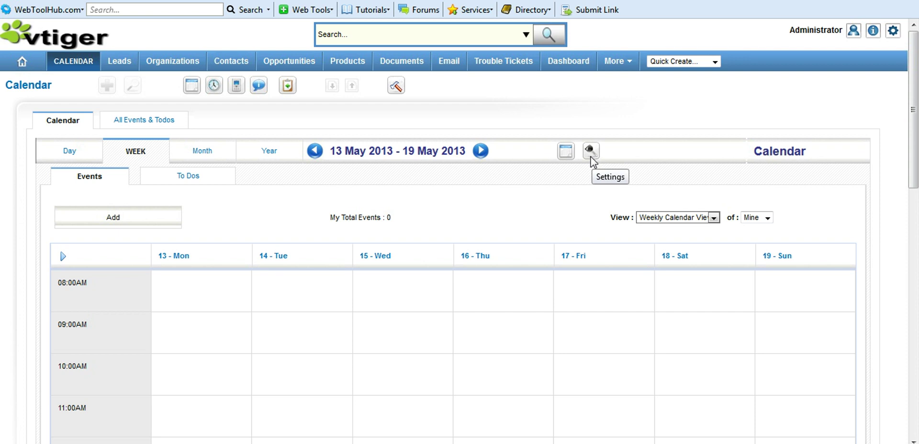
- Set the calendar day to start at 07:00 in 24-hour format and save the settings
left_click(591, 155)
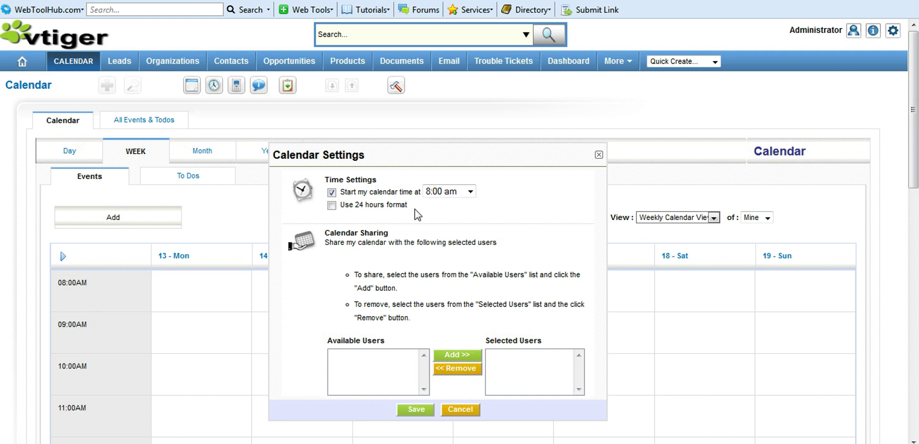
left_click(470, 194)
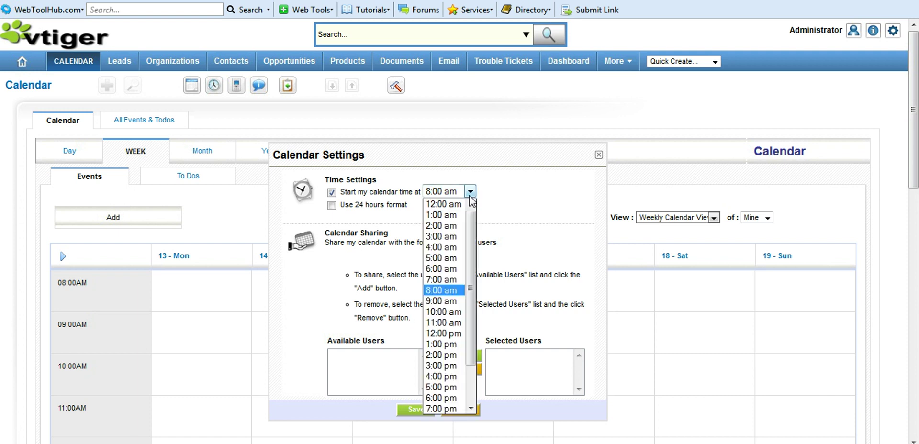
left_click(454, 284)
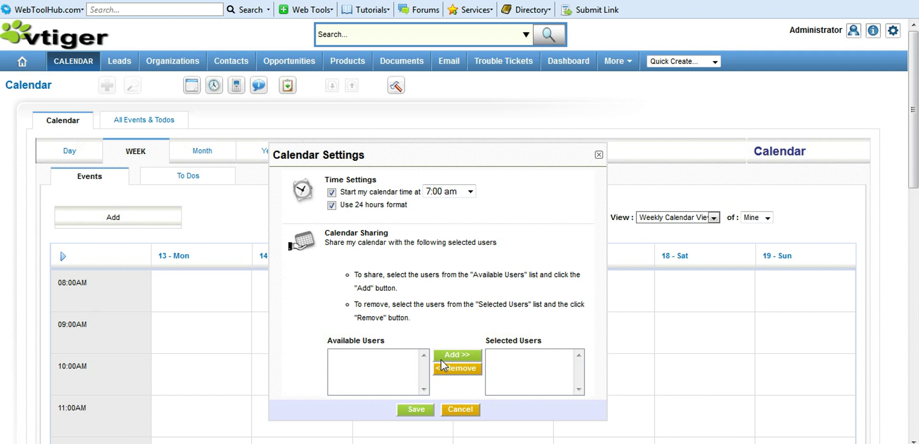
left_click(416, 410)
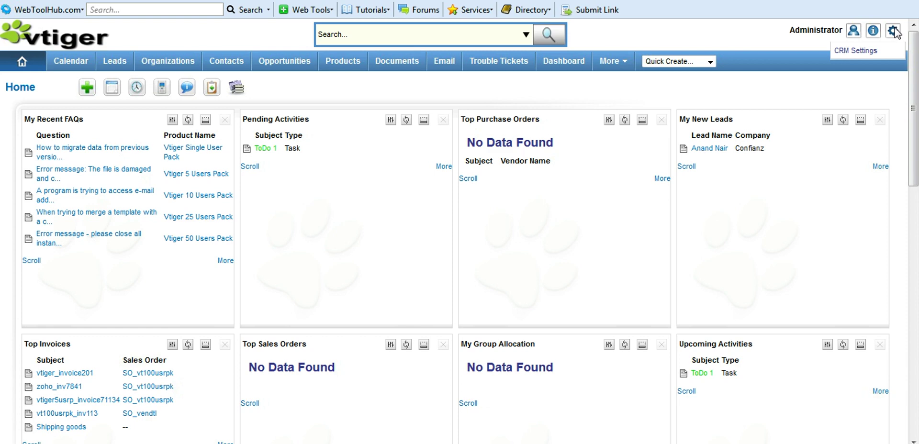
- Bring up the Events module's picklists in the CRM Settings Picklist Editor
left_click(869, 49)
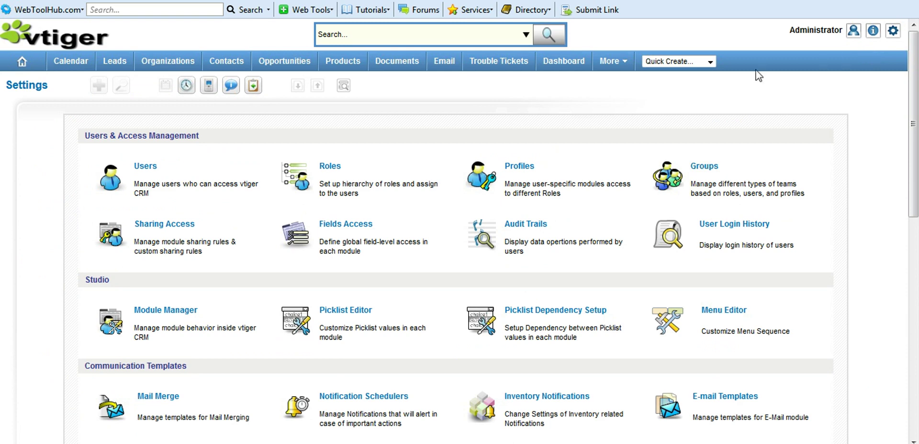
left_click(343, 311)
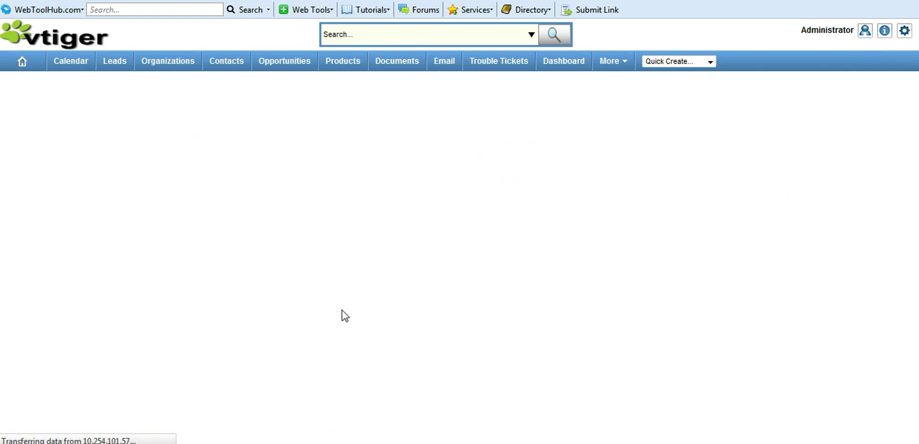
left_click(496, 102)
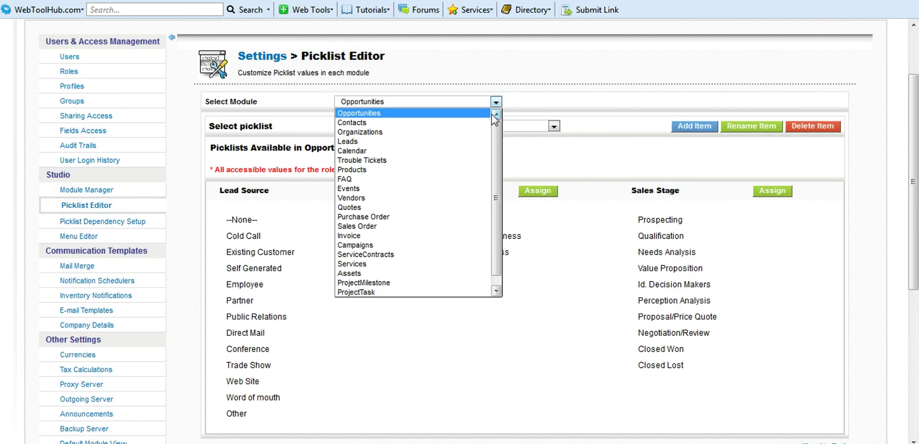
left_click(486, 188)
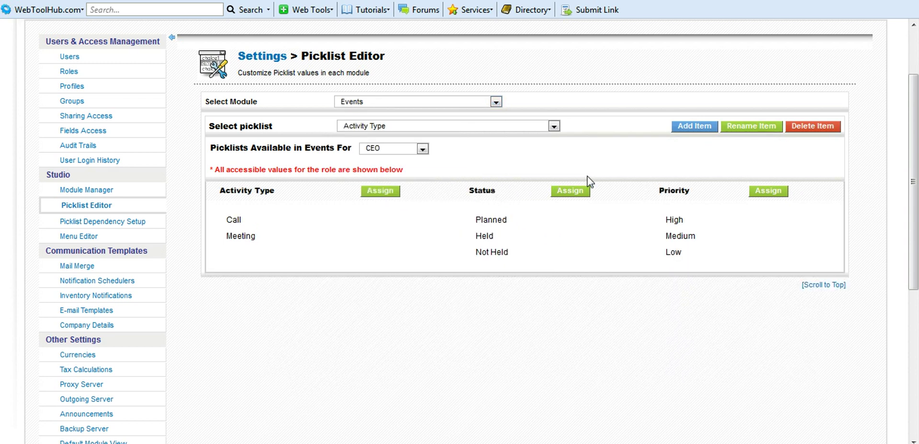
- Add 'Holiday' to the Events Activity Type picklist without assigning roles
left_click(690, 127)
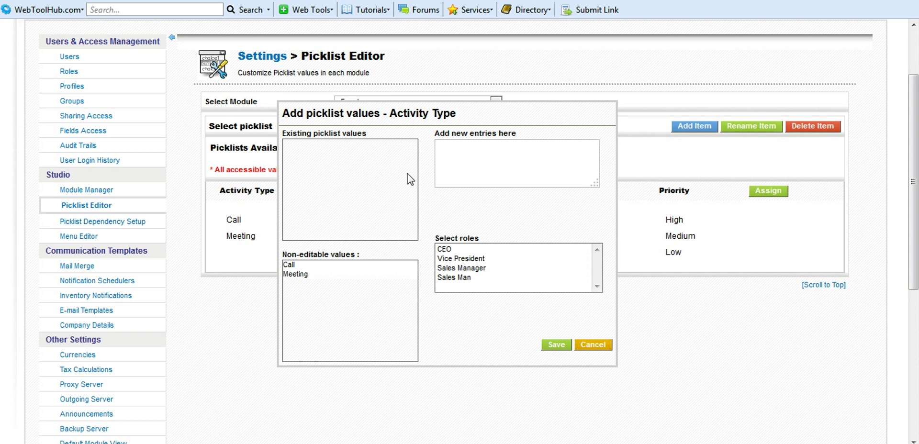
left_click(500, 165)
type("Holiday")
left_click(557, 346)
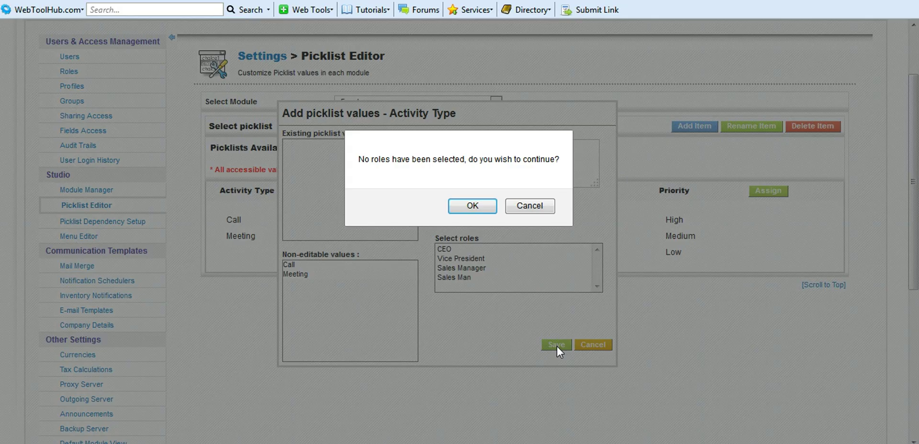
left_click(482, 206)
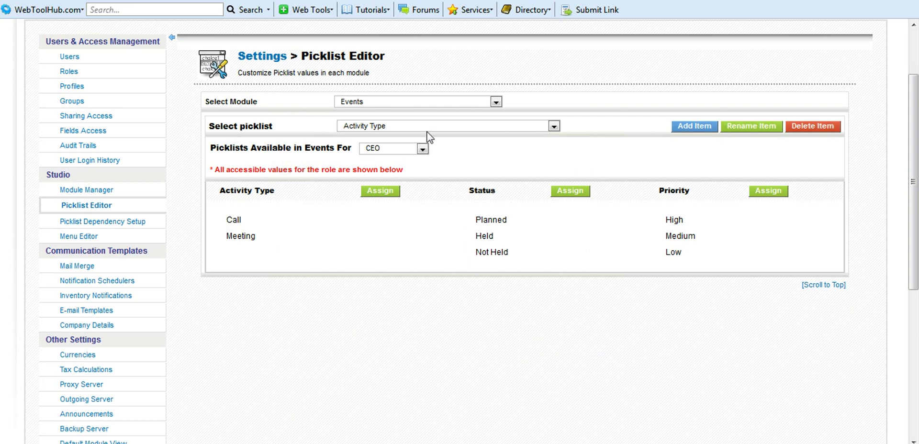
- Add 'Tour' to the Activity Type picklist for the Sales Man role
left_click(694, 127)
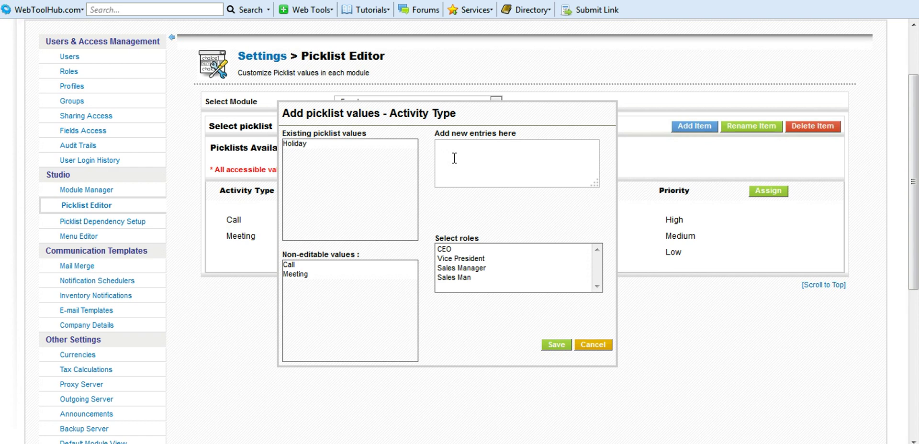
type("Tour")
left_click(461, 279)
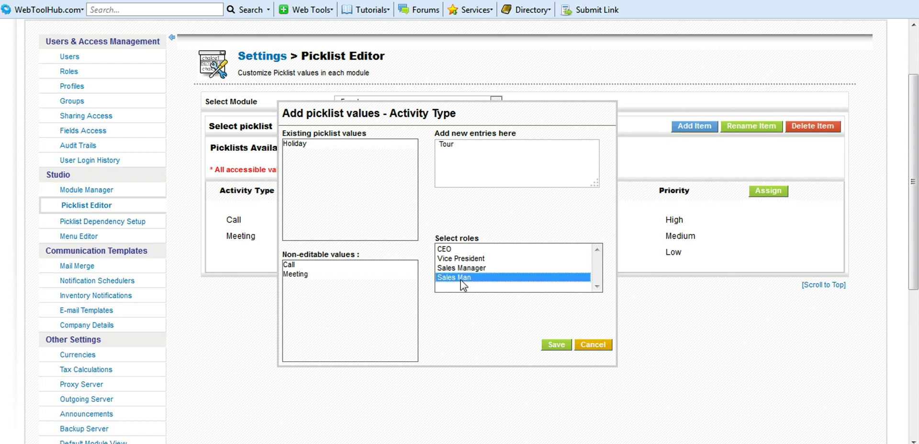
left_click(552, 344)
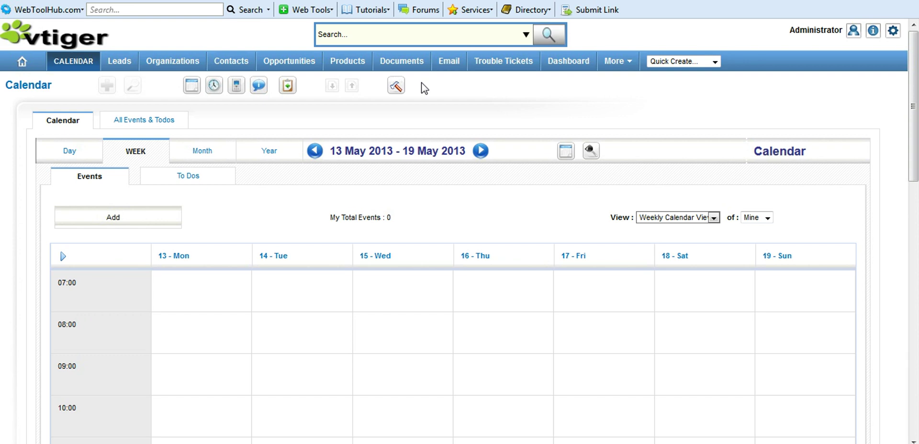
- Add a Number custom field labelled 'age' with length 3 to the Calendar module
left_click(397, 86)
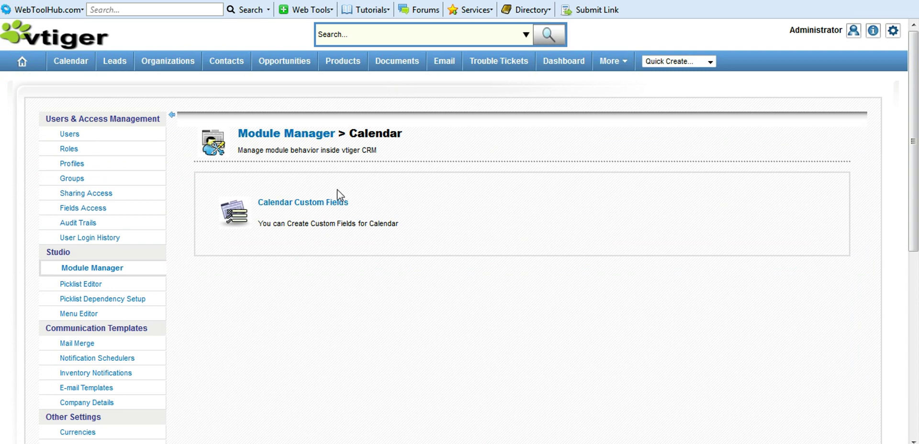
left_click(319, 205)
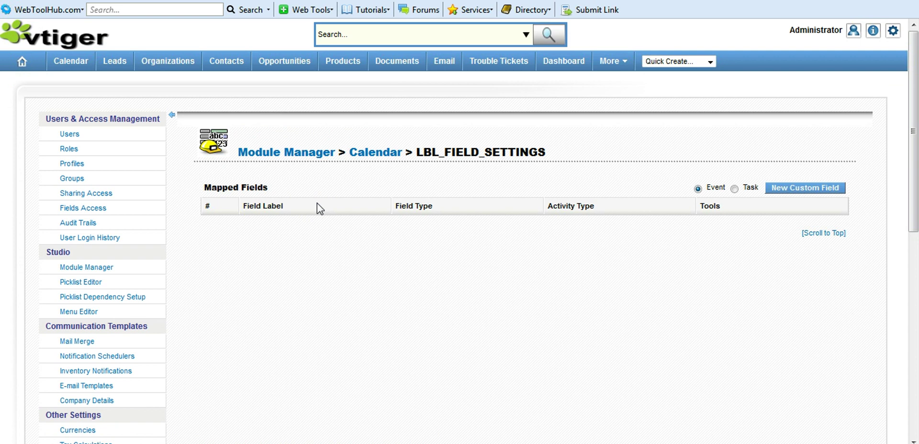
left_click(790, 192)
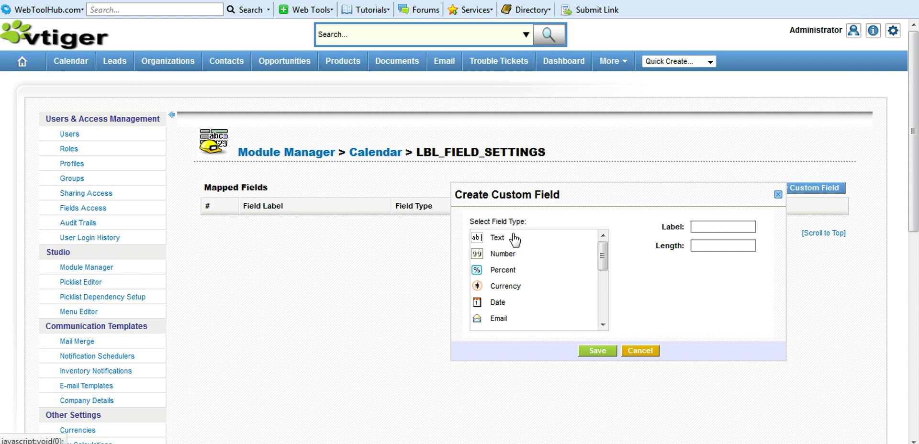
left_click(510, 258)
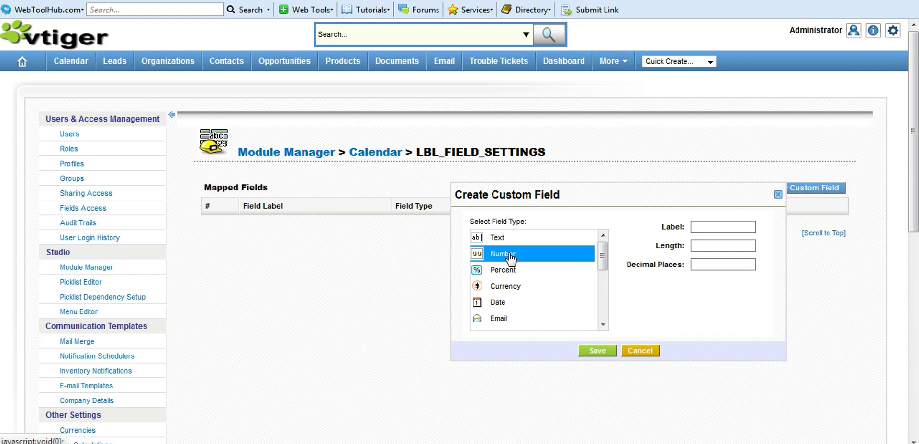
left_click(704, 231)
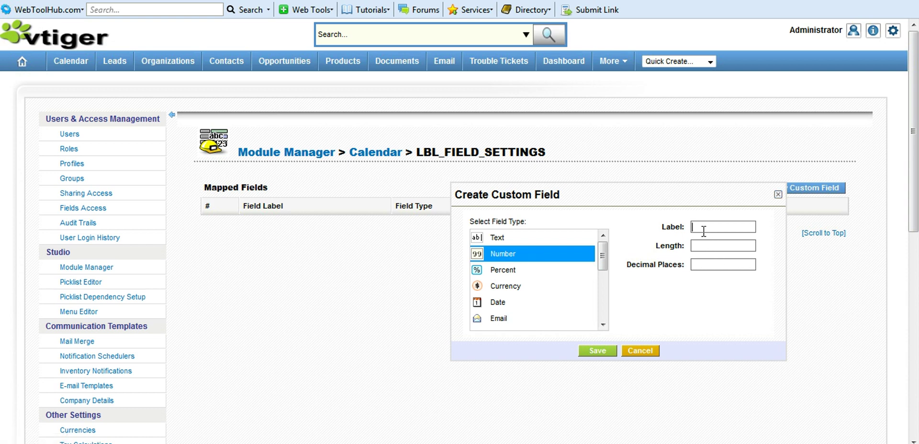
type("age")
left_click(708, 245)
type("3")
left_click(604, 352)
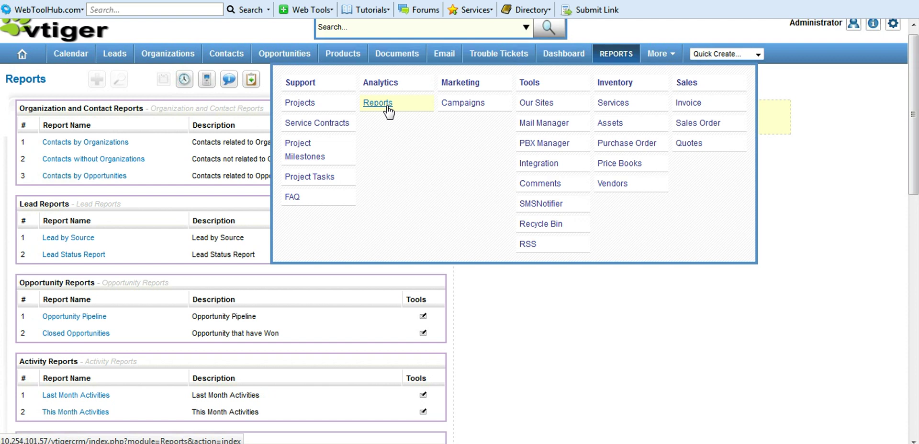
- Edit the Lead by Source report, adding Products, Campaigns and Services as related modules
scroll(389, 111, "up", 1)
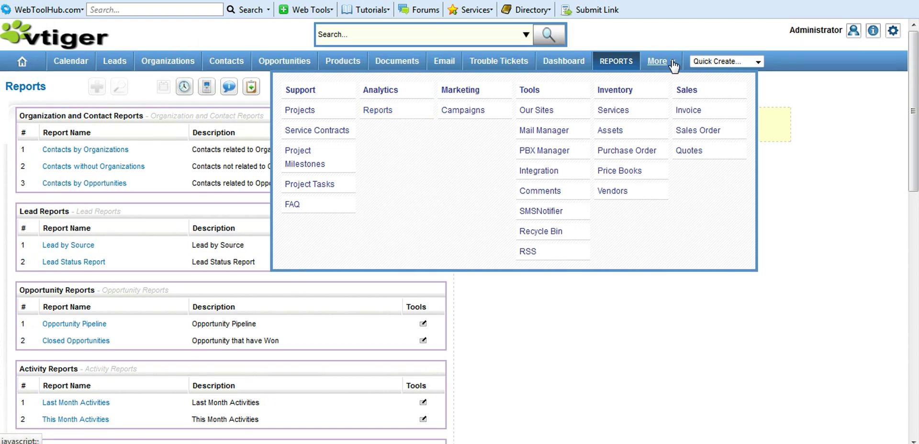
left_click(384, 111)
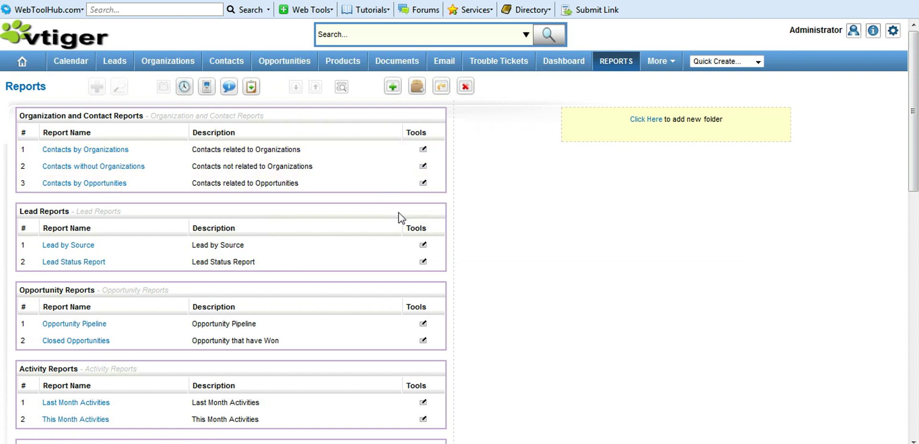
left_click(424, 246)
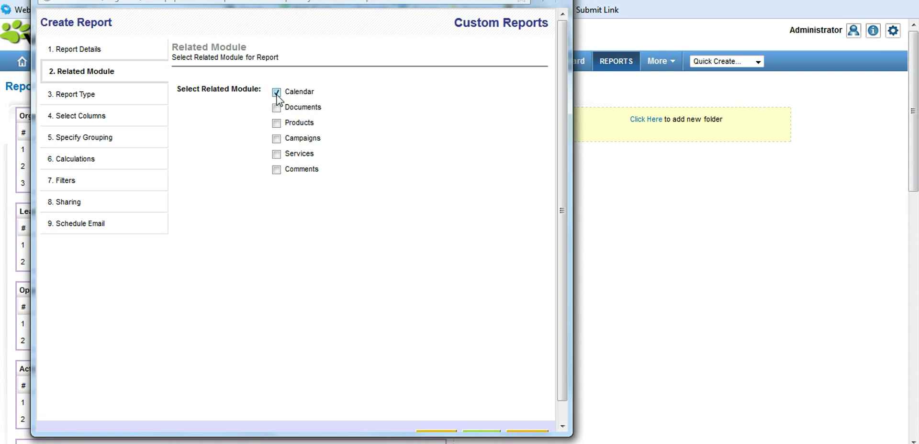
left_click(277, 123)
left_click(277, 139)
left_click(276, 154)
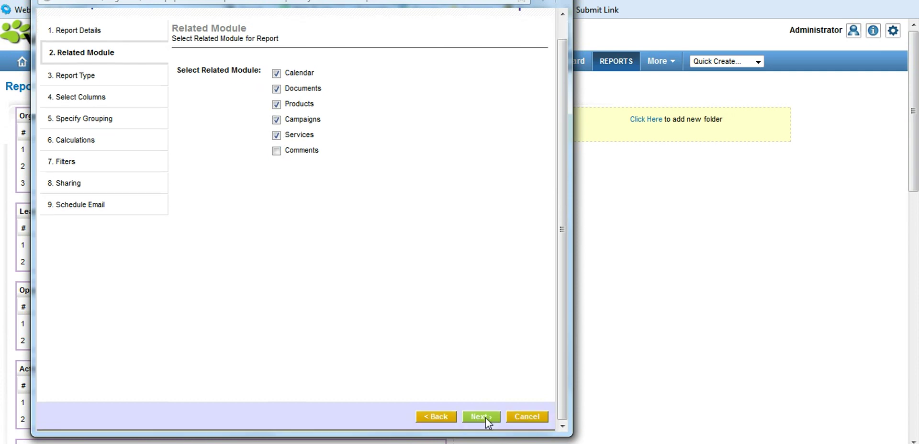
left_click(486, 418)
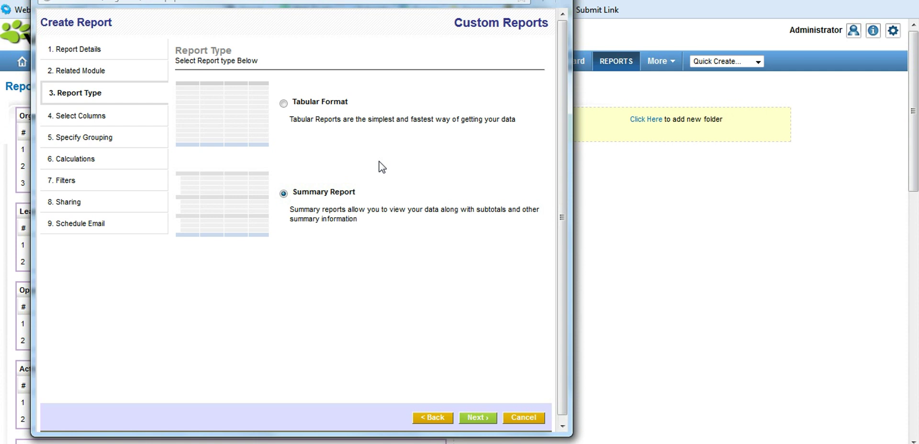
- Keep the Summary Report format and add Phone to the report's selected columns
left_click(478, 419)
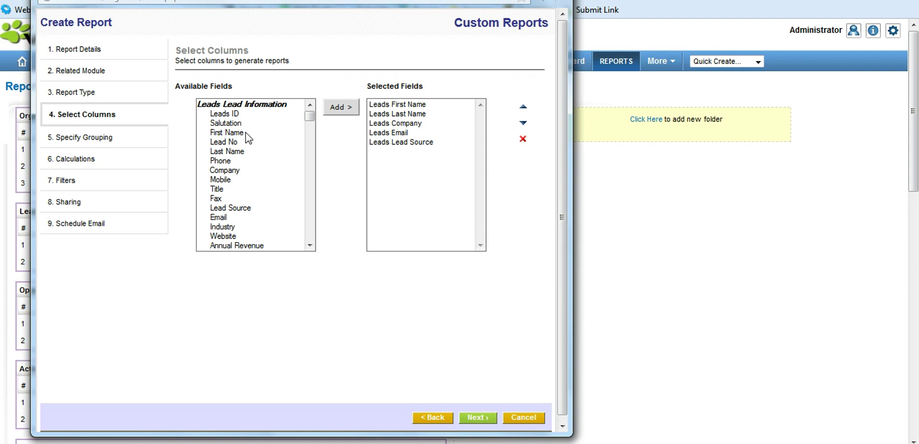
left_click(226, 162)
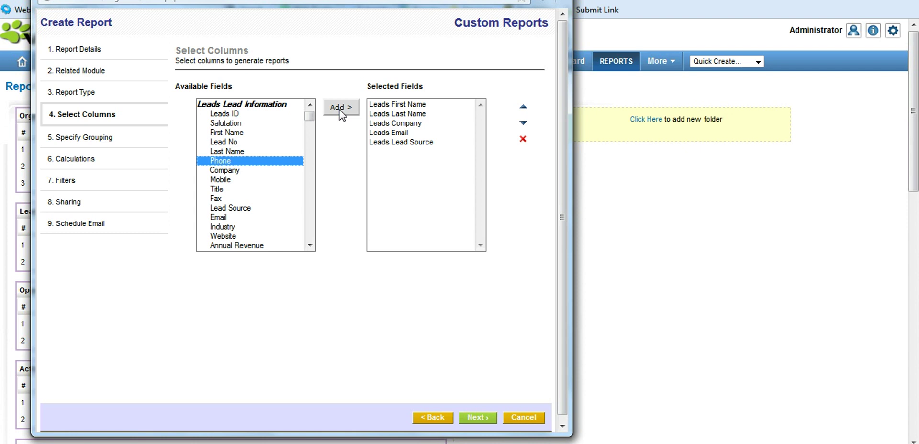
left_click(340, 108)
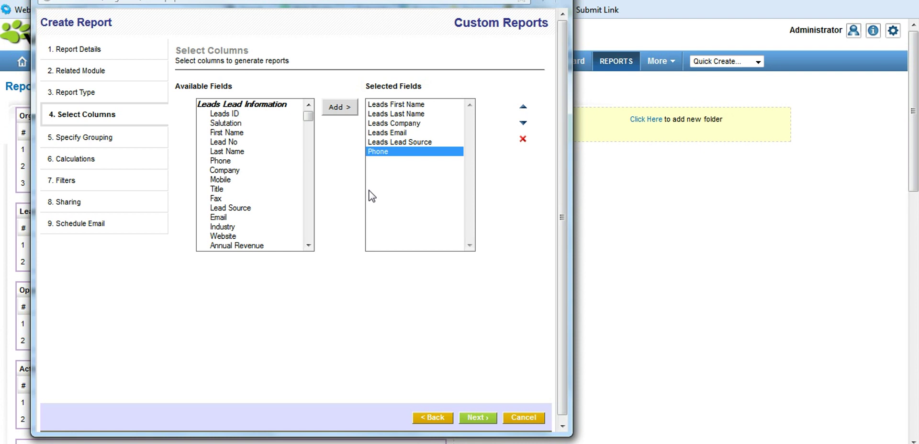
left_click(475, 418)
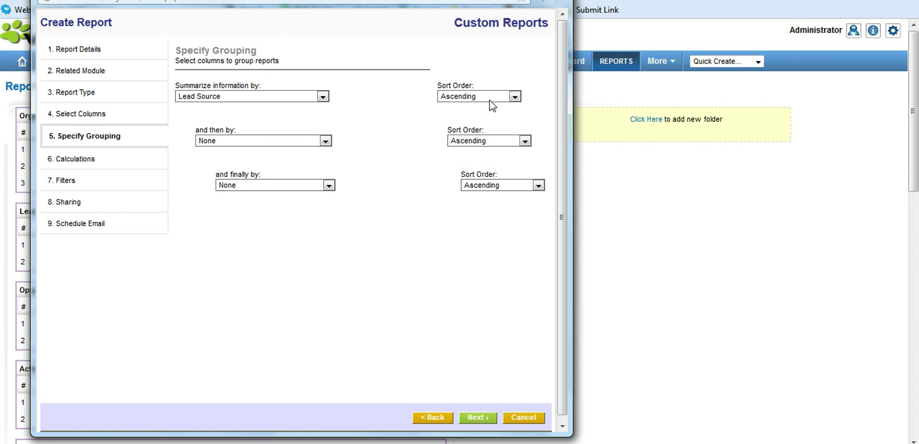
- Keep the Lead Source grouping in ascending order and continue past Calculations
left_click(507, 98)
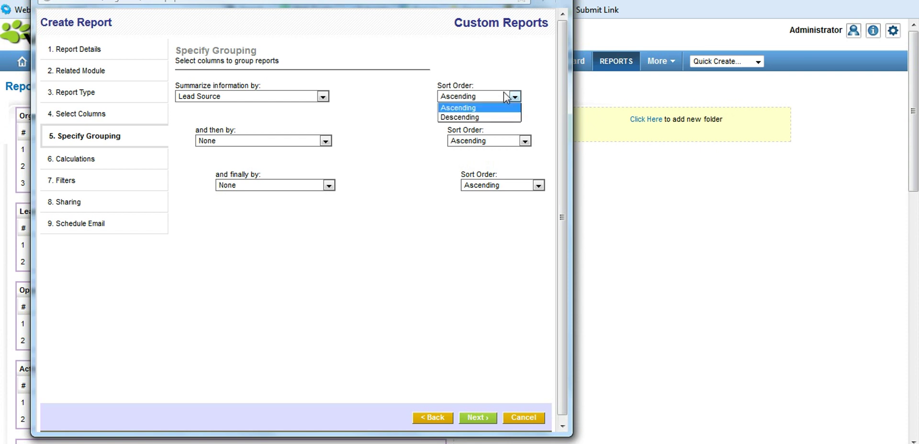
left_click(522, 47)
left_click(477, 420)
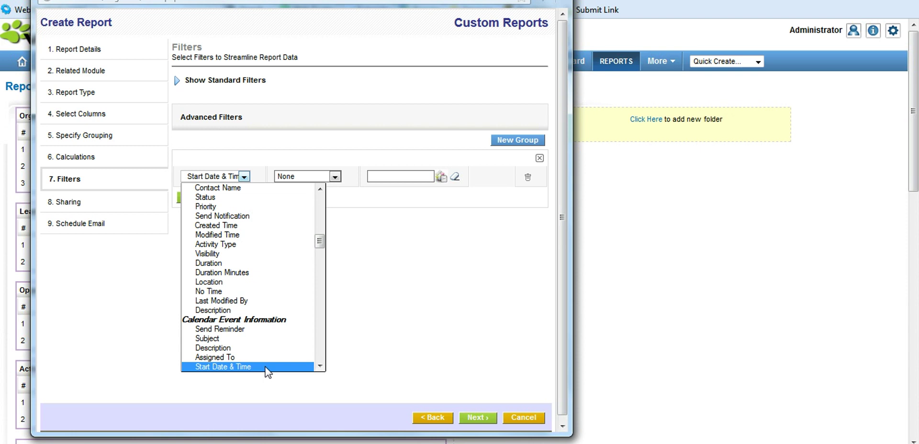
- Filter on Start Date & Time with operator None and a May 15 date
left_click(266, 368)
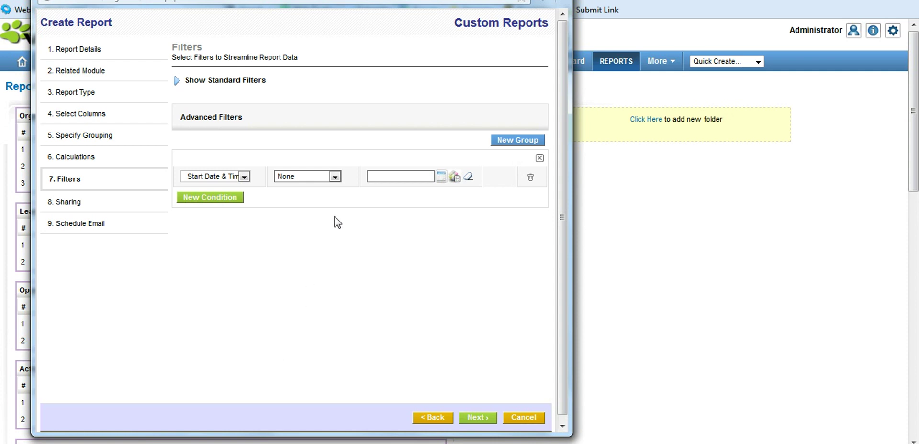
left_click(335, 177)
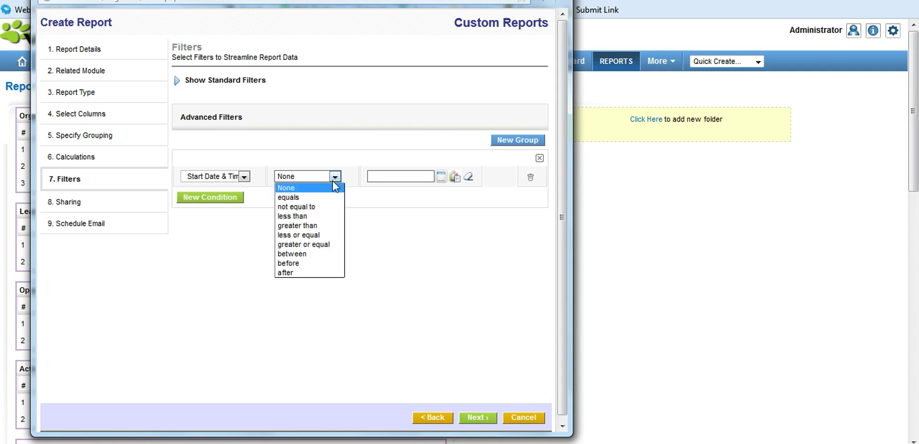
key("Down")
key("Down")
key("Down")
key("Down")
key("Down")
key("Down")
key("Down")
key("Down")
key("Down")
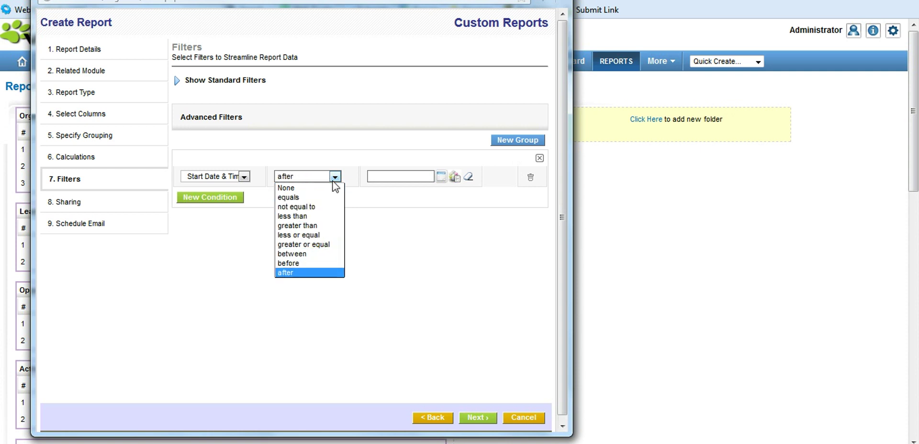
left_click(320, 187)
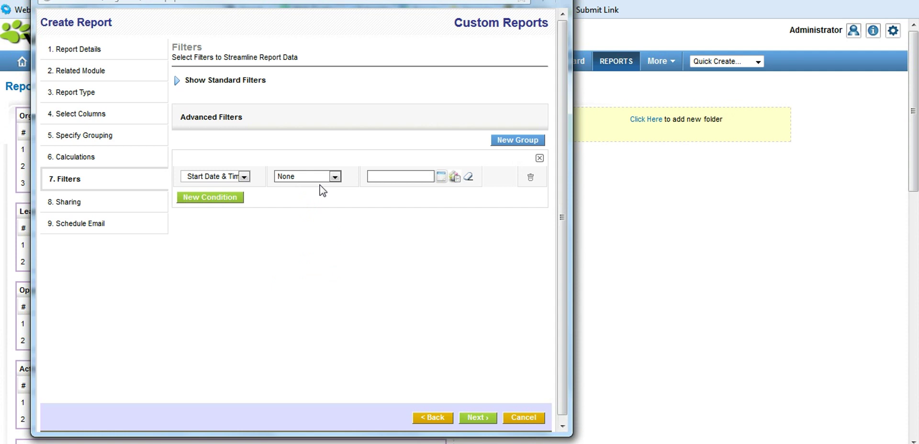
left_click(441, 176)
left_click(508, 257)
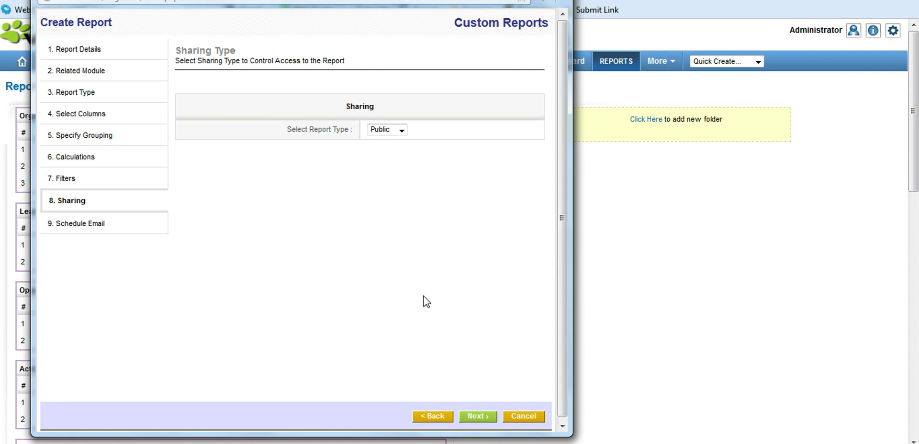
- Share the report as Public, schedule weekly emails at time 12, and finish the wizard
left_click(402, 132)
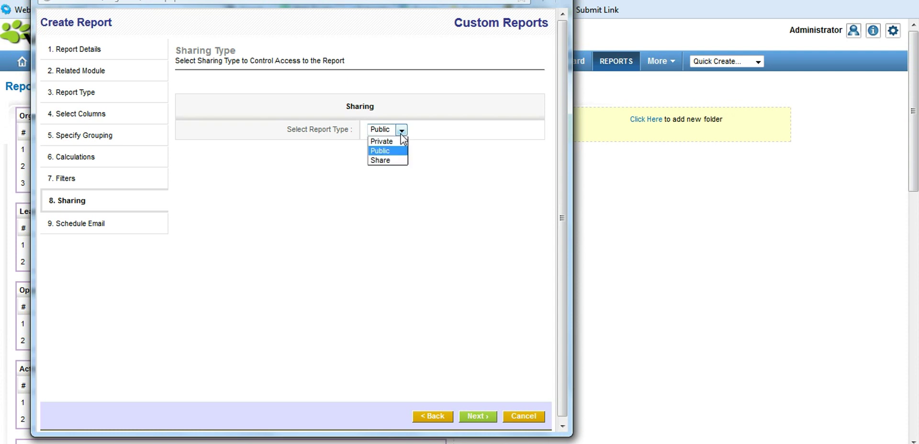
left_click(468, 173)
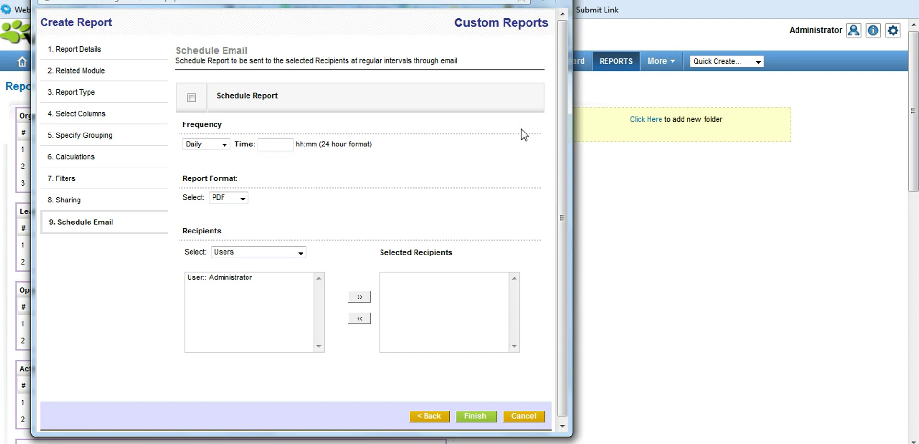
left_click(192, 98)
left_click(224, 145)
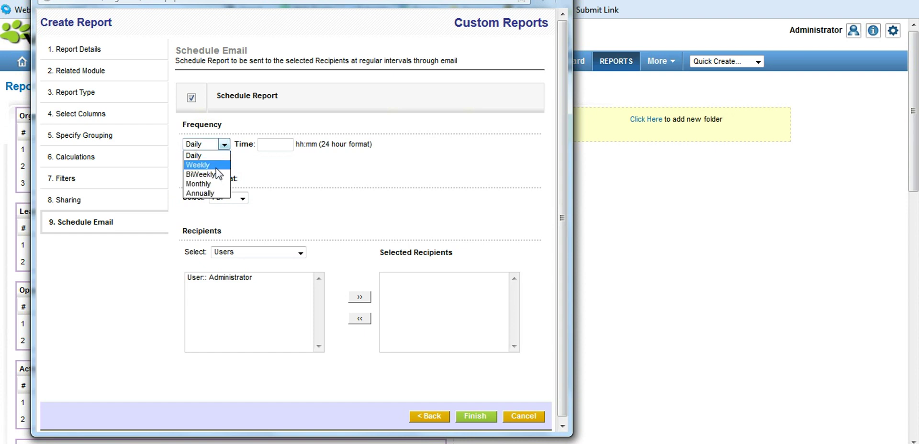
left_click(216, 166)
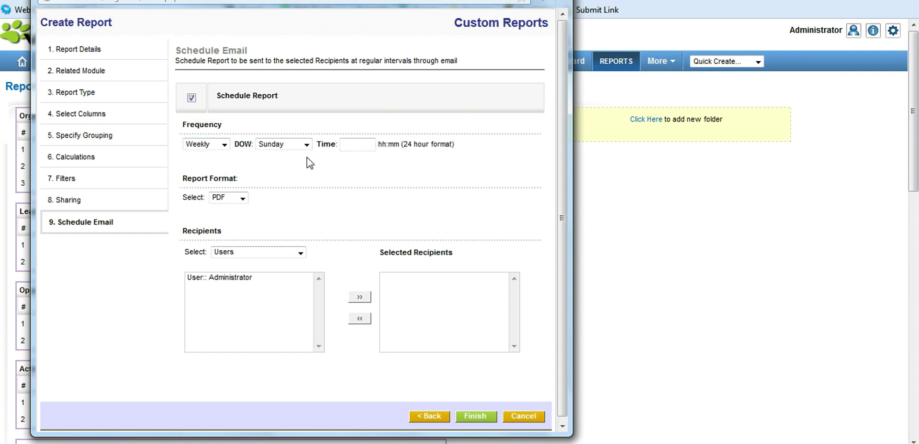
left_click(360, 149)
type("12")
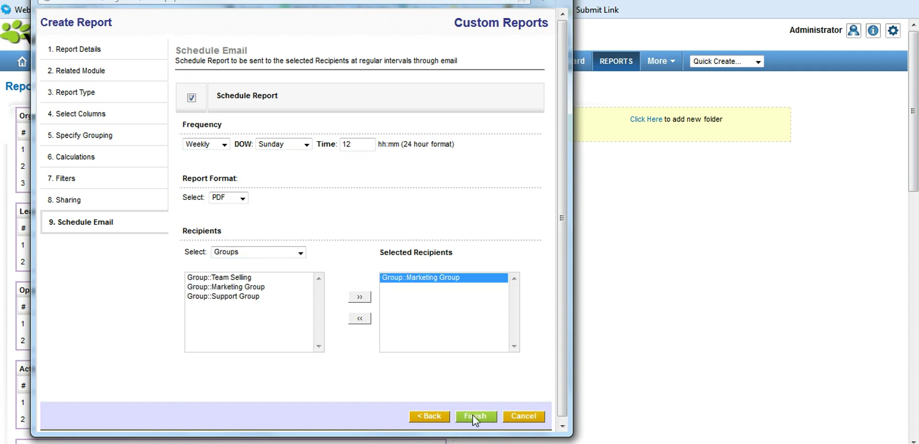
left_click(473, 415)
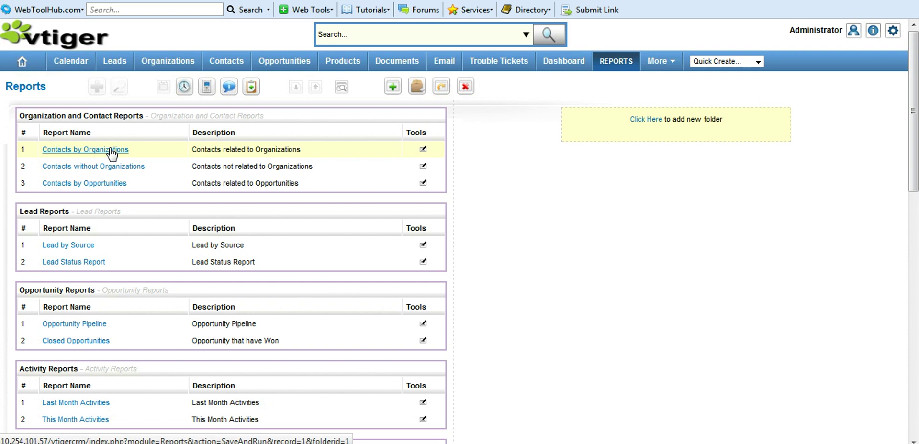
- In Contacts by Organizations, compare Organization Name against the related field Contacts First Name
left_click(111, 150)
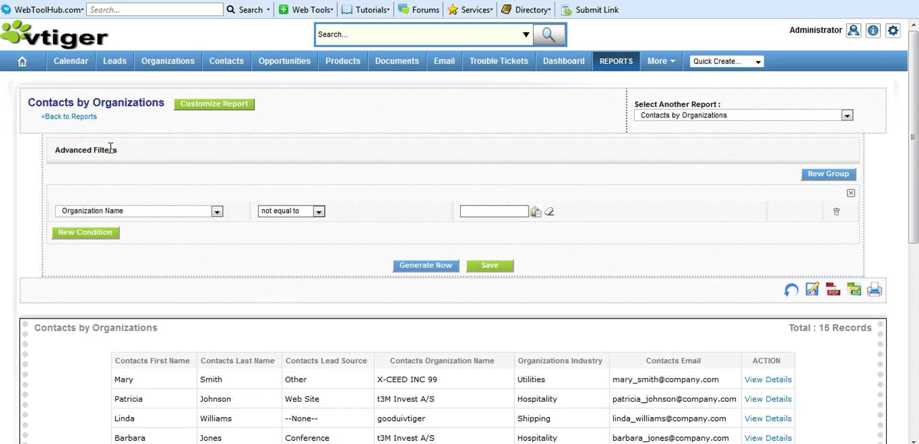
left_click(217, 212)
left_click(218, 213)
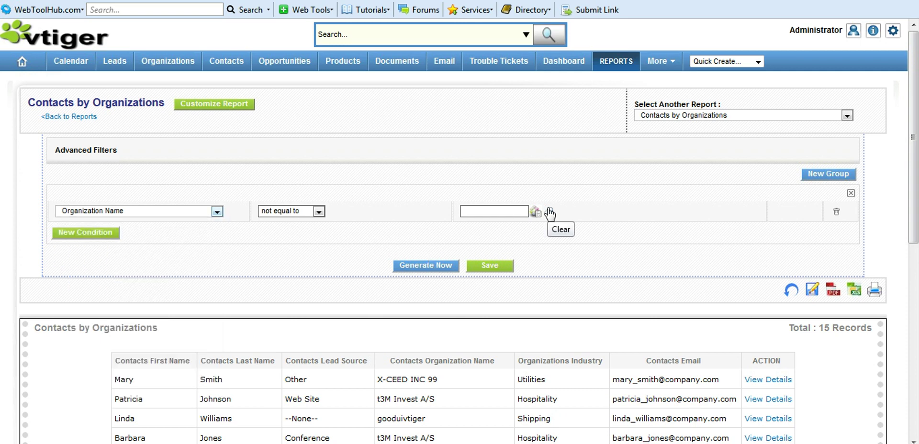
left_click(537, 212)
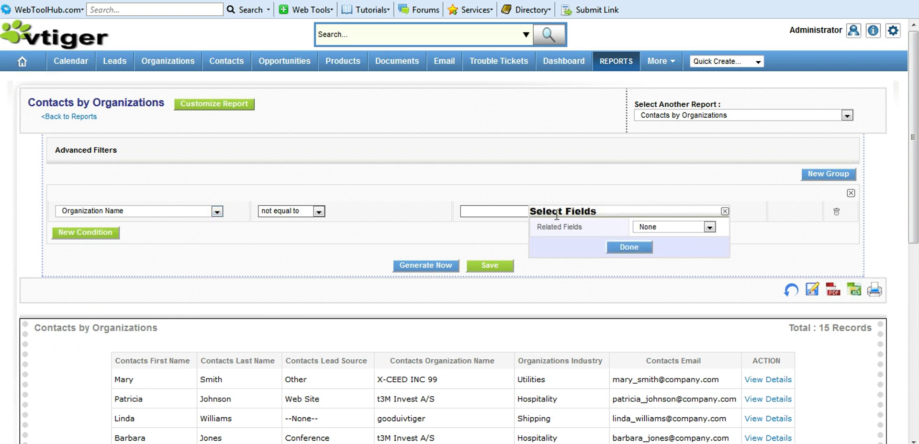
left_click(689, 228)
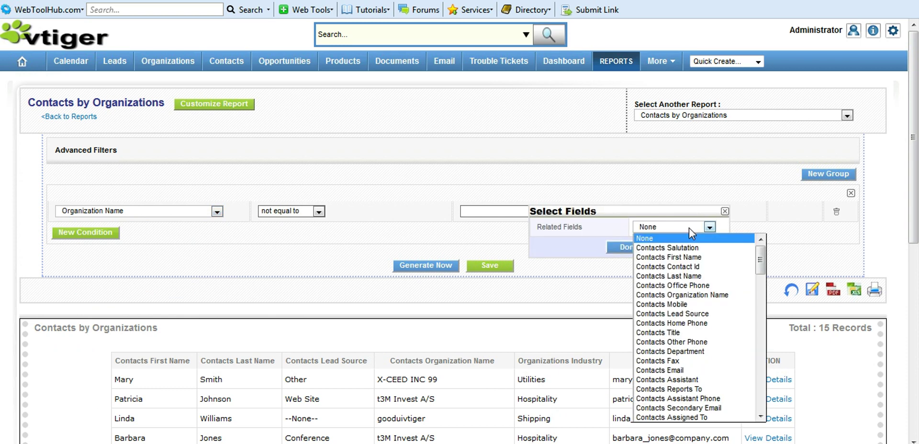
left_click(690, 258)
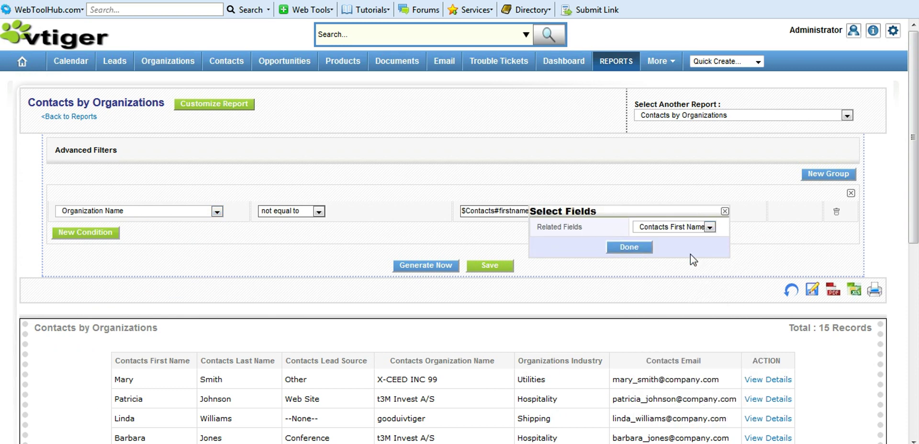
left_click(632, 248)
- Regenerate the report and review its results and charts
left_click(430, 265)
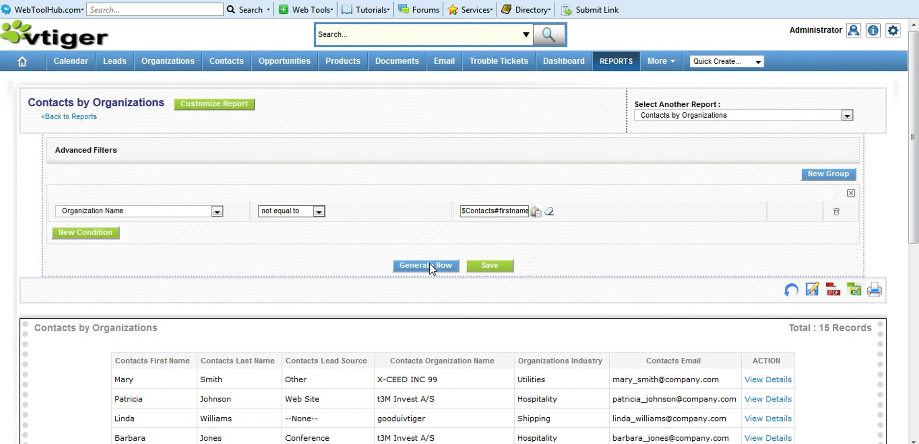
left_click_drag(917, 124, 910, 348)
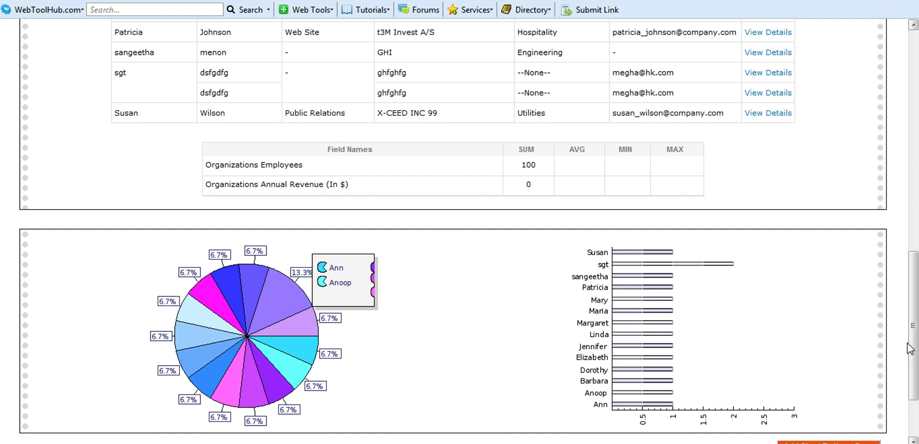
scroll(908, 344, "down", 3)
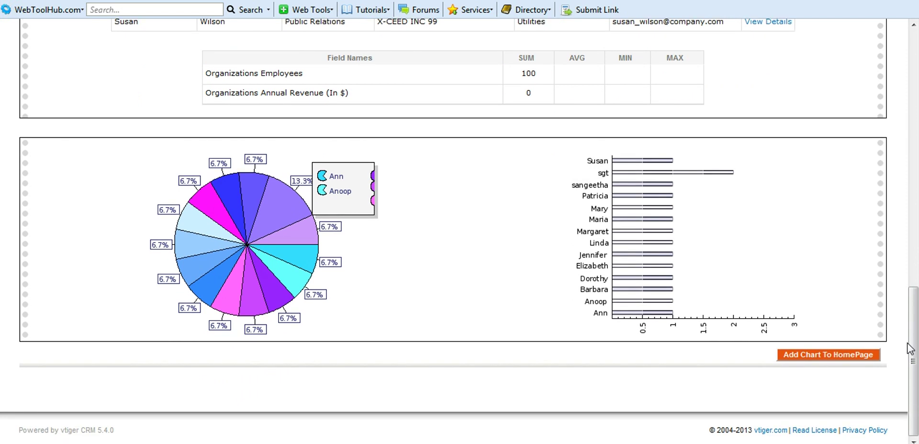
scroll(855, 177, "up", 15)
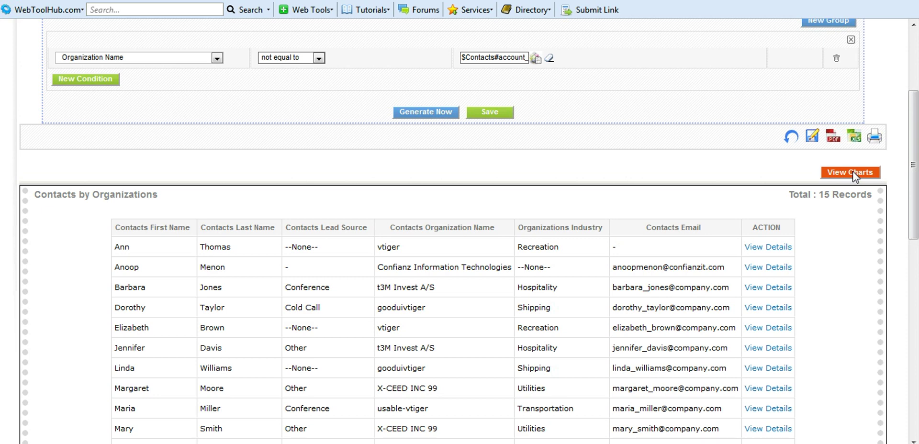
- Add the report's Horizontal BarChart to the Home page as a widget titled 'chatrts'
left_click(850, 173)
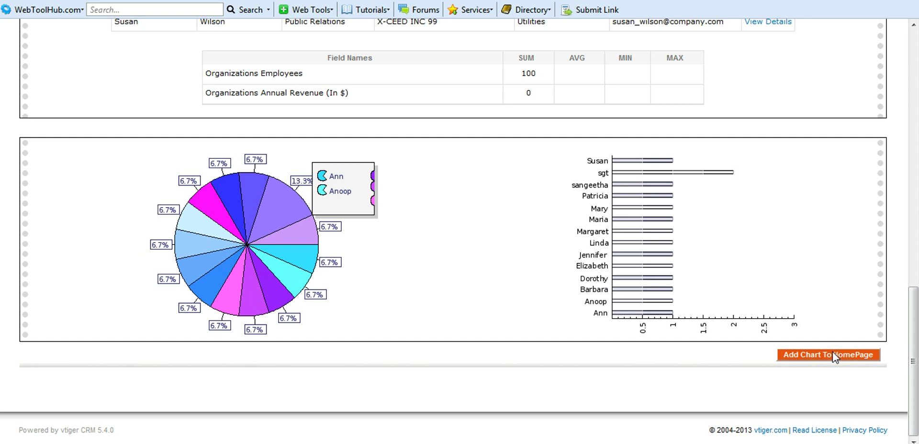
left_click(834, 355)
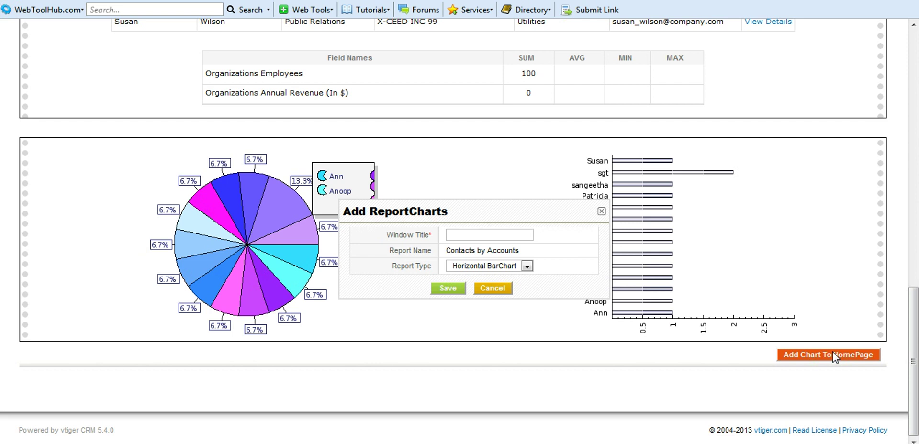
left_click(453, 237)
type("chat")
type("rts")
left_click(527, 267)
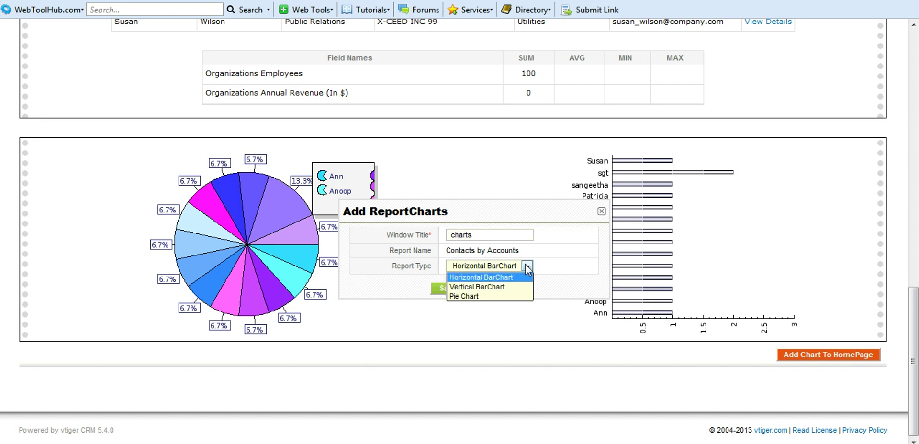
left_click(490, 281)
left_click(448, 288)
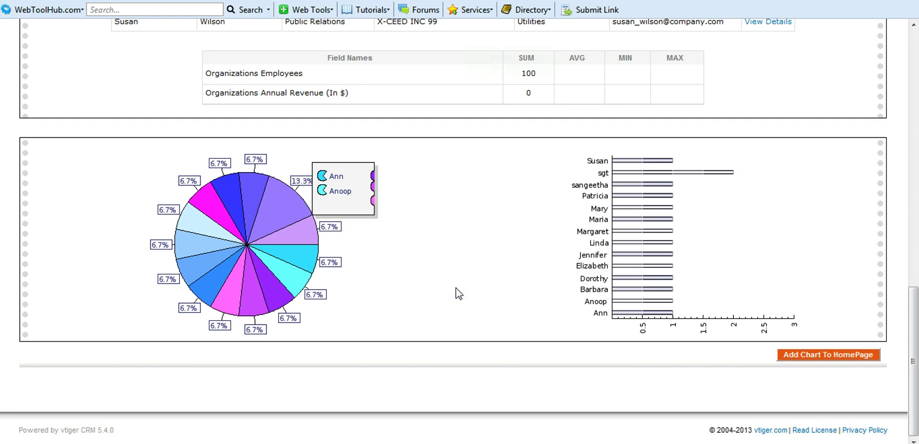
scroll(221, 292, "down", 10)
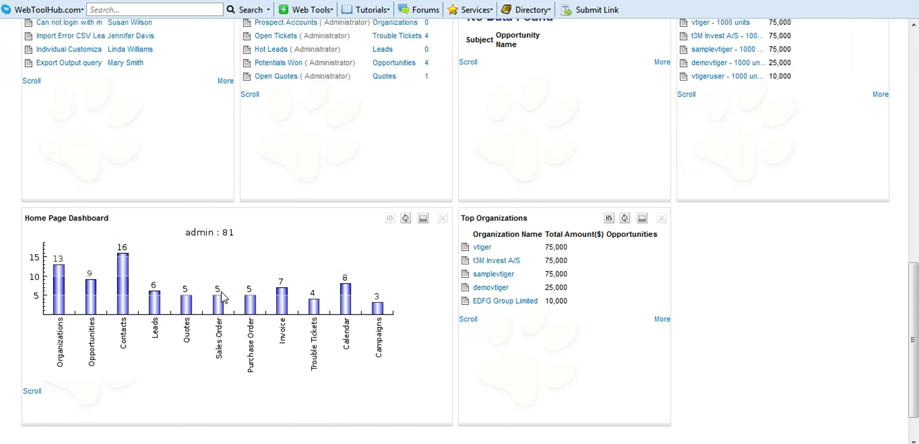